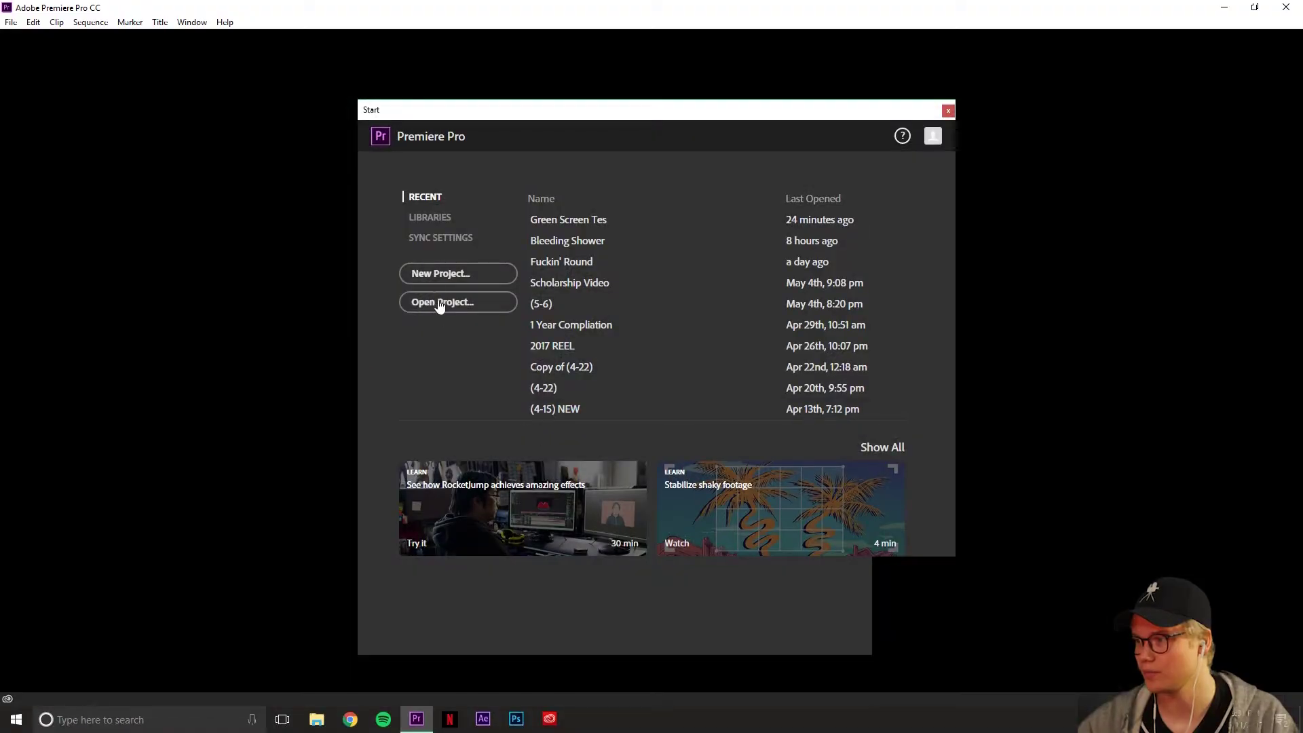
# Create a new project named Jitter.
pyautogui.click(430, 278)
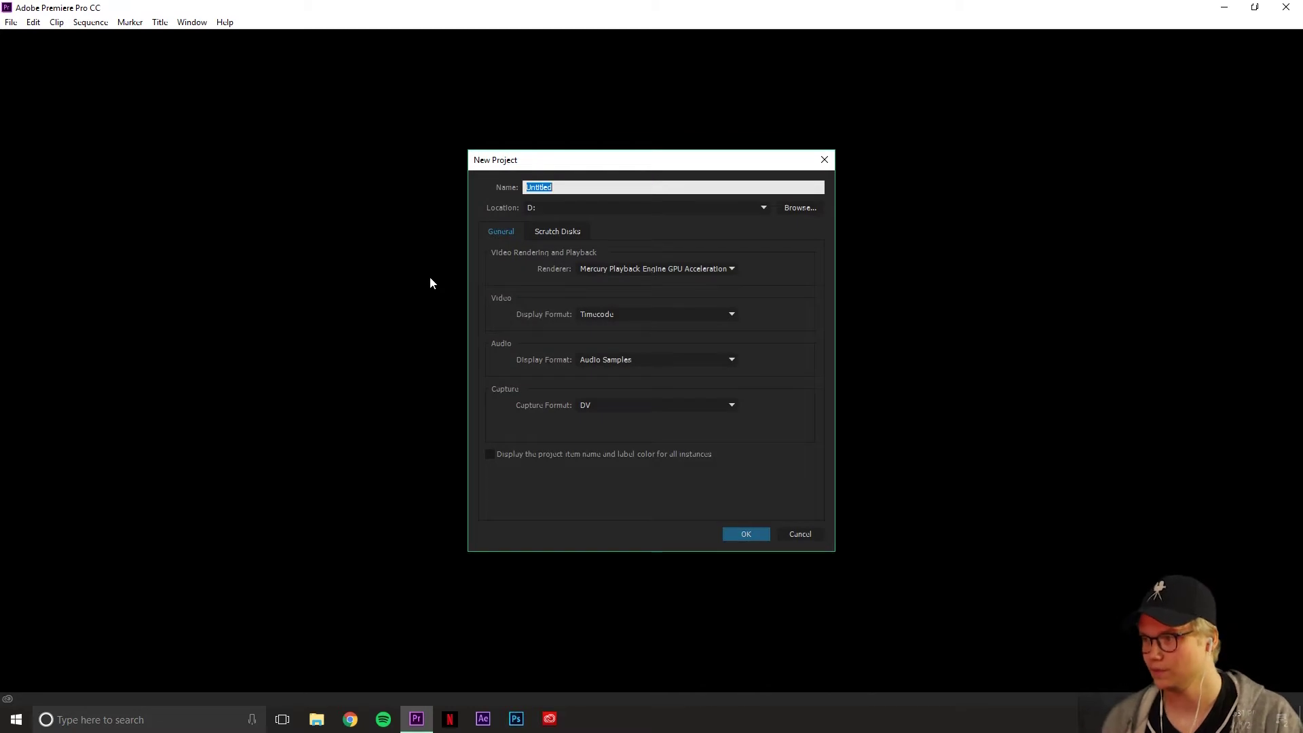
pyautogui.write('Jitter')
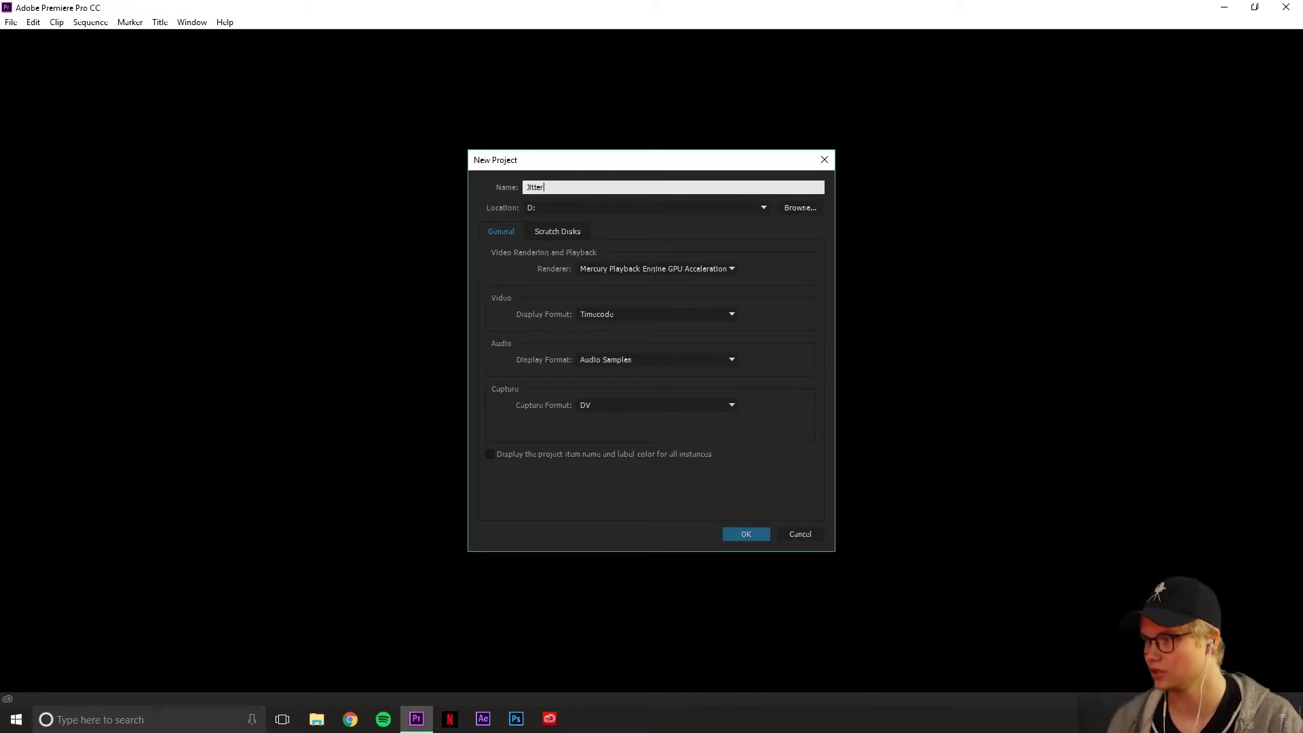
pyautogui.press('Return')
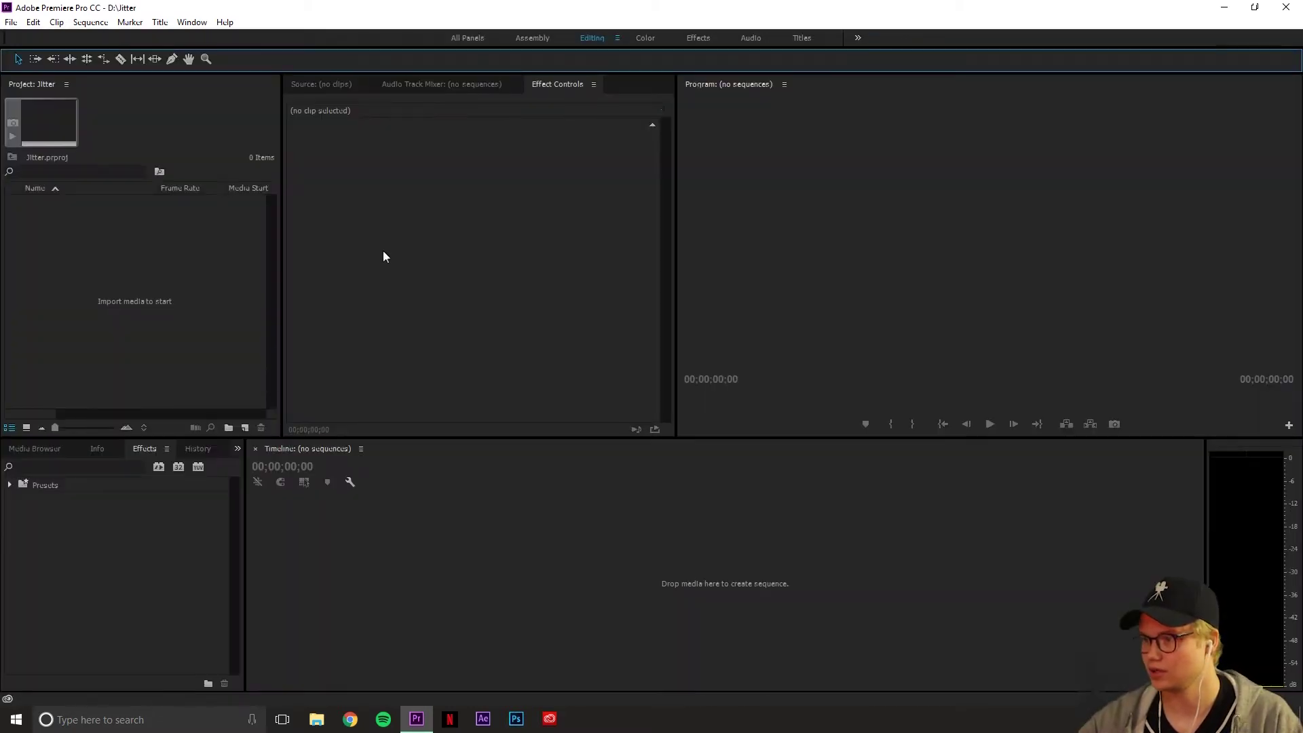
# Import the footage and bring MVI_3889.MOV into a sequence, previewing the Desk Gun clip.
pyautogui.click(12, 23)
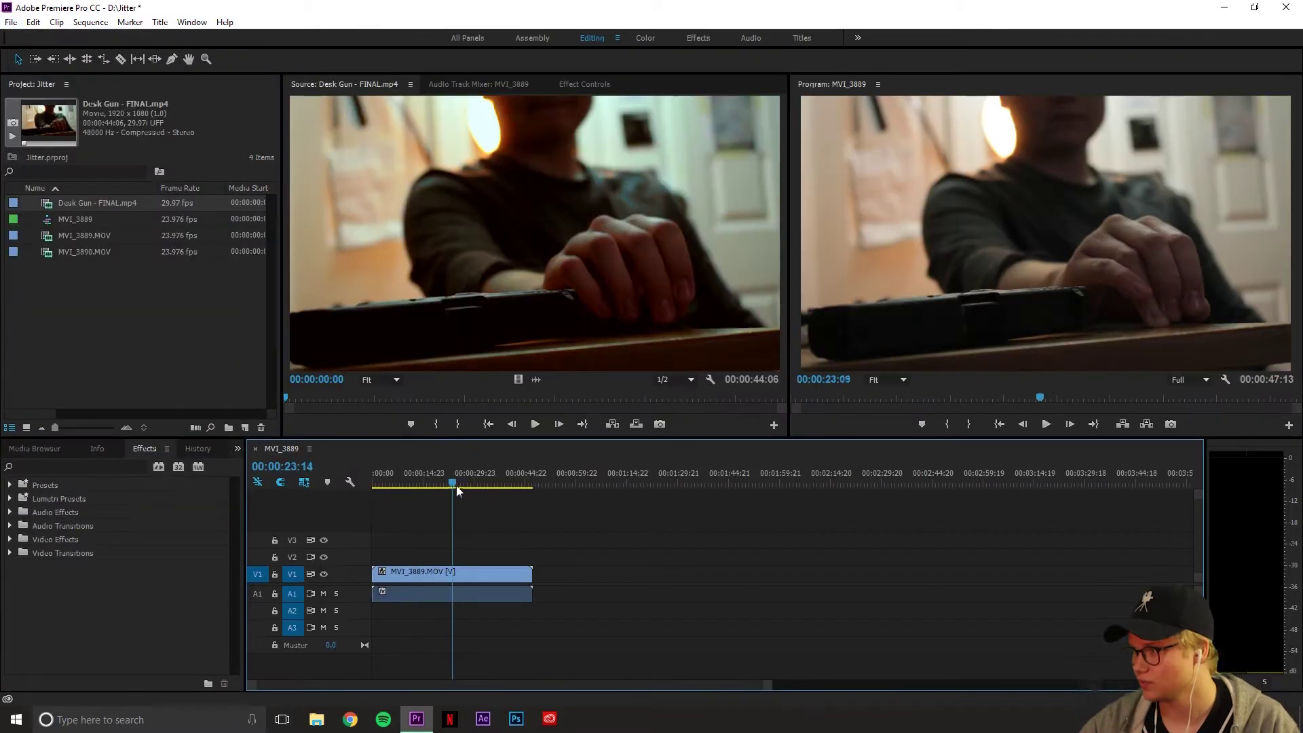
pyautogui.moveTo(457, 487)
pyautogui.mouseDown()
pyautogui.moveTo(532, 488)
pyautogui.moveTo(379, 487)
pyautogui.moveTo(503, 488)
pyautogui.moveTo(378, 491)
pyautogui.moveTo(446, 491)
pyautogui.mouseUp()
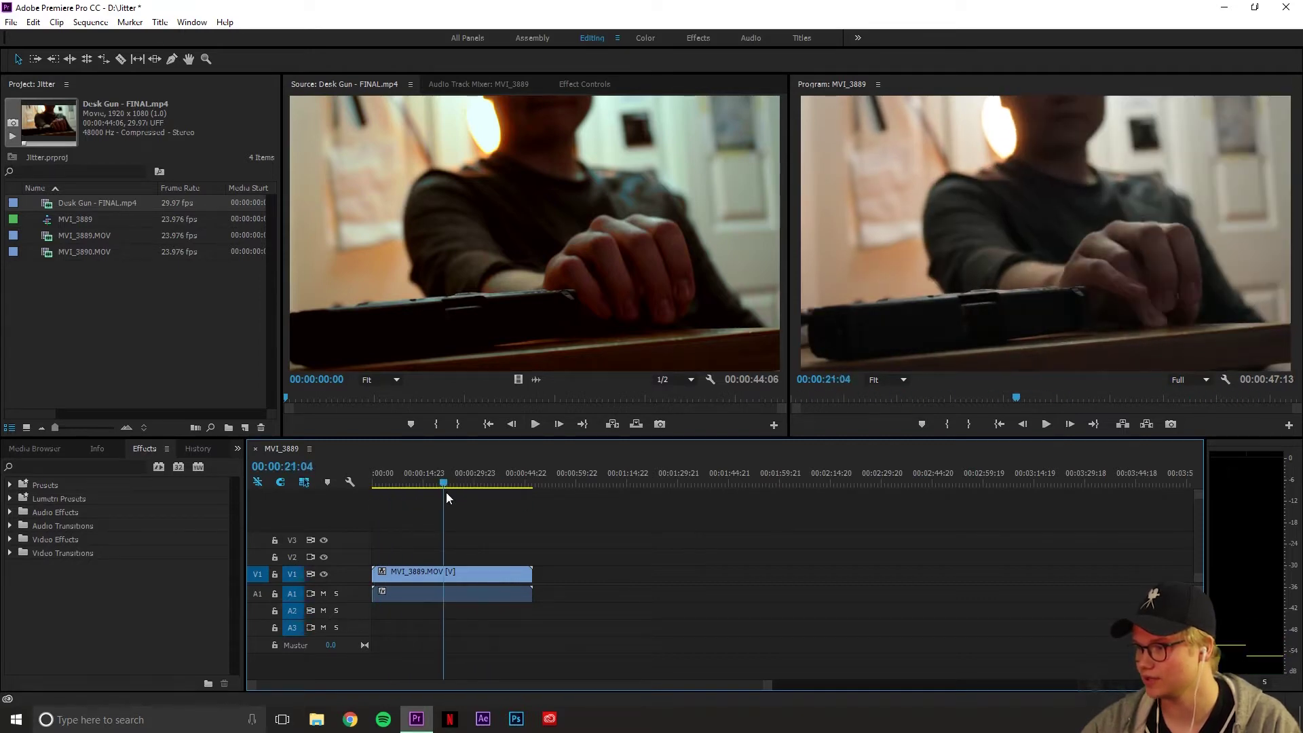
pyautogui.moveTo(322, 401); pyautogui.dragTo(285, 402)
# Stack a second copy of MVI_3889.MOV on track V2 above the original.
pyautogui.click(535, 425)
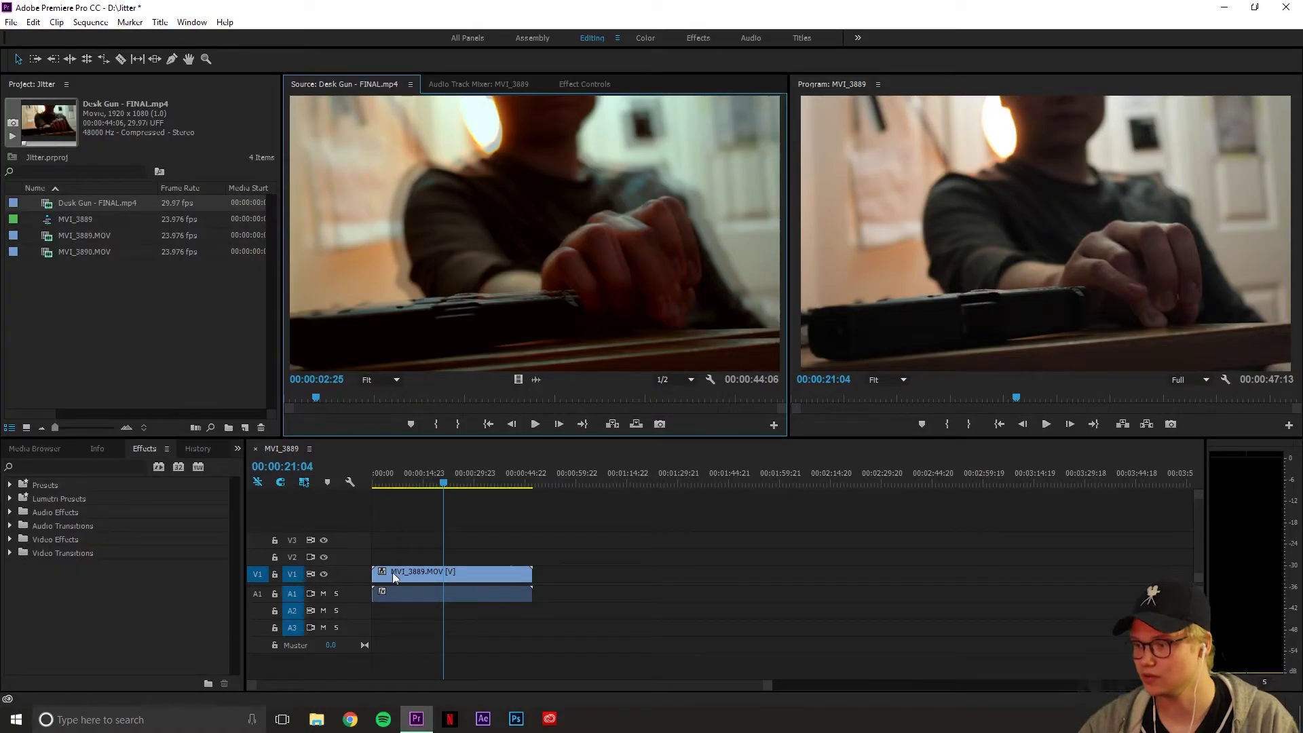
pyautogui.moveTo(770, 686); pyautogui.dragTo(605, 687)
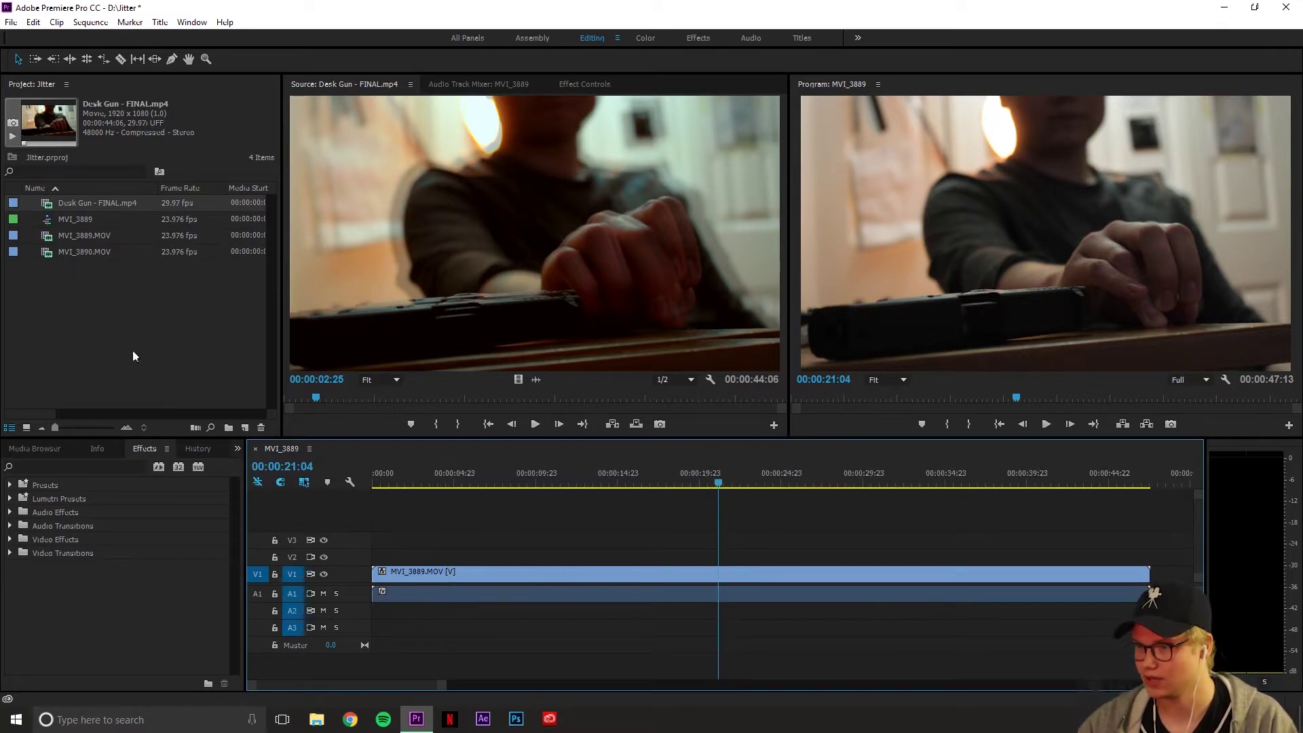
pyautogui.moveTo(82, 237); pyautogui.dragTo(356, 555)
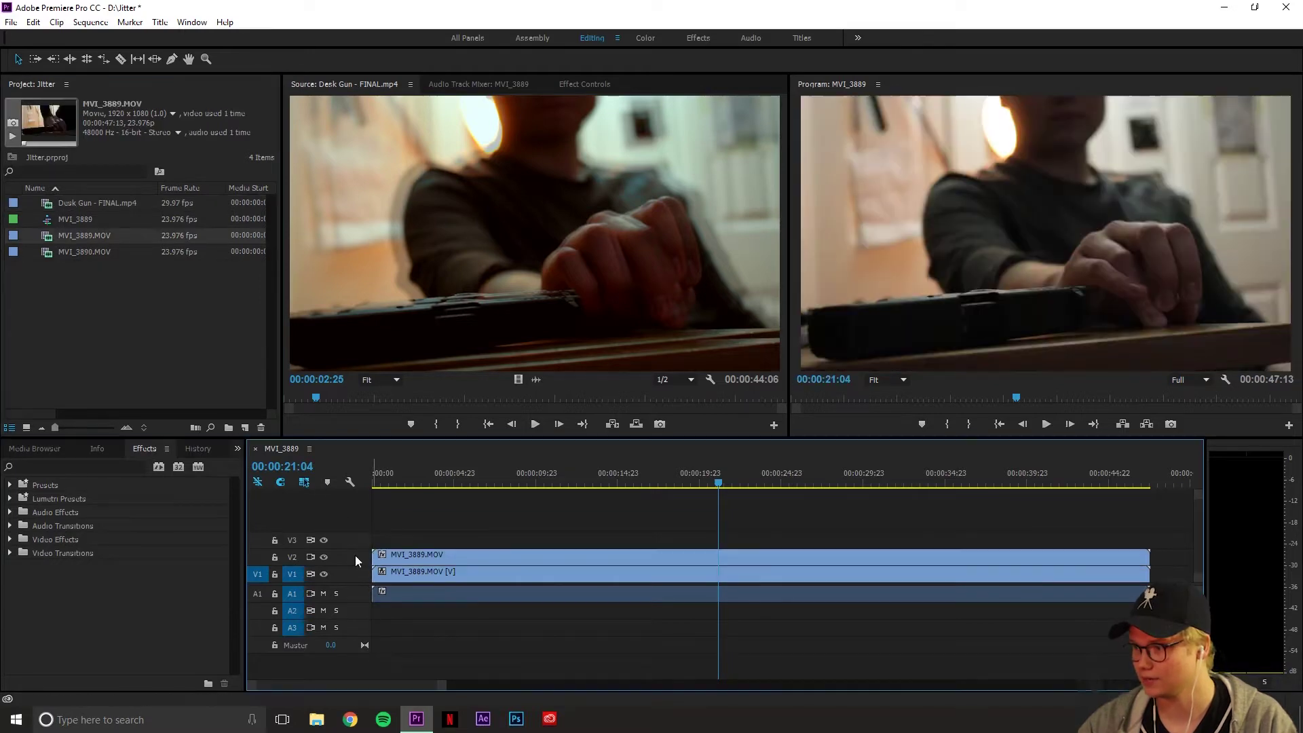
pyautogui.moveTo(481, 487); pyautogui.dragTo(432, 486)
pyautogui.moveTo(375, 557); pyautogui.dragTo(433, 558)
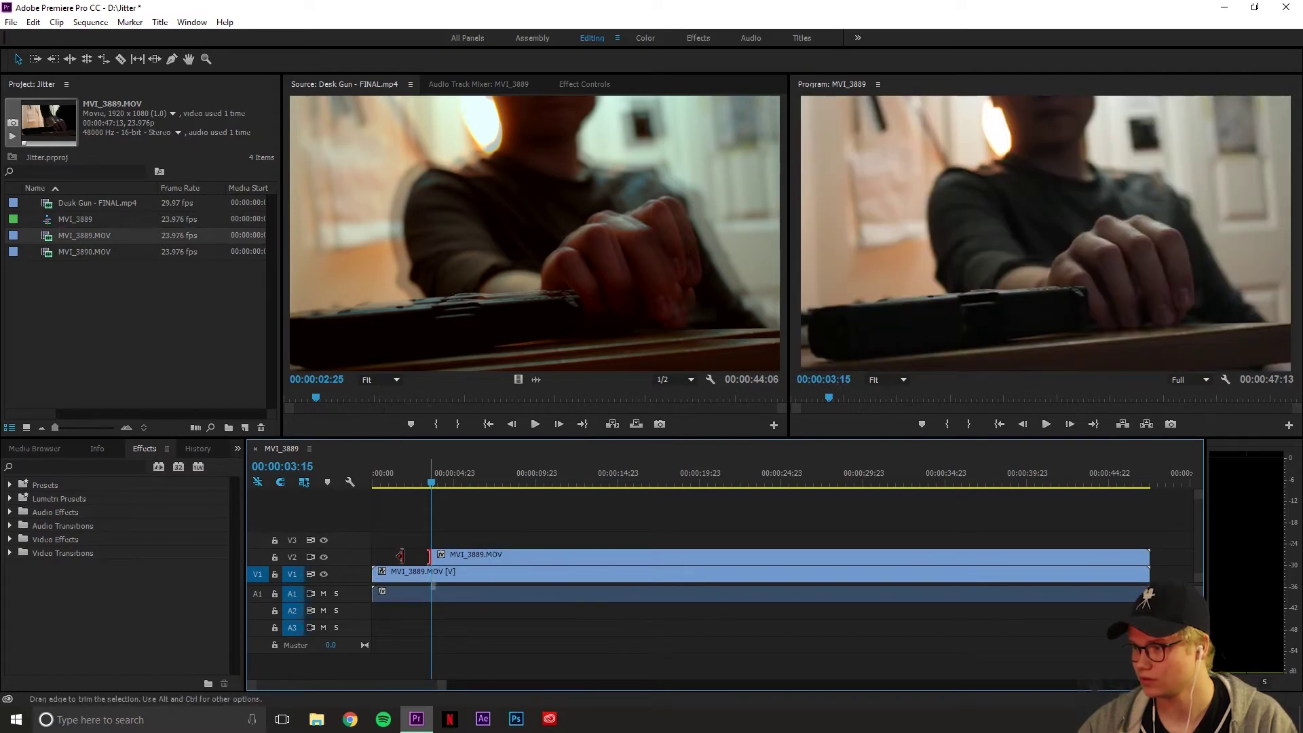
pyautogui.moveTo(401, 555); pyautogui.dragTo(356, 550)
# Razor-split the V2 copy, ripple delete its first piece, and trim it to a sliver near 00:00:03:15.
pyautogui.click(121, 59)
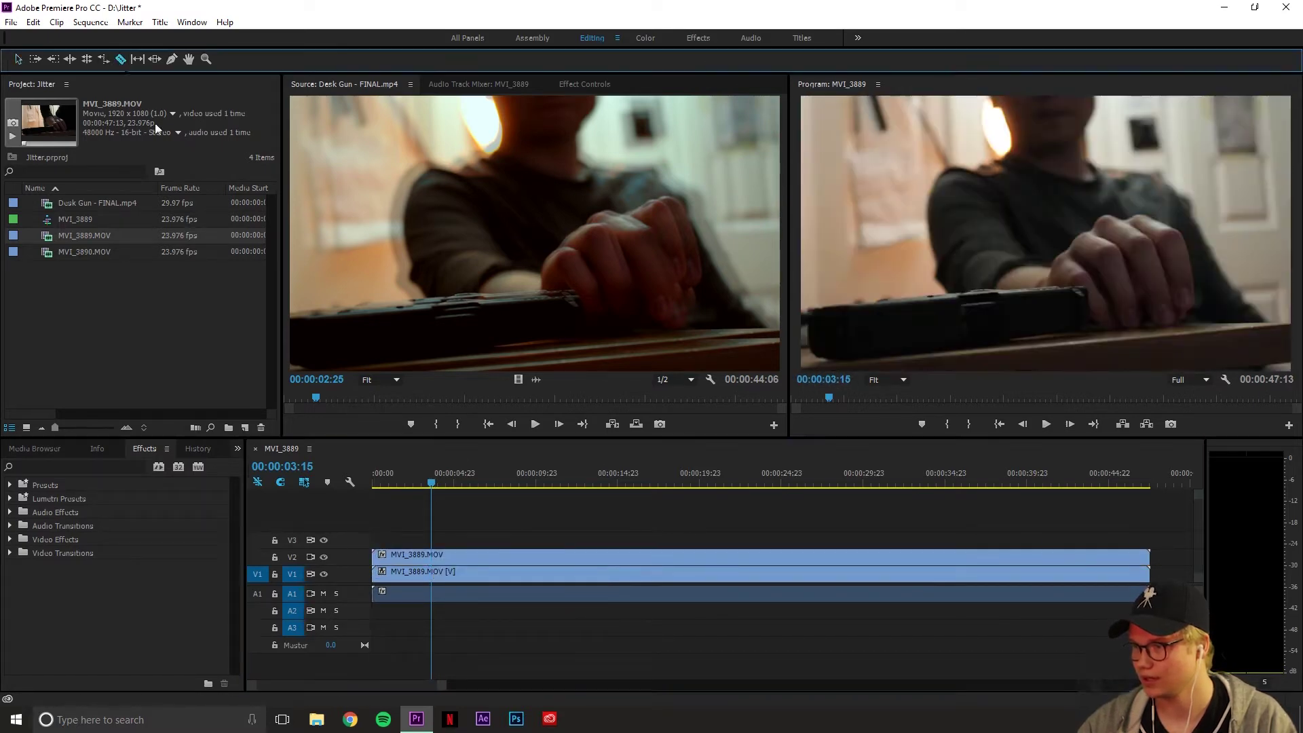
pyautogui.click(434, 558)
pyautogui.rightClick(421, 557)
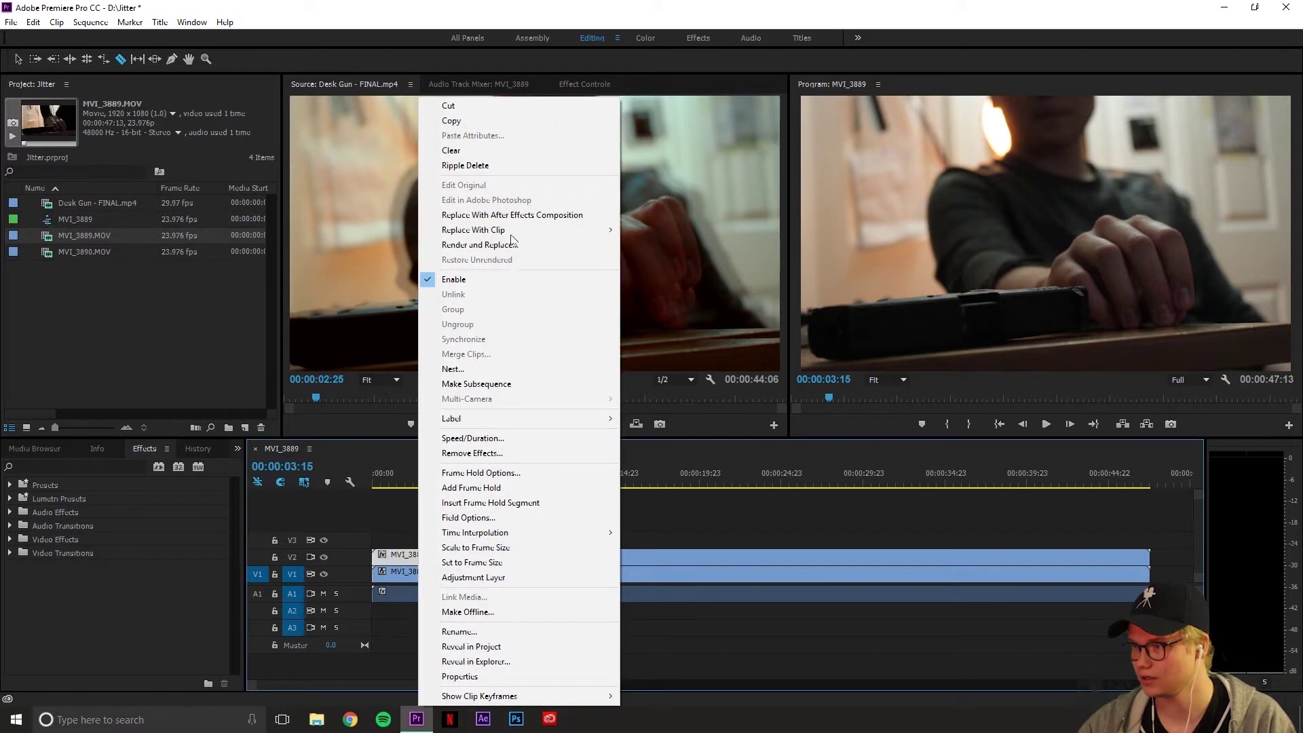
pyautogui.click(449, 105)
pyautogui.click(18, 59)
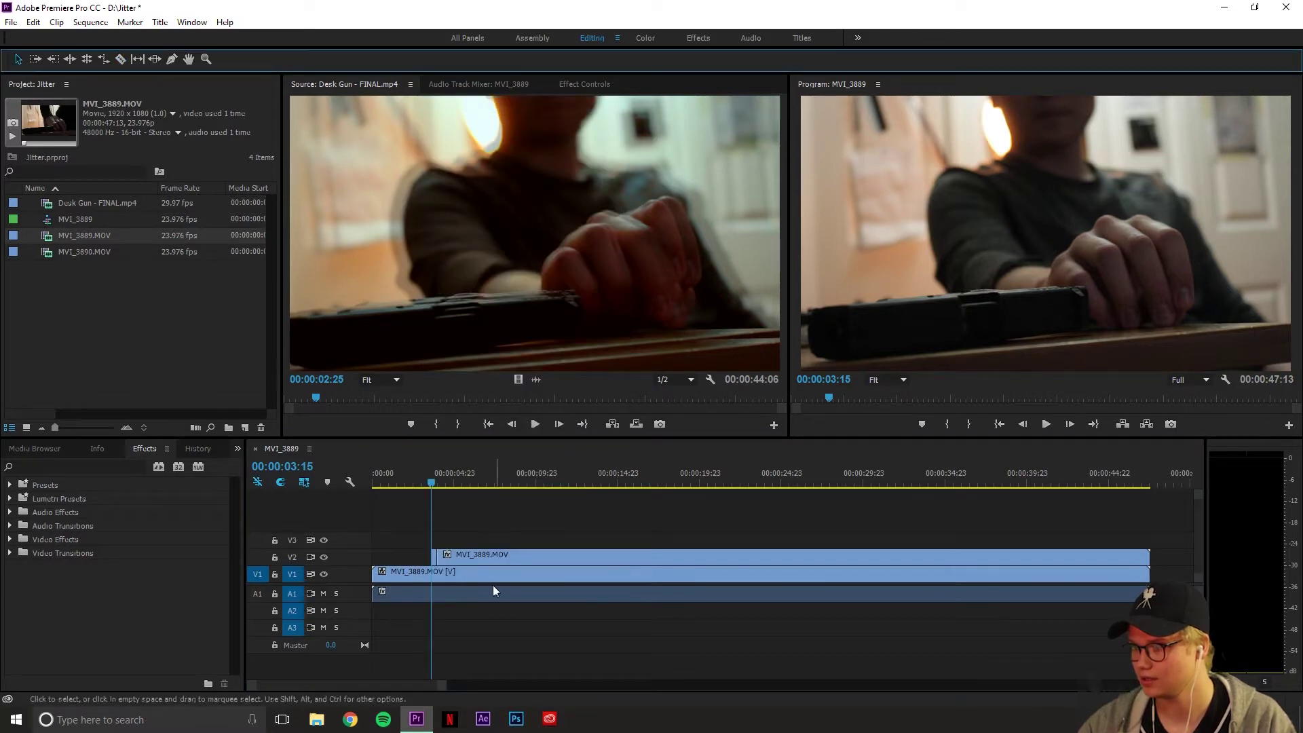
pyautogui.moveTo(445, 557); pyautogui.dragTo(471, 557)
pyautogui.moveTo(422, 689); pyautogui.dragTo(376, 687)
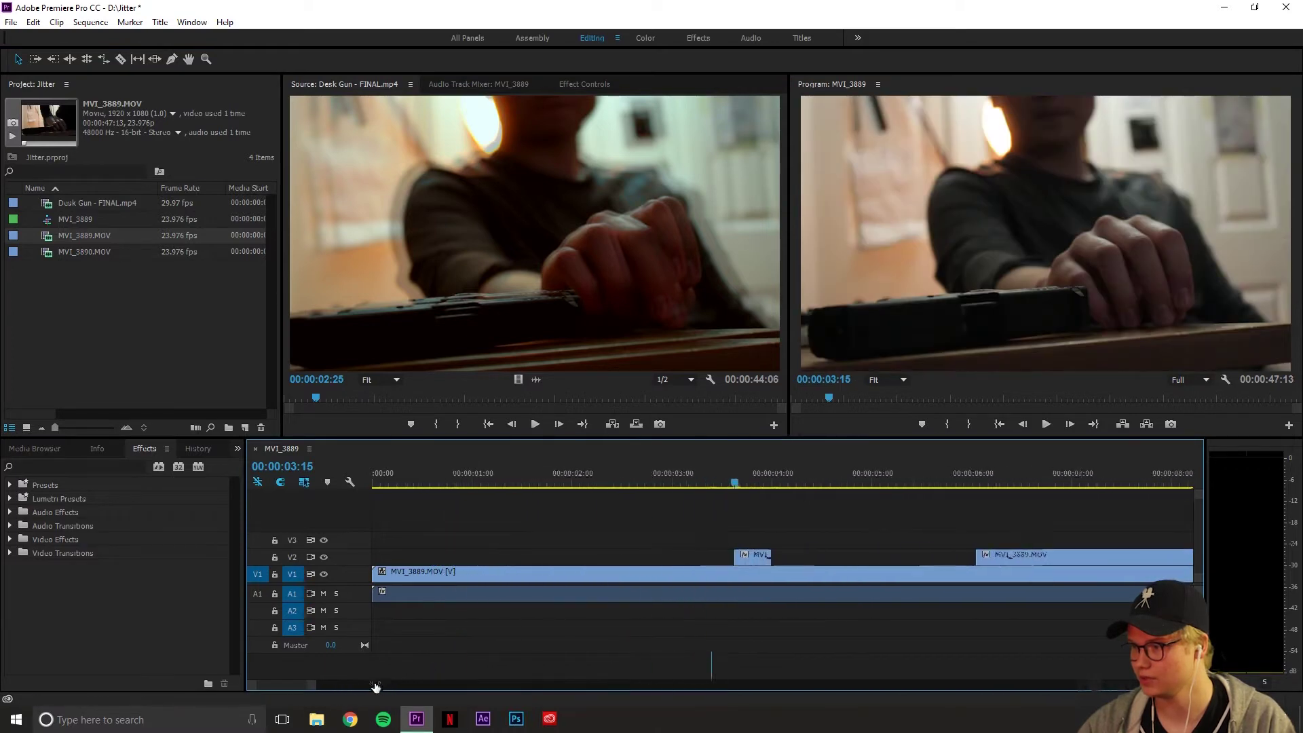
pyautogui.hscroll(2, 692, 638)
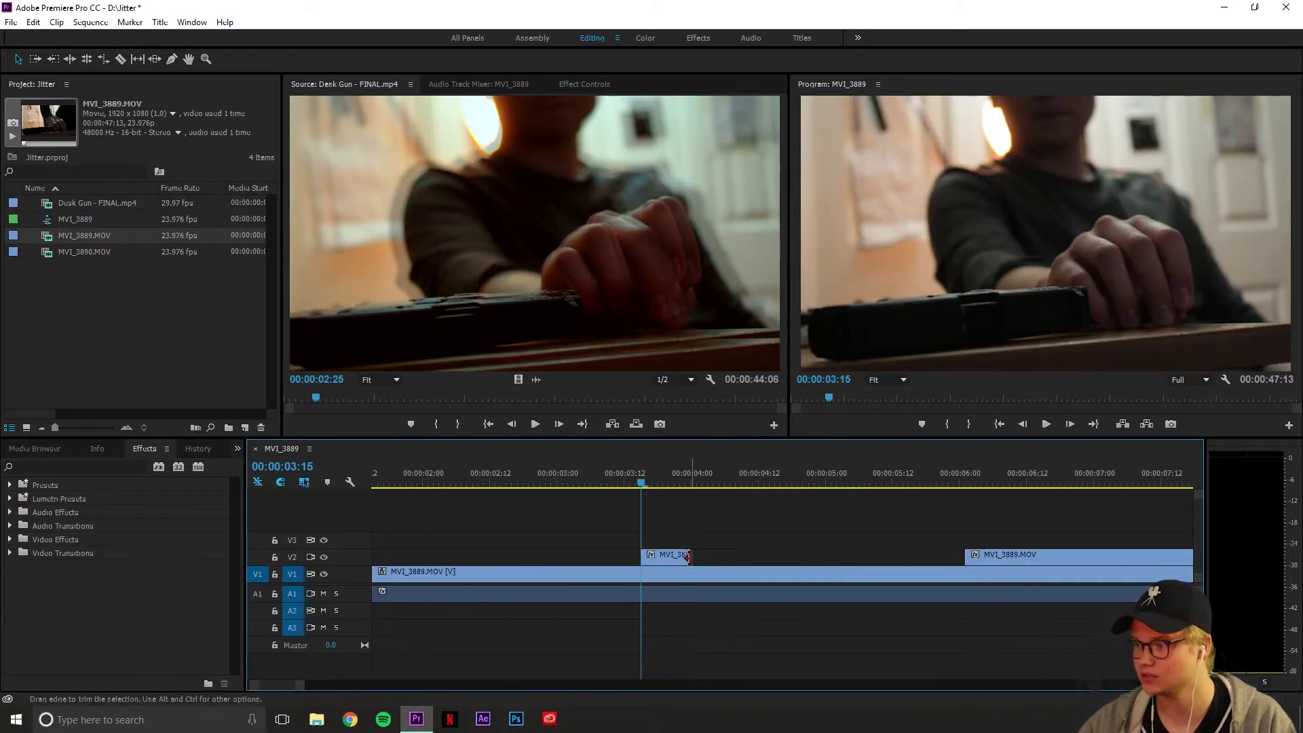
pyautogui.moveTo(689, 556); pyautogui.dragTo(668, 557)
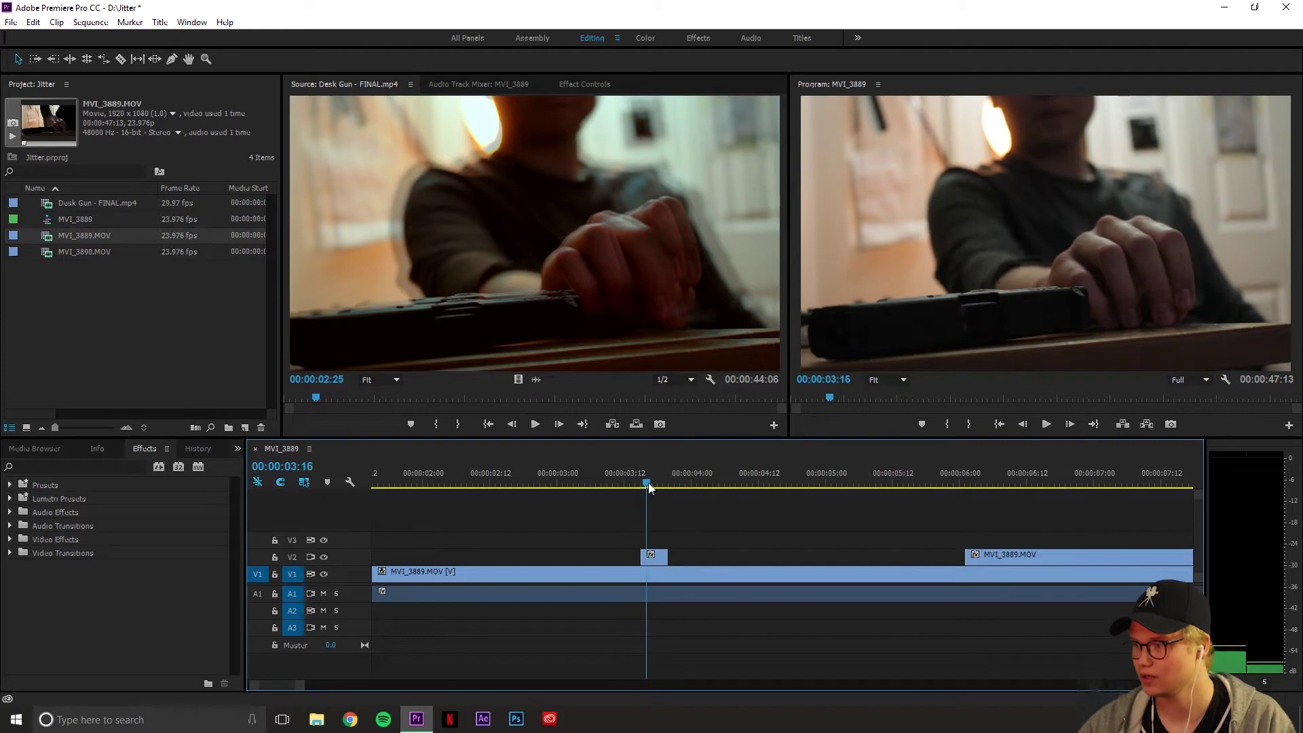
# In Effect Controls, expand Motion and Opacity and set the V2 flash's scale to 111.
pyautogui.click(575, 83)
pyautogui.click(291, 141)
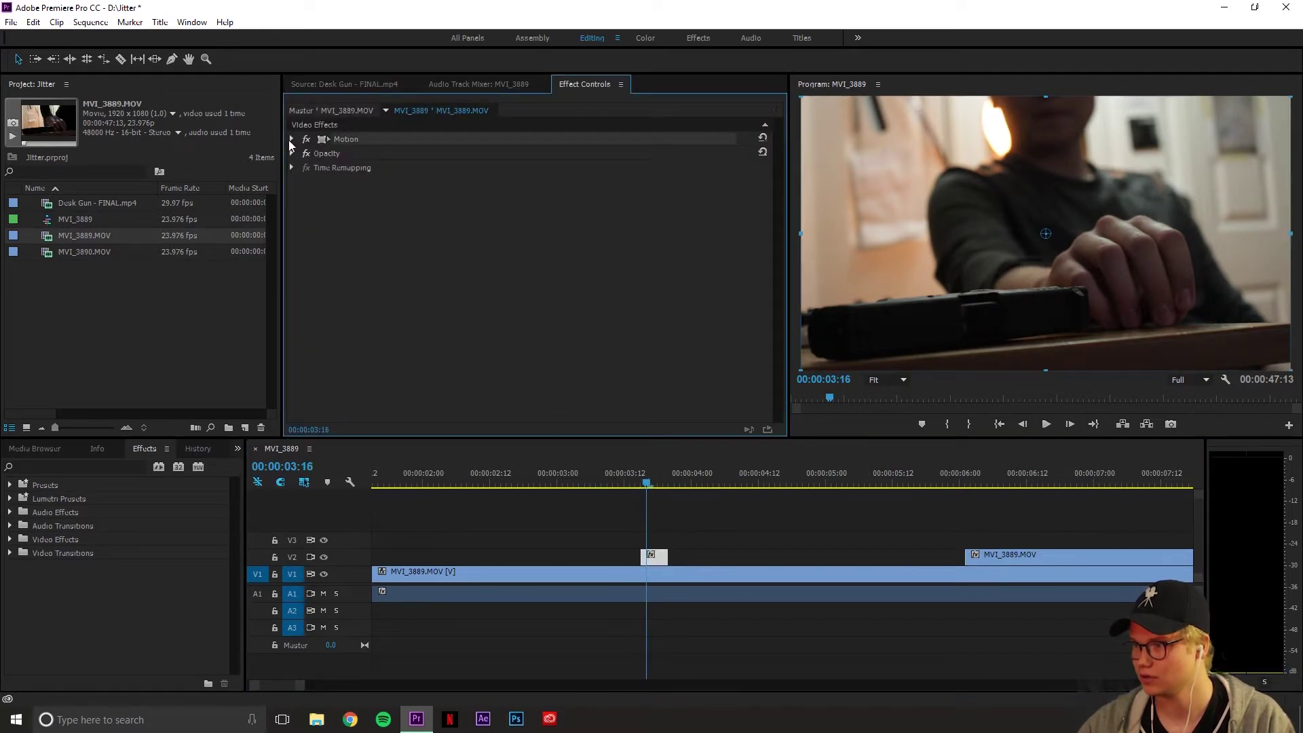
pyautogui.click(292, 140)
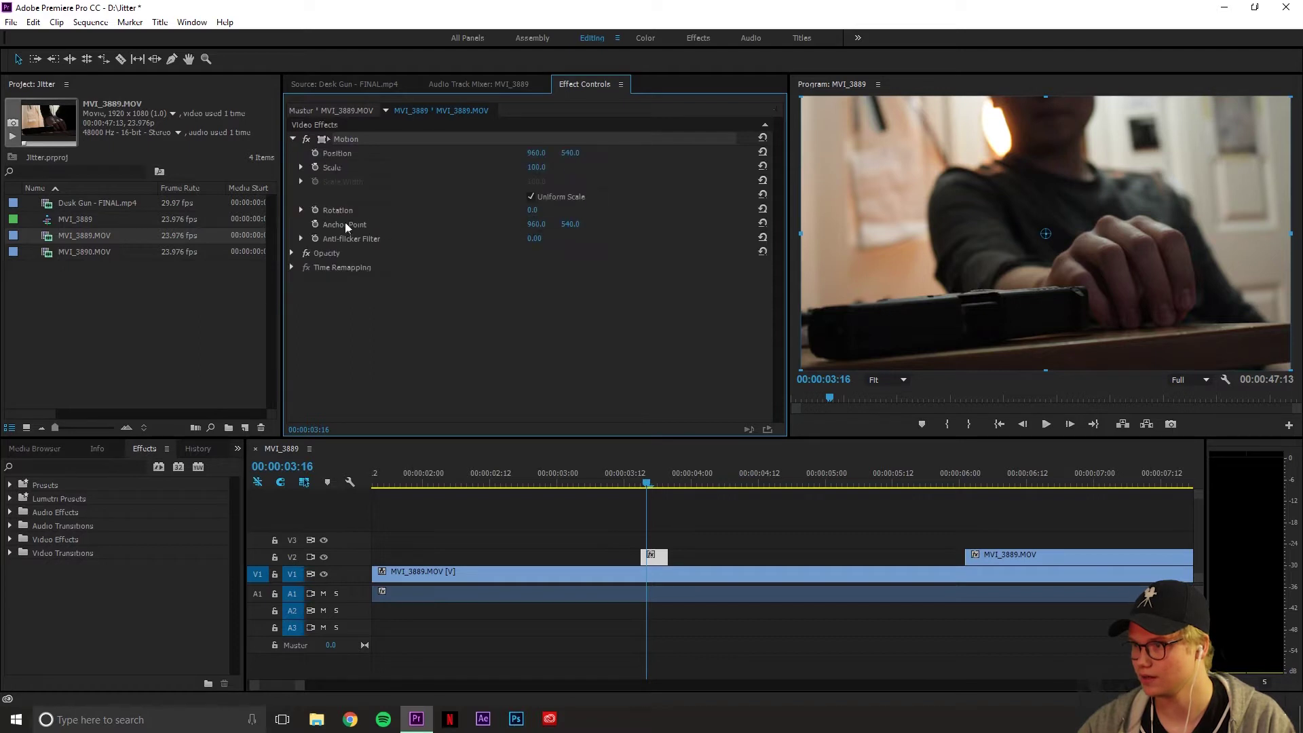
pyautogui.click(292, 254)
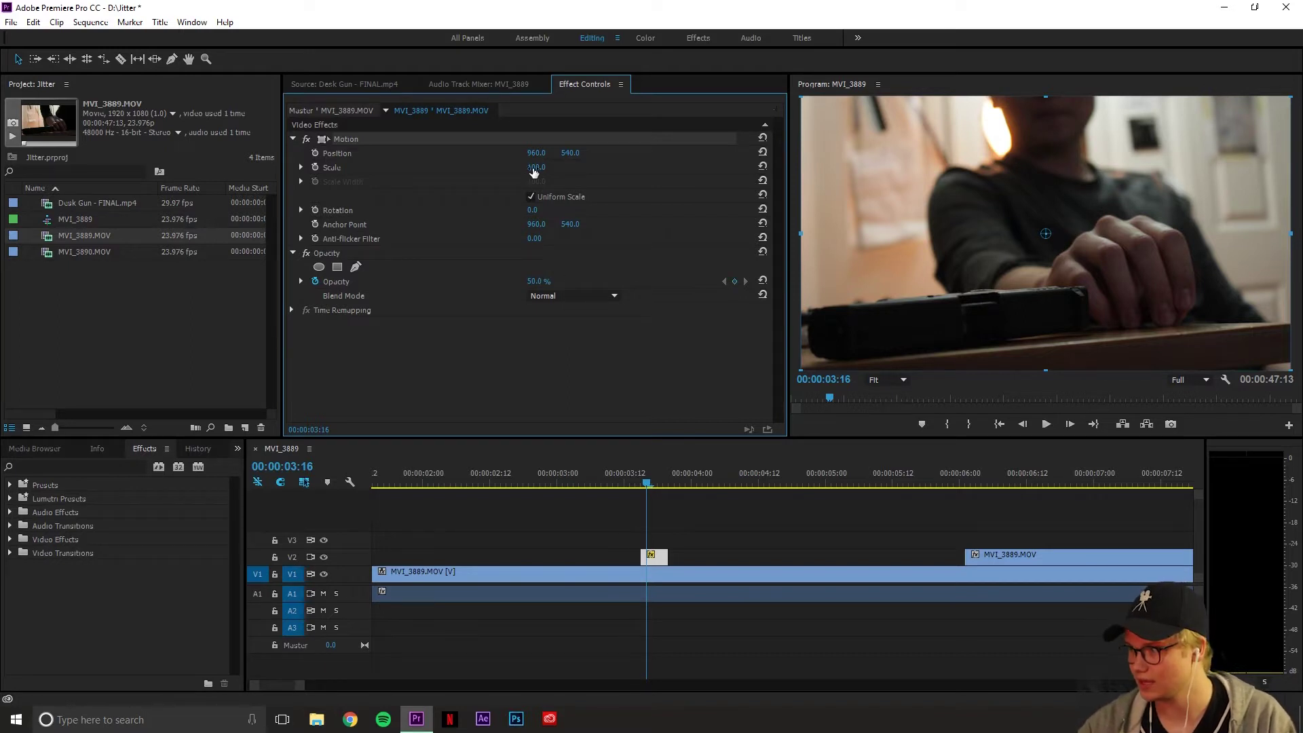
pyautogui.moveTo(536, 167); pyautogui.dragTo(544, 167)
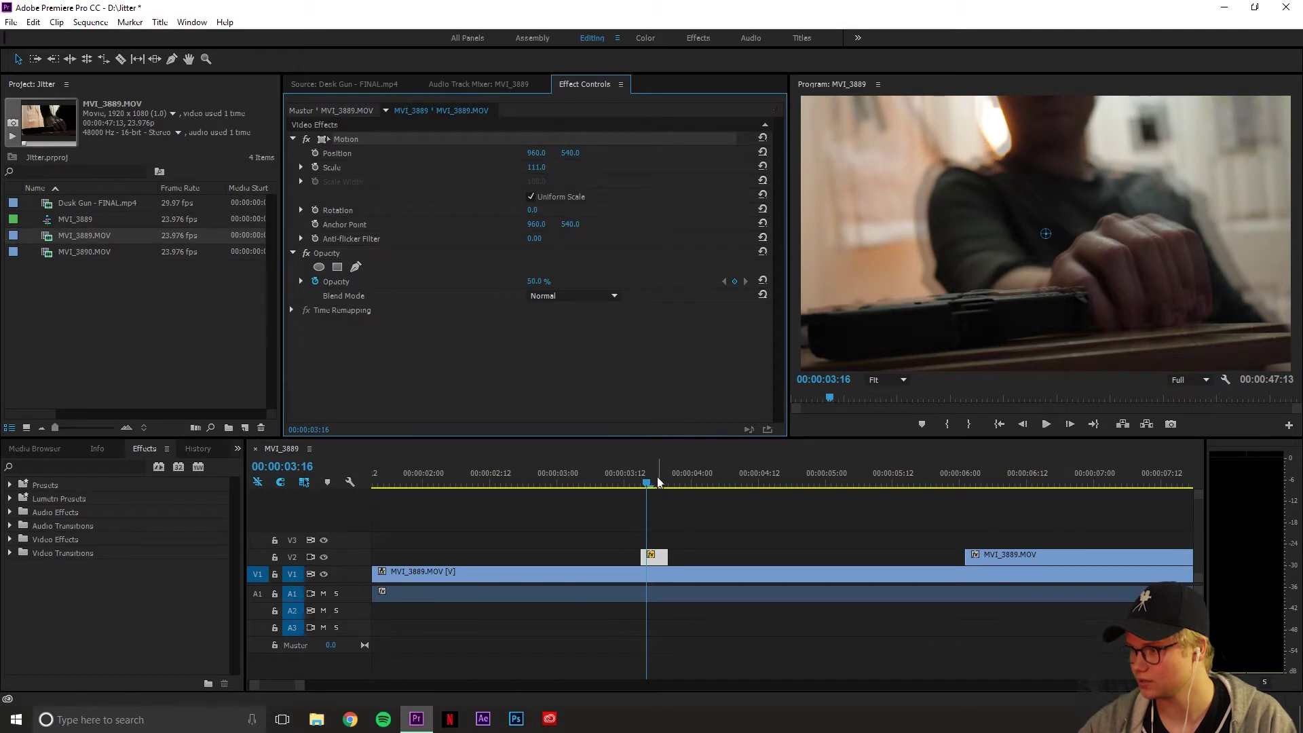
# Trim the V2 flash to about four frames and play it back to review.
pyautogui.moveTo(614, 486); pyautogui.dragTo(584, 476)
pyautogui.press('space')
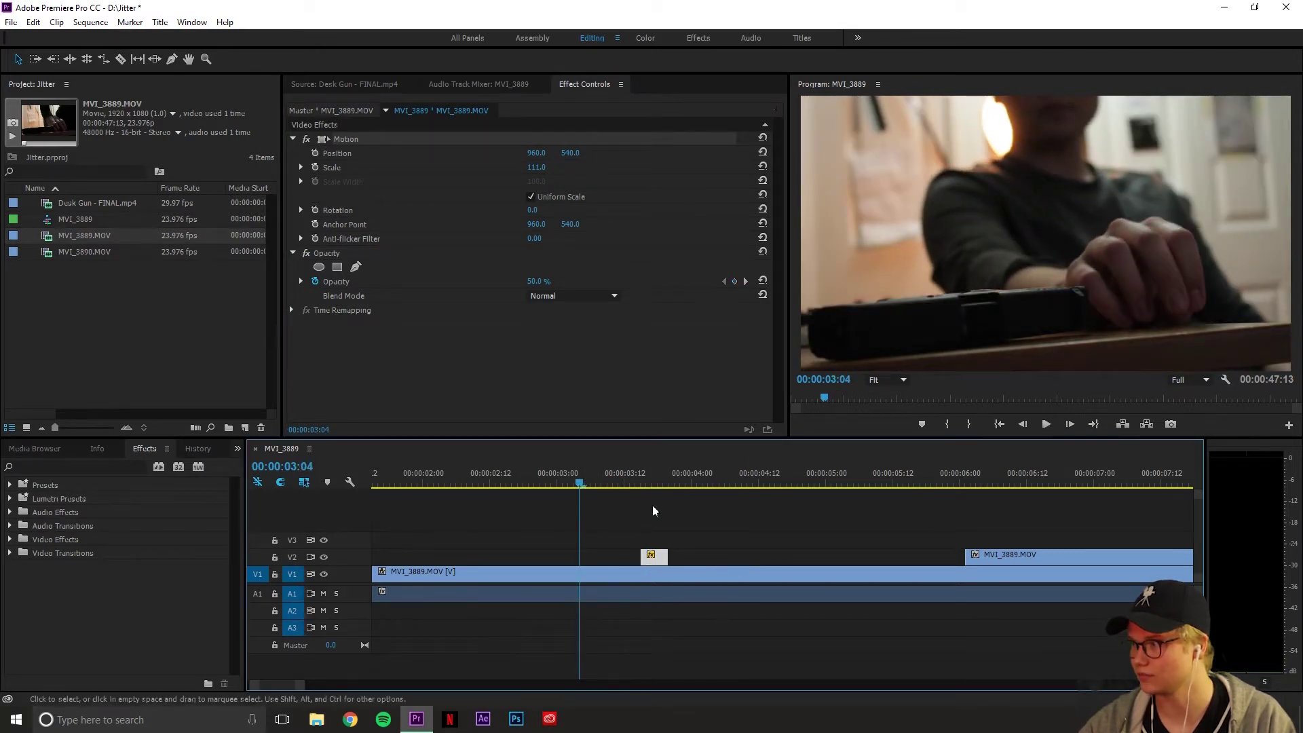
pyautogui.press('space')
pyautogui.press('space')
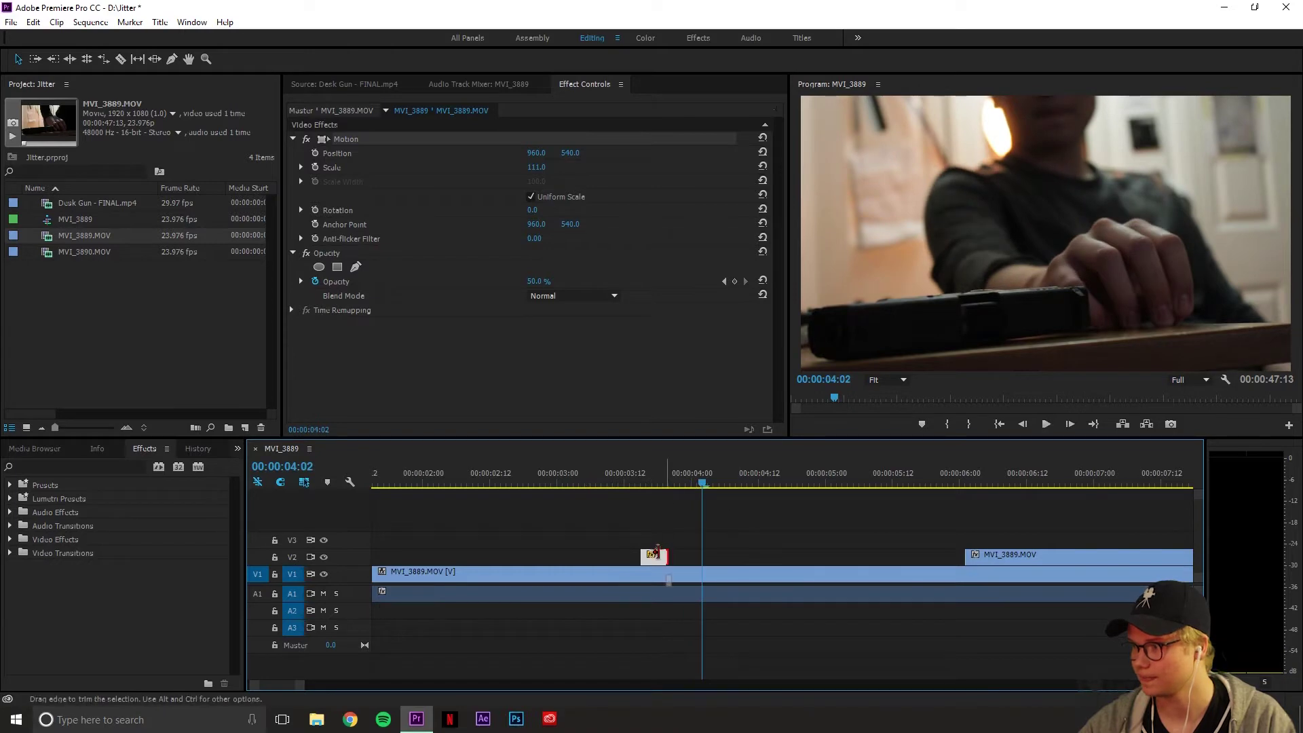
pyautogui.moveTo(667, 556); pyautogui.dragTo(656, 557)
pyautogui.press('space')
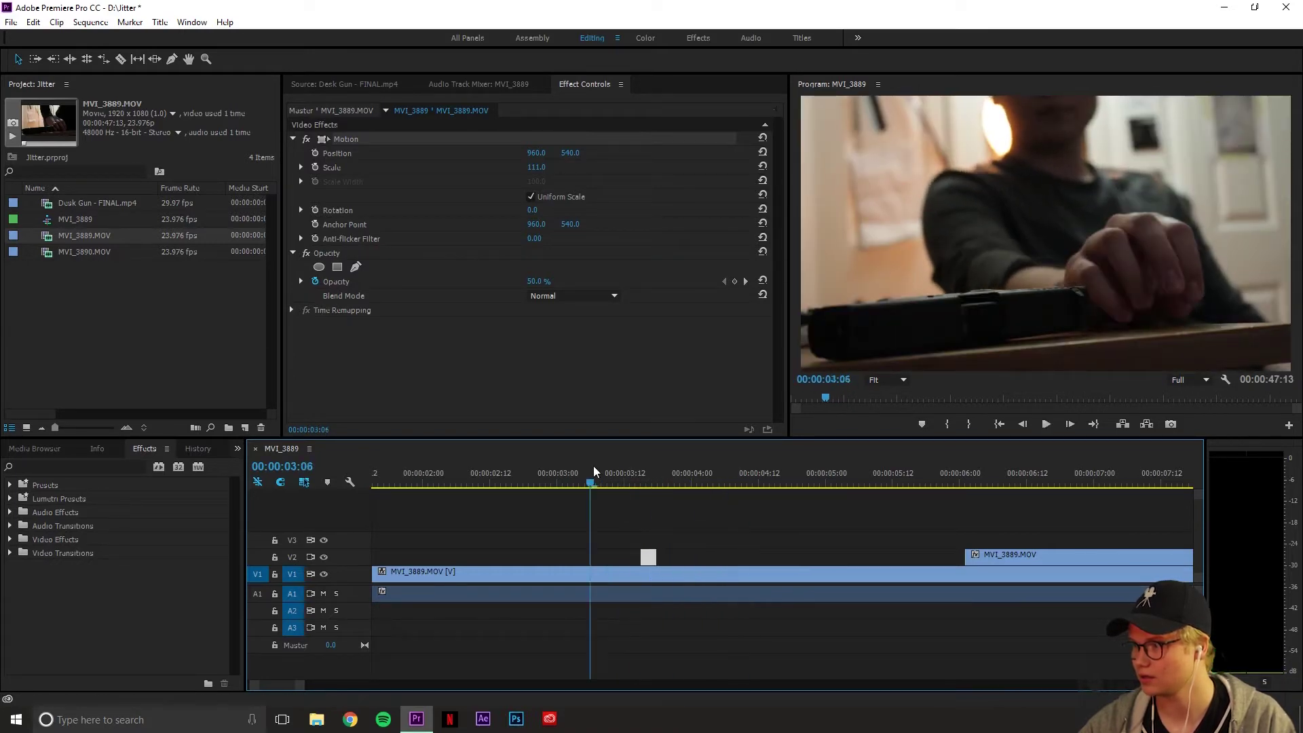
pyautogui.press('space')
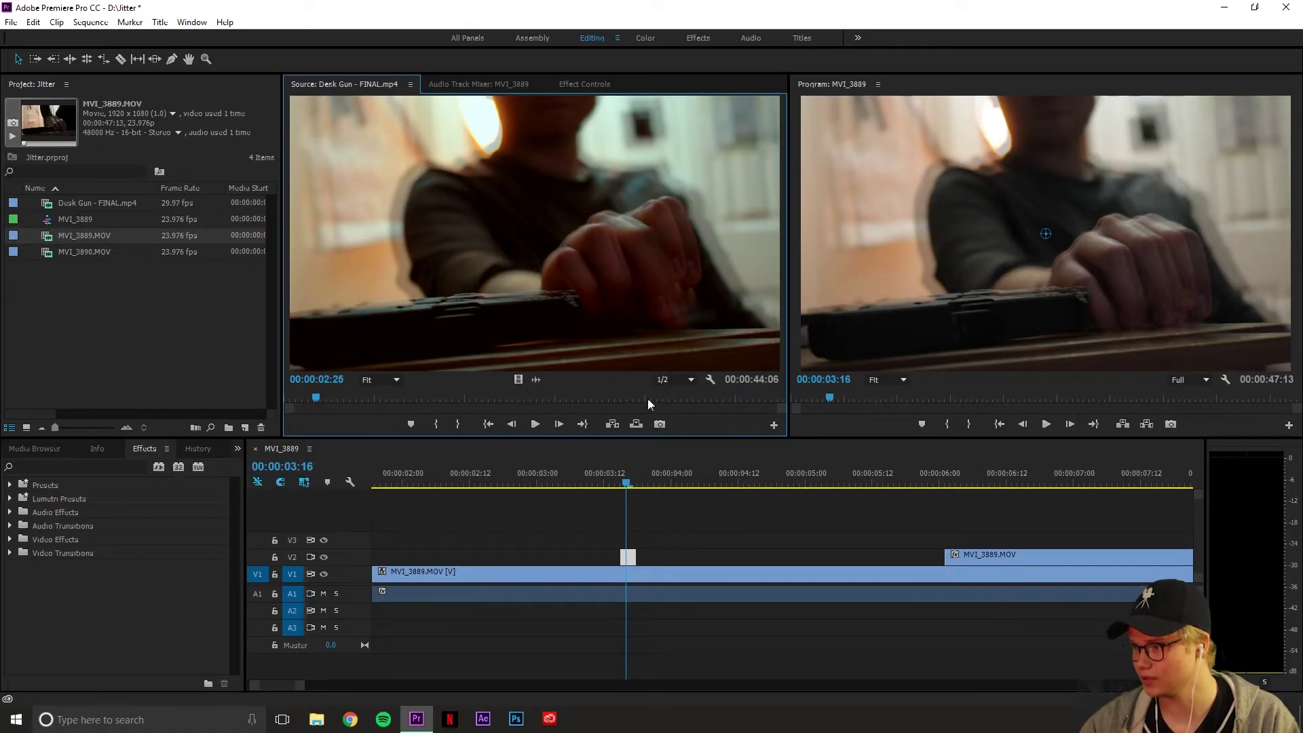
pyautogui.moveTo(648, 397)
pyautogui.mouseDown()
pyautogui.moveTo(722, 401)
pyautogui.moveTo(645, 401)
pyautogui.mouseUp()
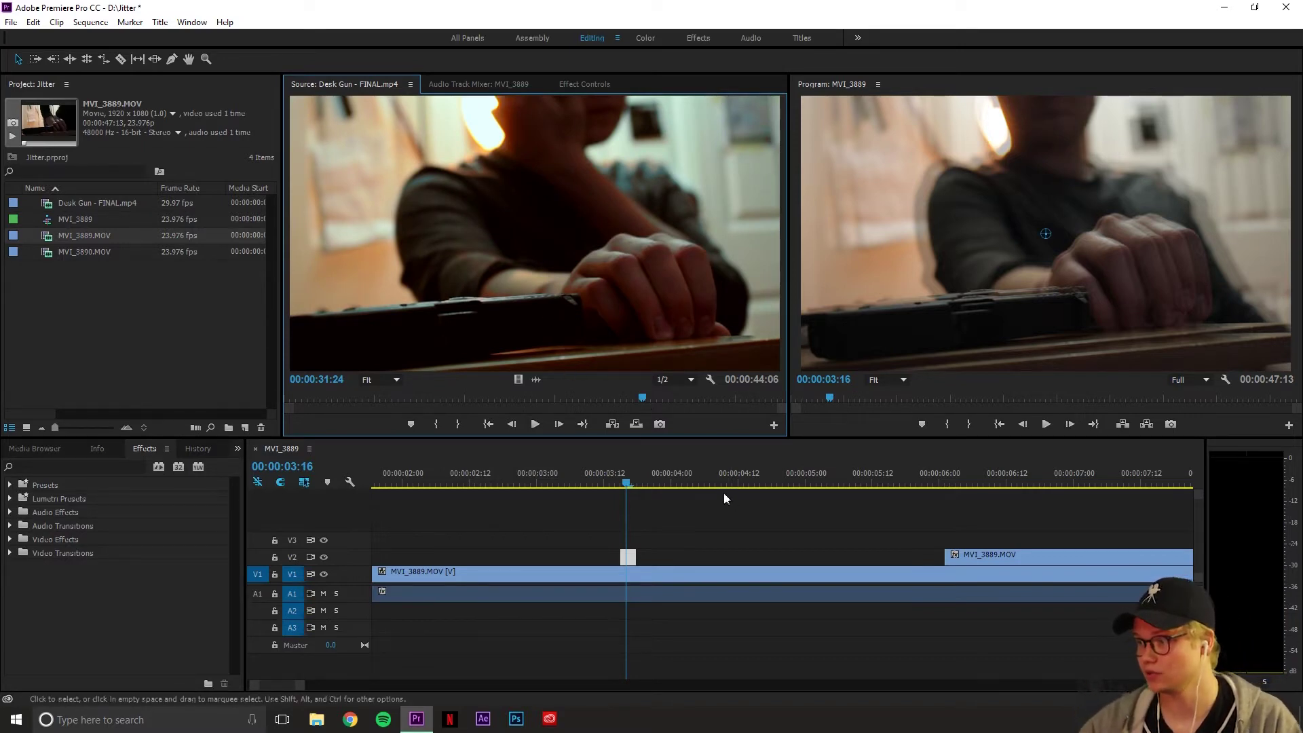
pyautogui.scroll(-4, 750, 540)
pyautogui.scroll(-3, 598, 522)
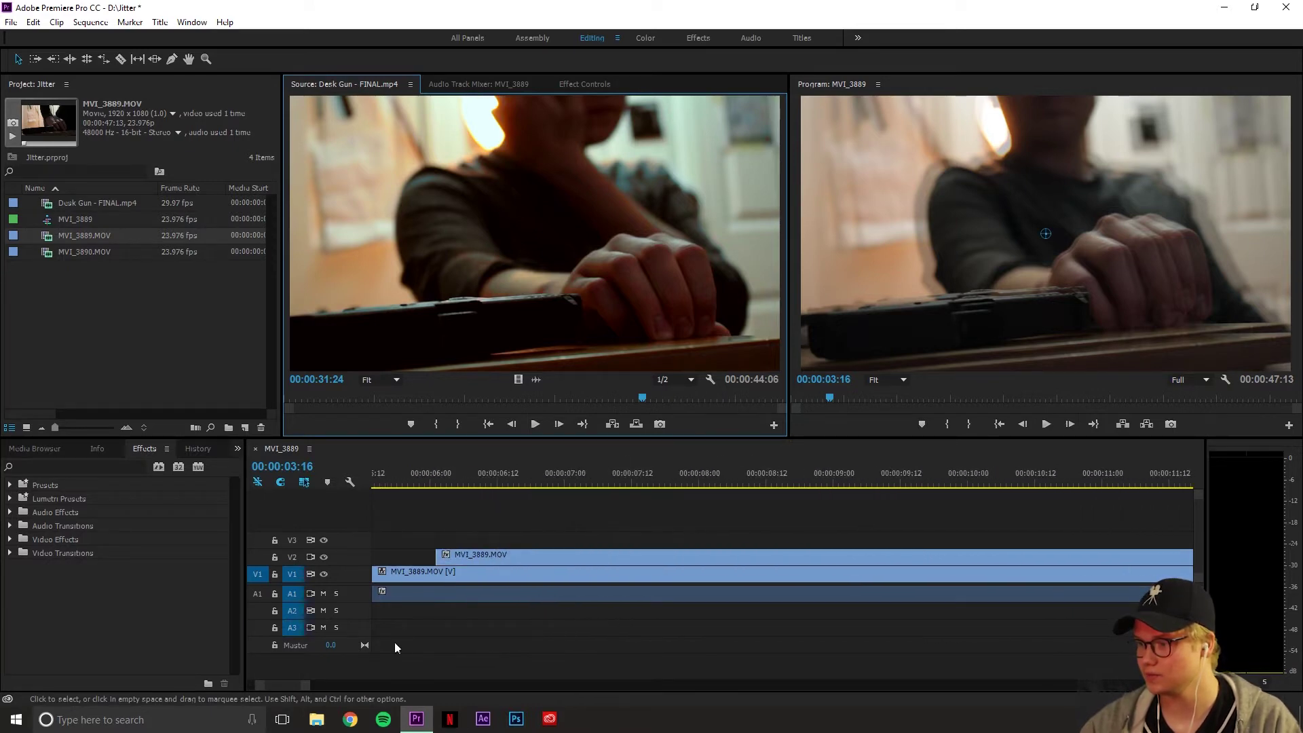
pyautogui.moveTo(307, 685); pyautogui.dragTo(318, 687)
pyautogui.scroll(-8, 744, 629)
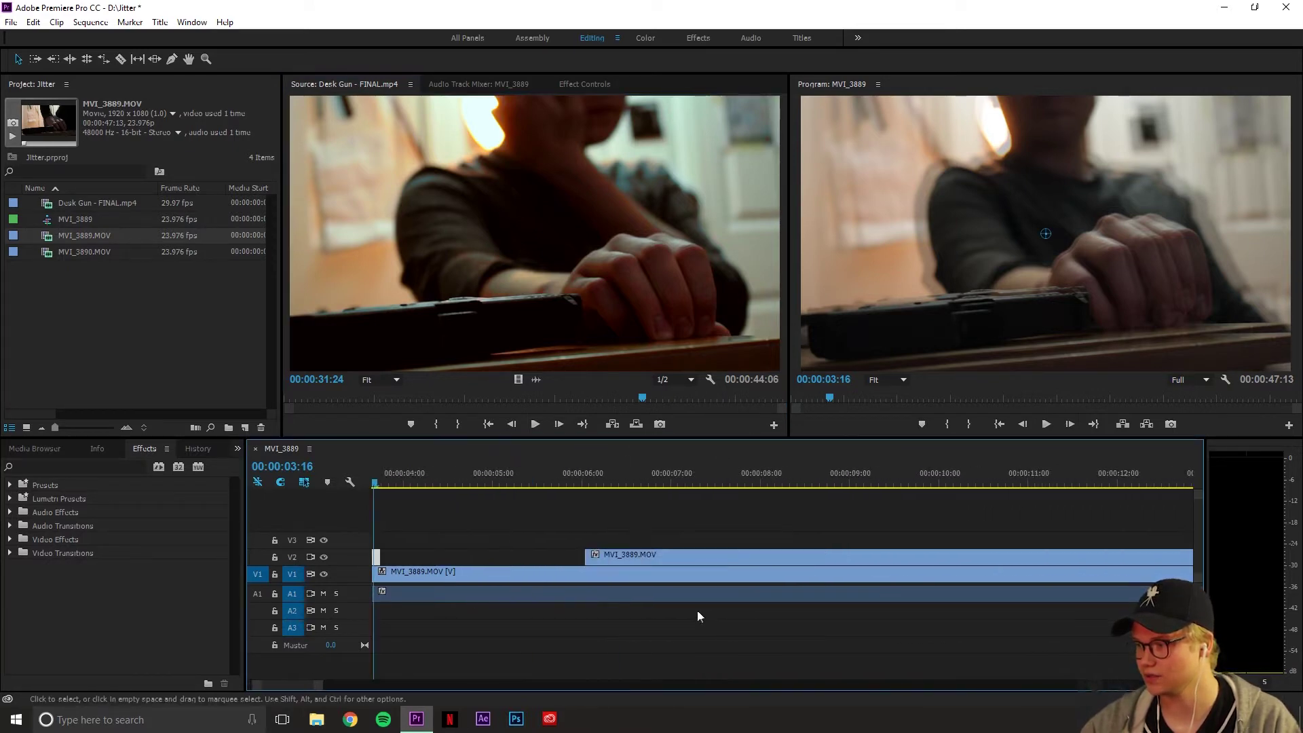
pyautogui.moveTo(528, 490); pyautogui.dragTo(501, 492)
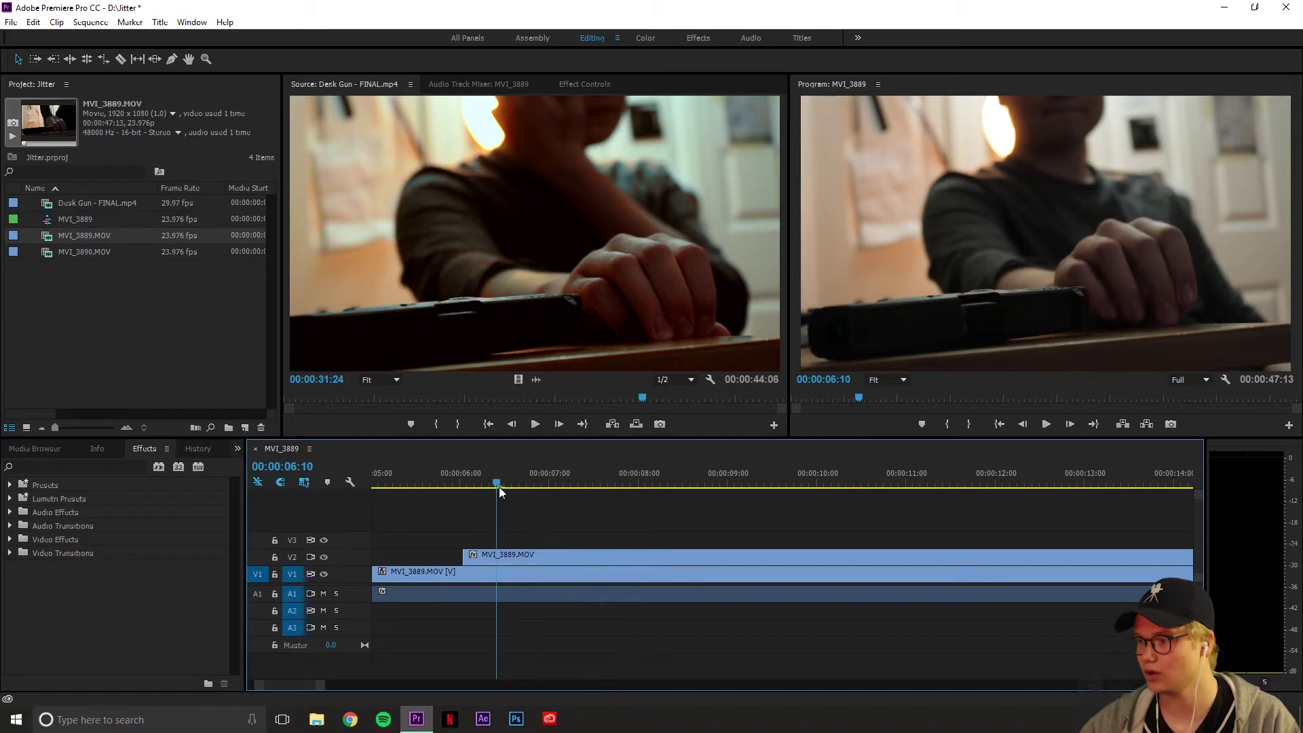
pyautogui.moveTo(424, 398); pyautogui.dragTo(380, 398)
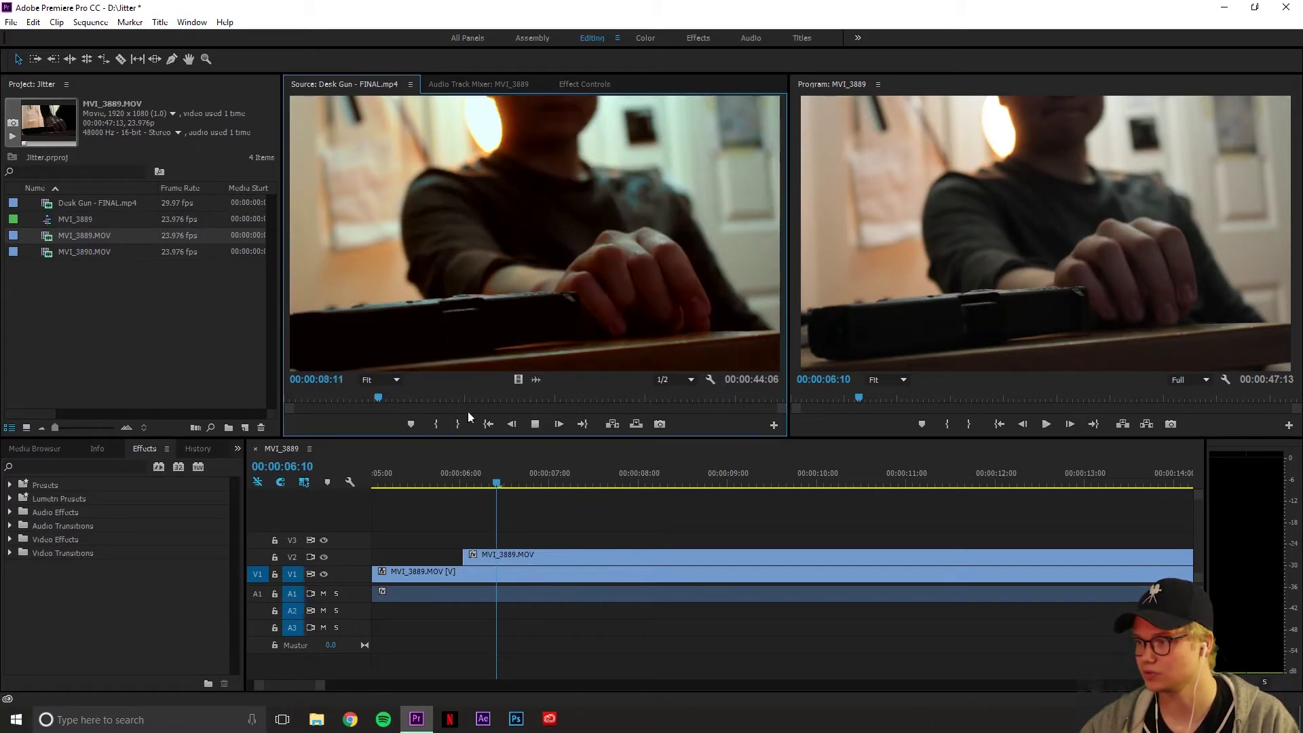
pyautogui.press('space')
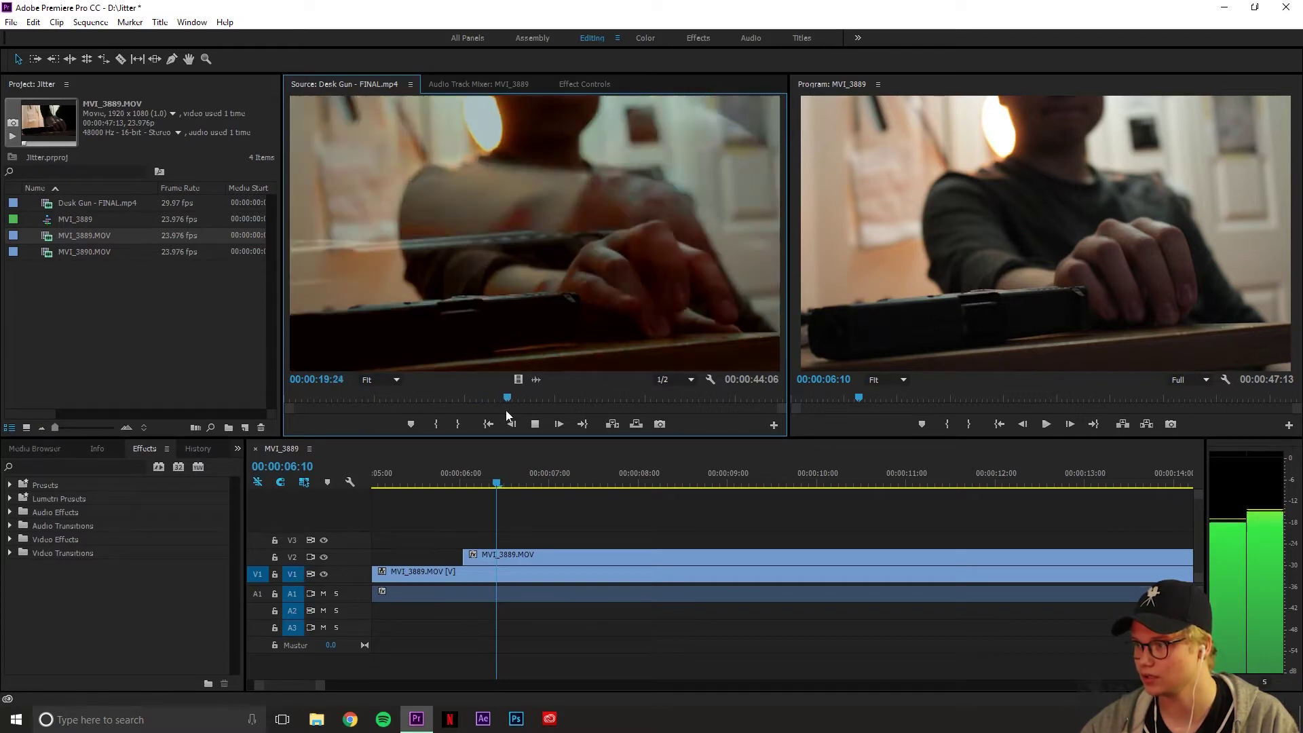
pyautogui.press('space')
pyautogui.moveTo(506, 401); pyautogui.dragTo(502, 400)
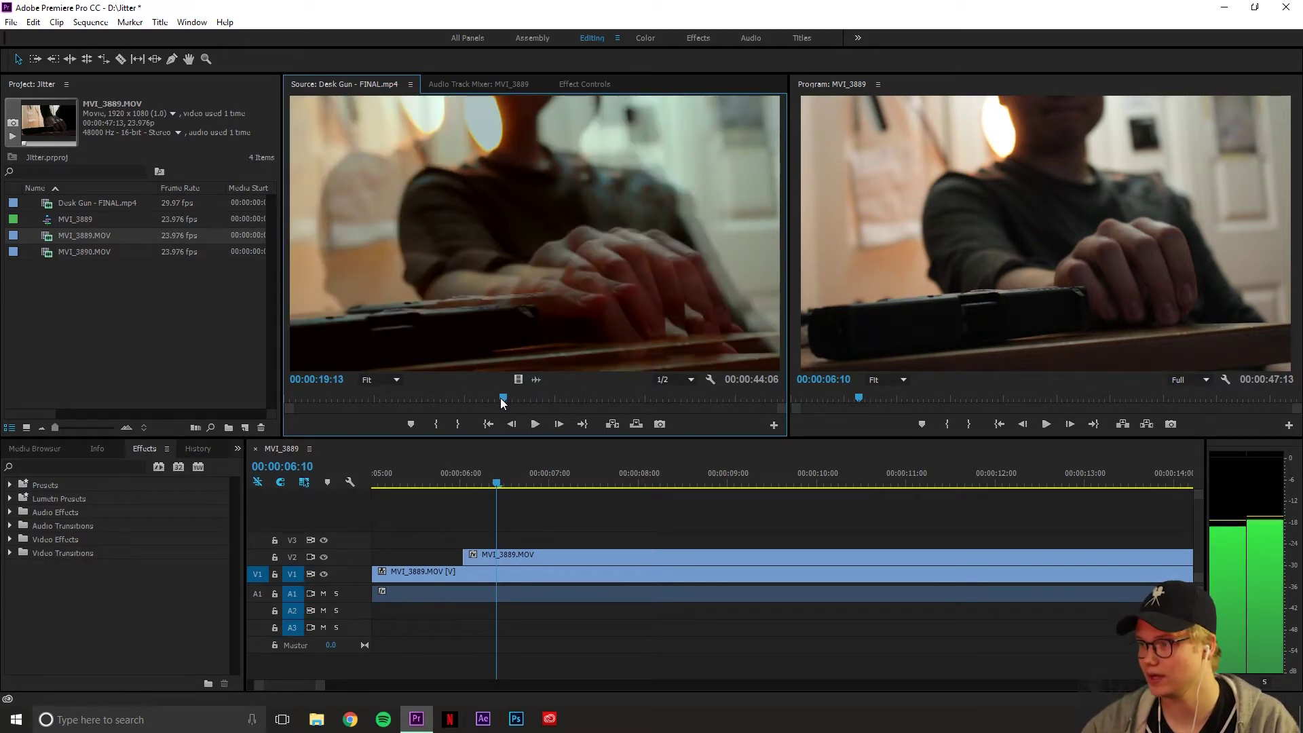
pyautogui.moveTo(502, 402); pyautogui.dragTo(544, 403)
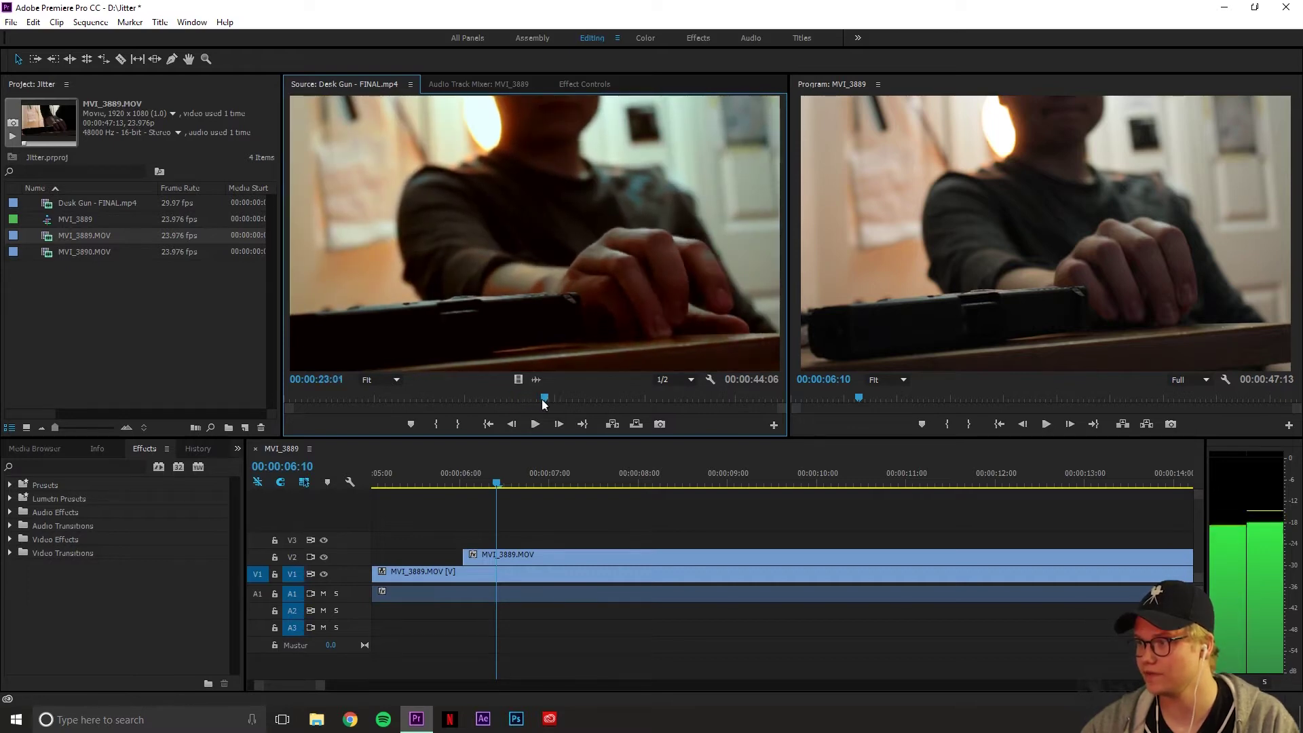
pyautogui.press('space')
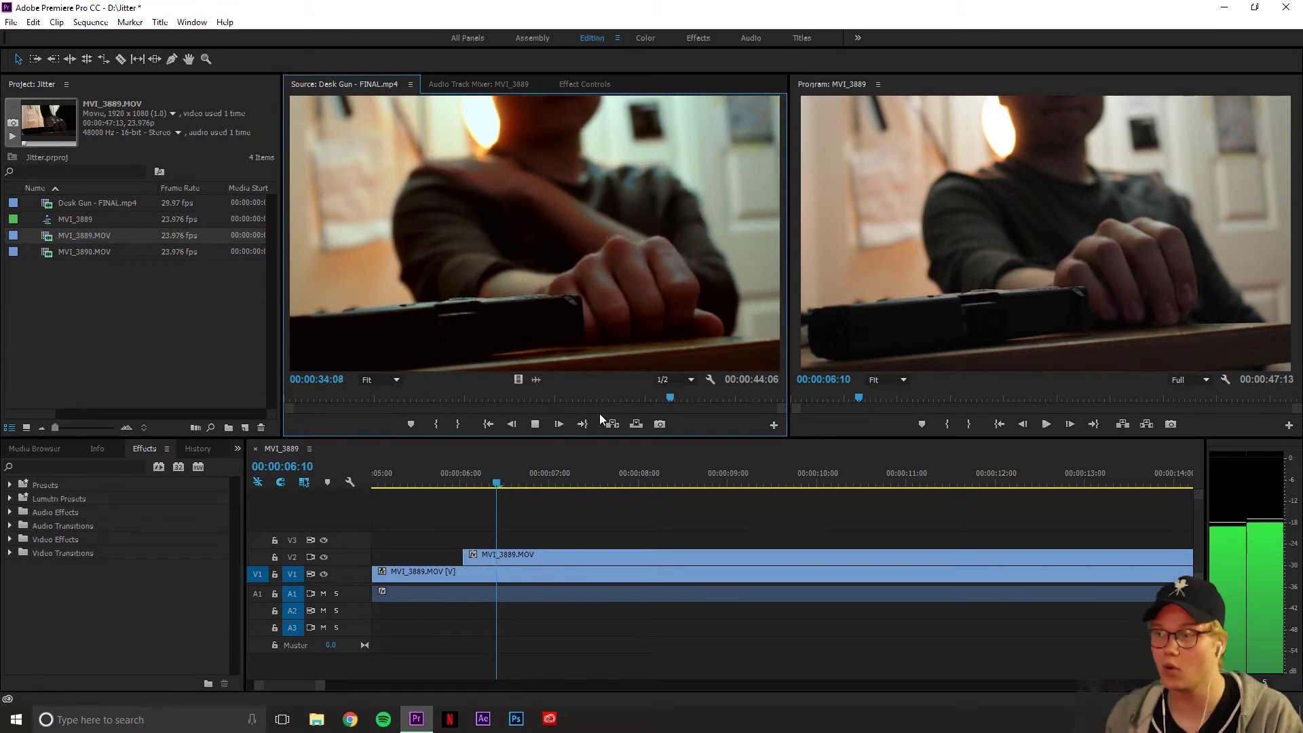
pyautogui.click(623, 407)
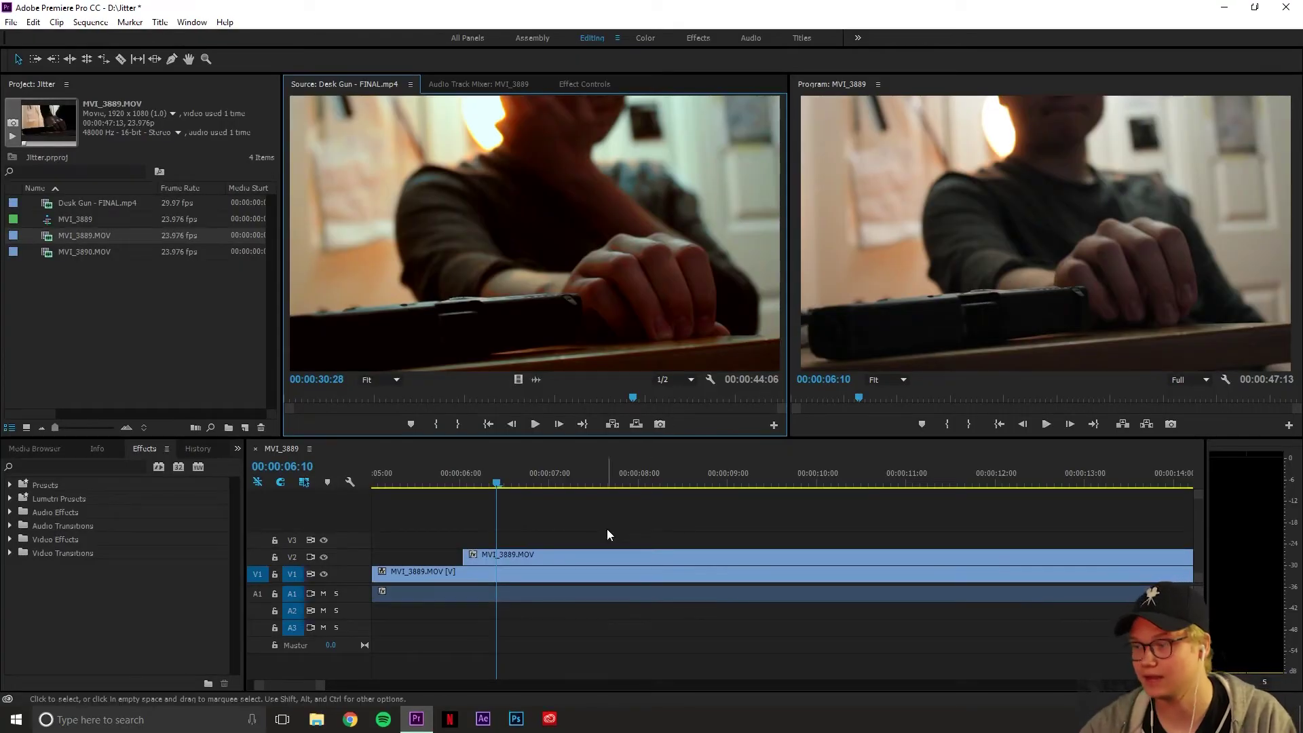
# Razor-cut the V2 clip just after its start near 00:00:06:00.
pyautogui.scroll(6, 540, 569)
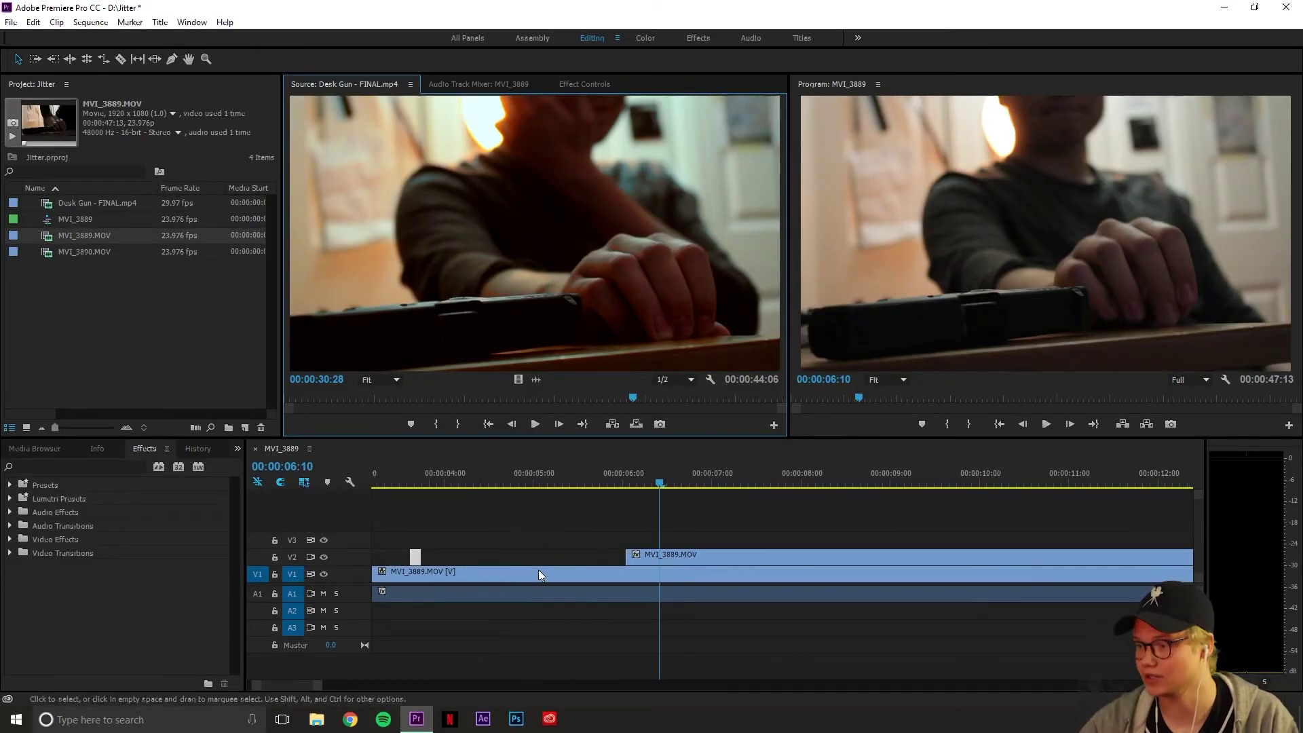
pyautogui.click(511, 477)
pyautogui.moveTo(511, 474); pyautogui.dragTo(517, 474)
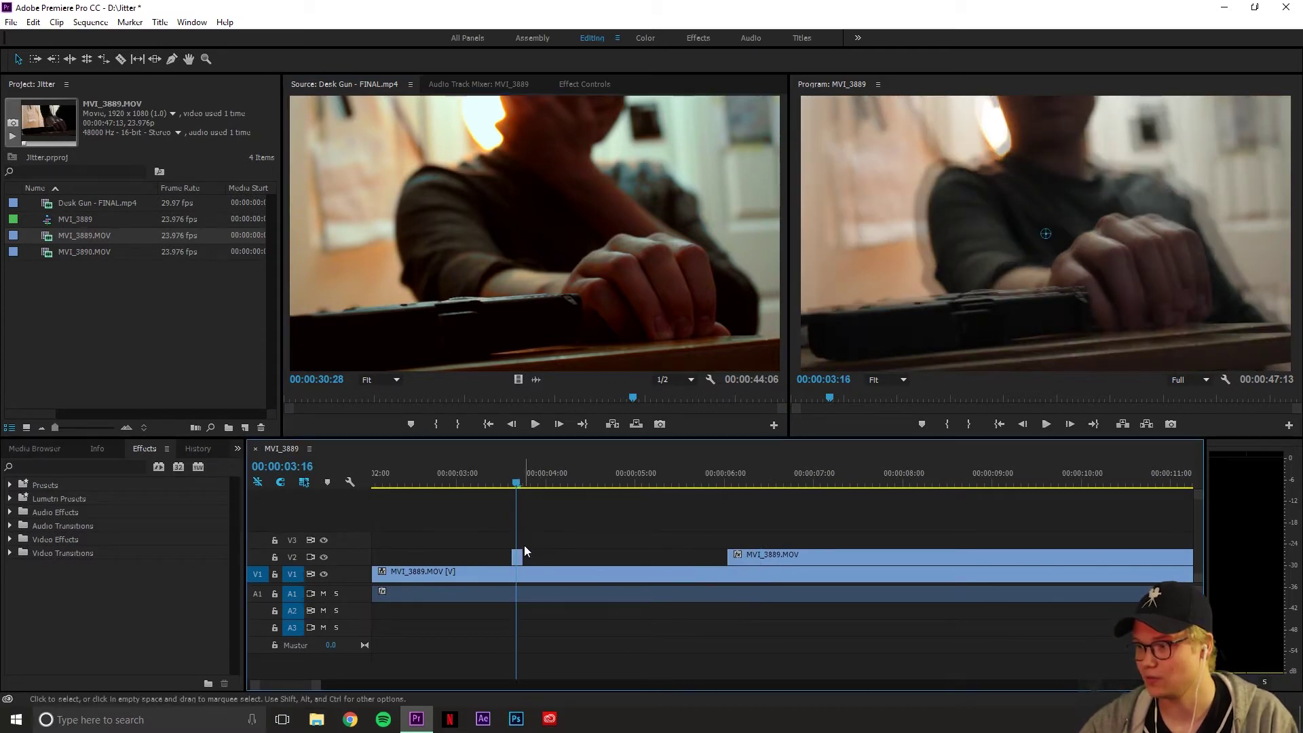
pyautogui.scroll(-3, 695, 574)
pyautogui.click(608, 484)
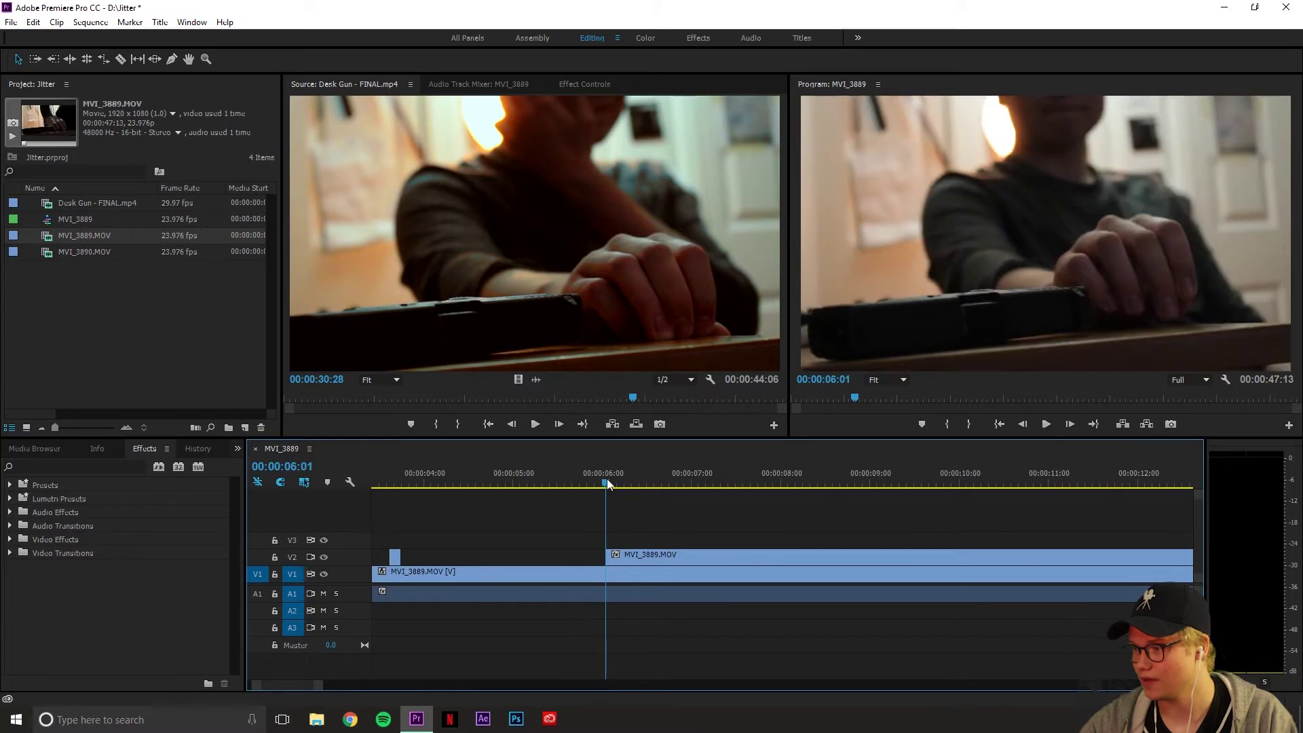
pyautogui.click(121, 60)
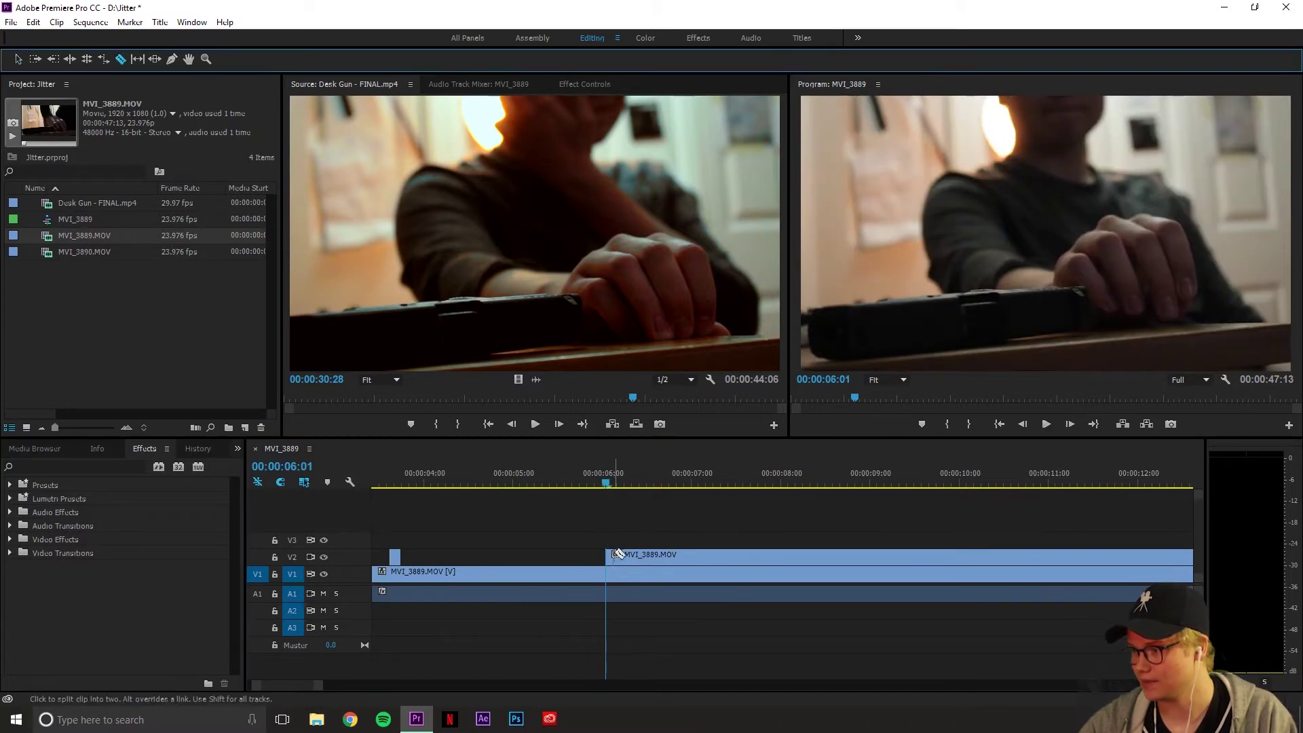
pyautogui.click(636, 557)
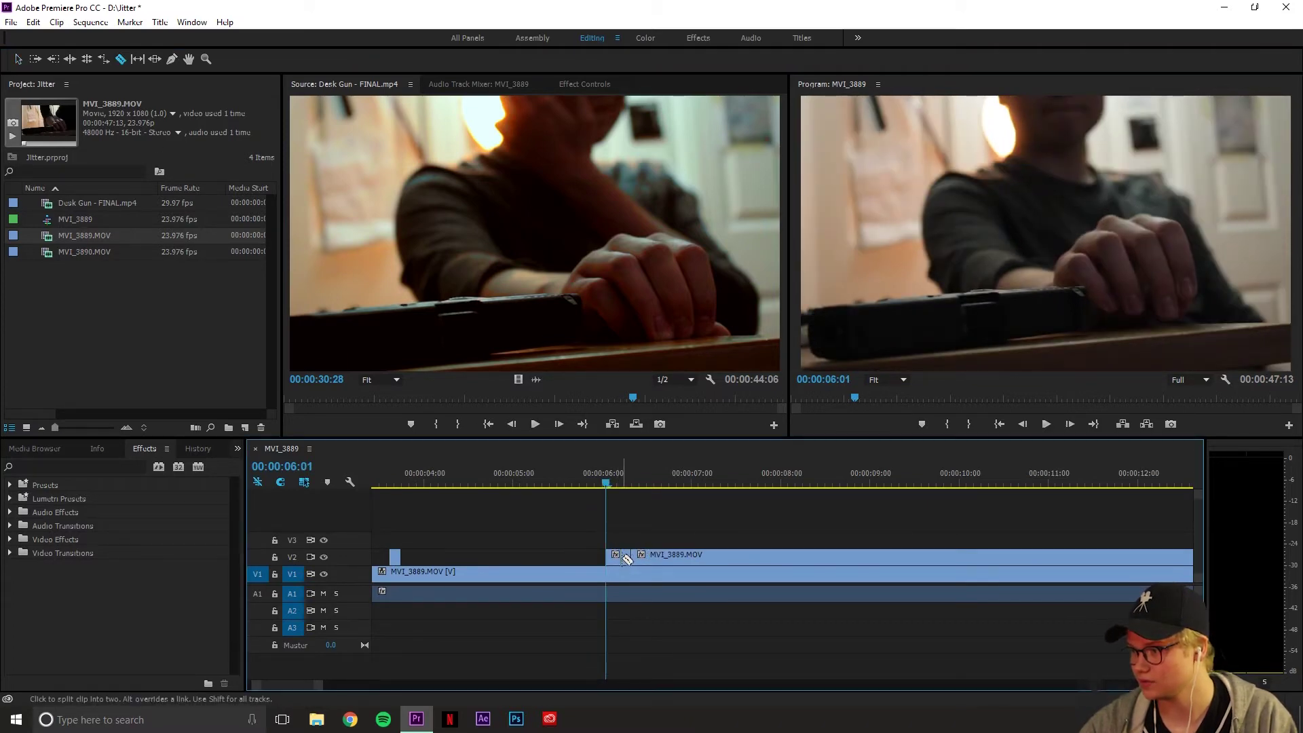
# Trim the remaining V2 piece to start around 00:00:07:03, leaving a gap after the sliver.
pyautogui.scroll(-3, 641, 561)
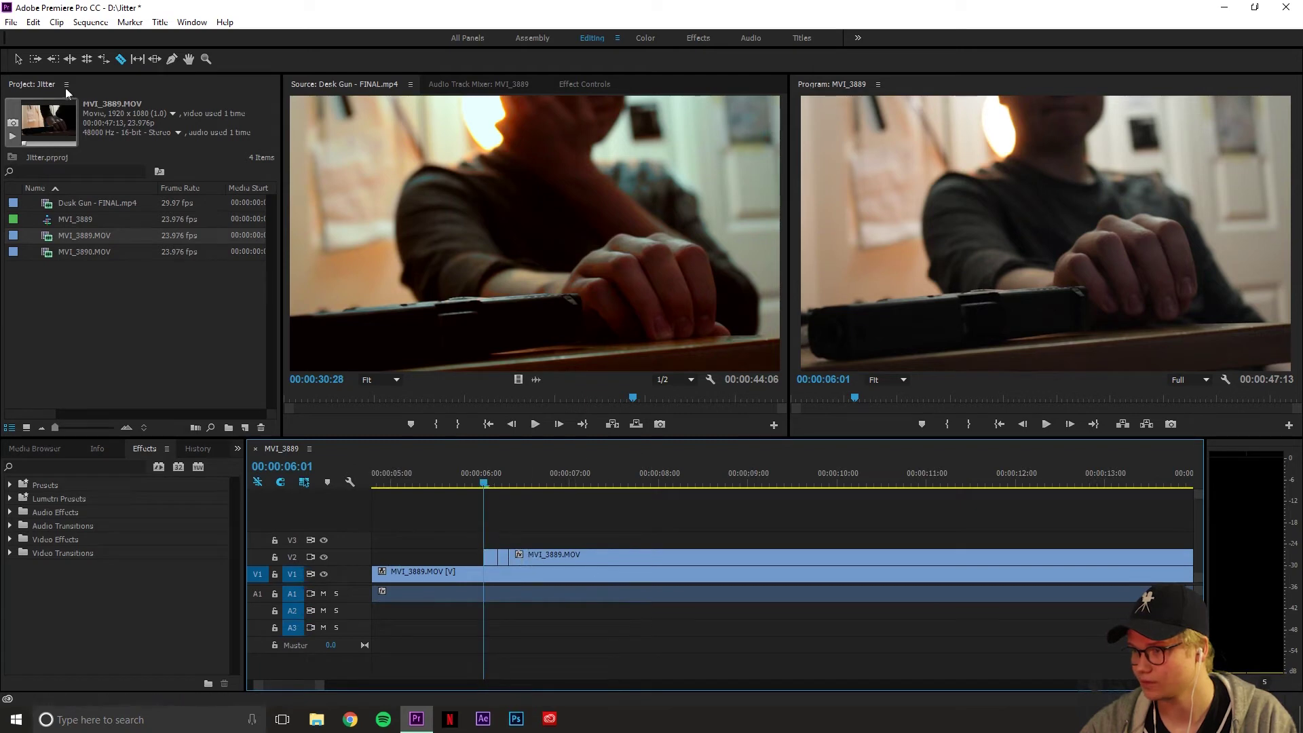
pyautogui.click(18, 59)
pyautogui.moveTo(514, 556); pyautogui.dragTo(624, 569)
pyautogui.press('Right')
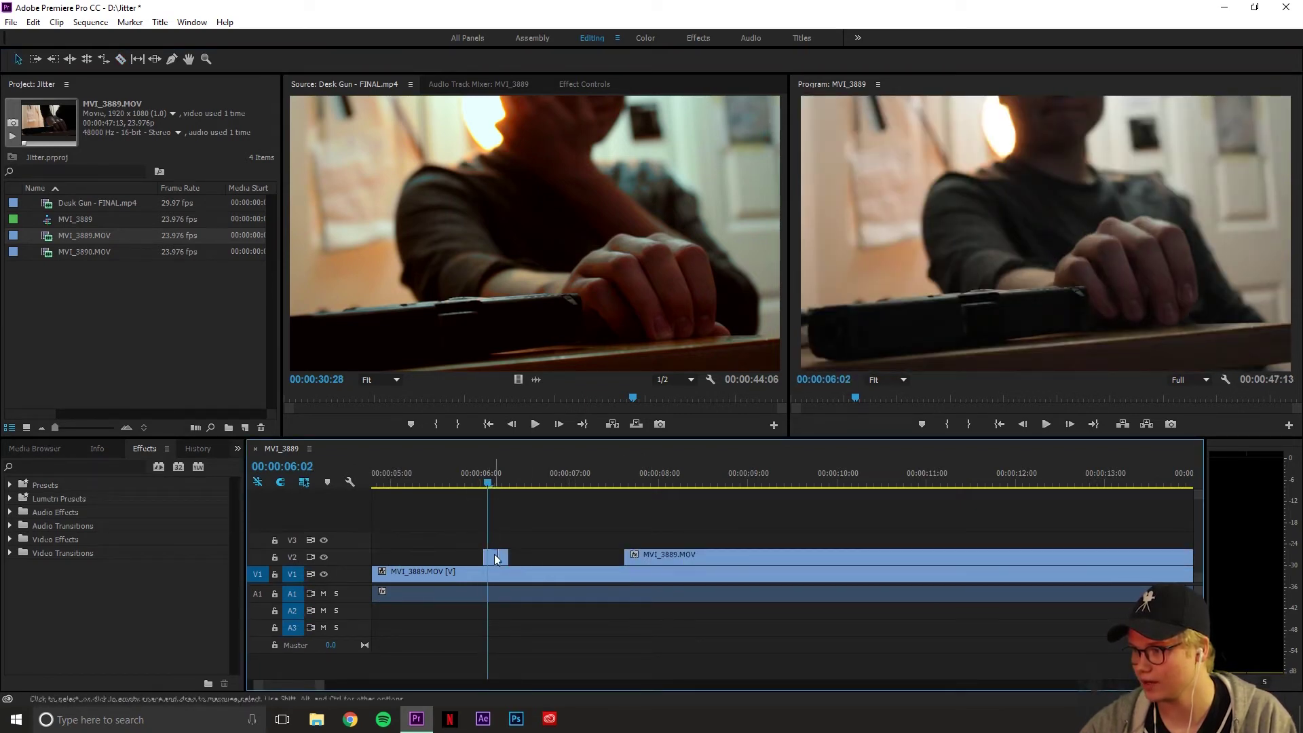
pyautogui.click(586, 84)
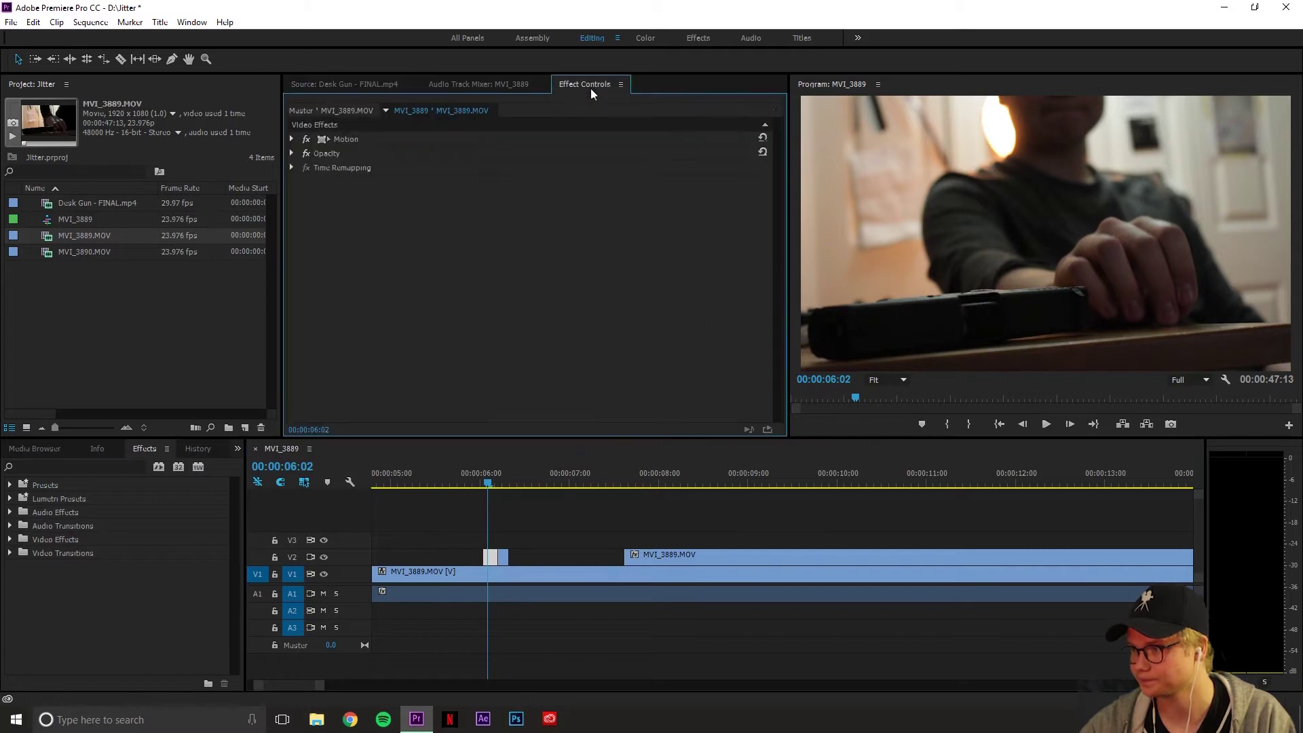
# Set the first V2 sliver's opacity to 59 and enlarge it to 113 scale.
pyautogui.click(292, 139)
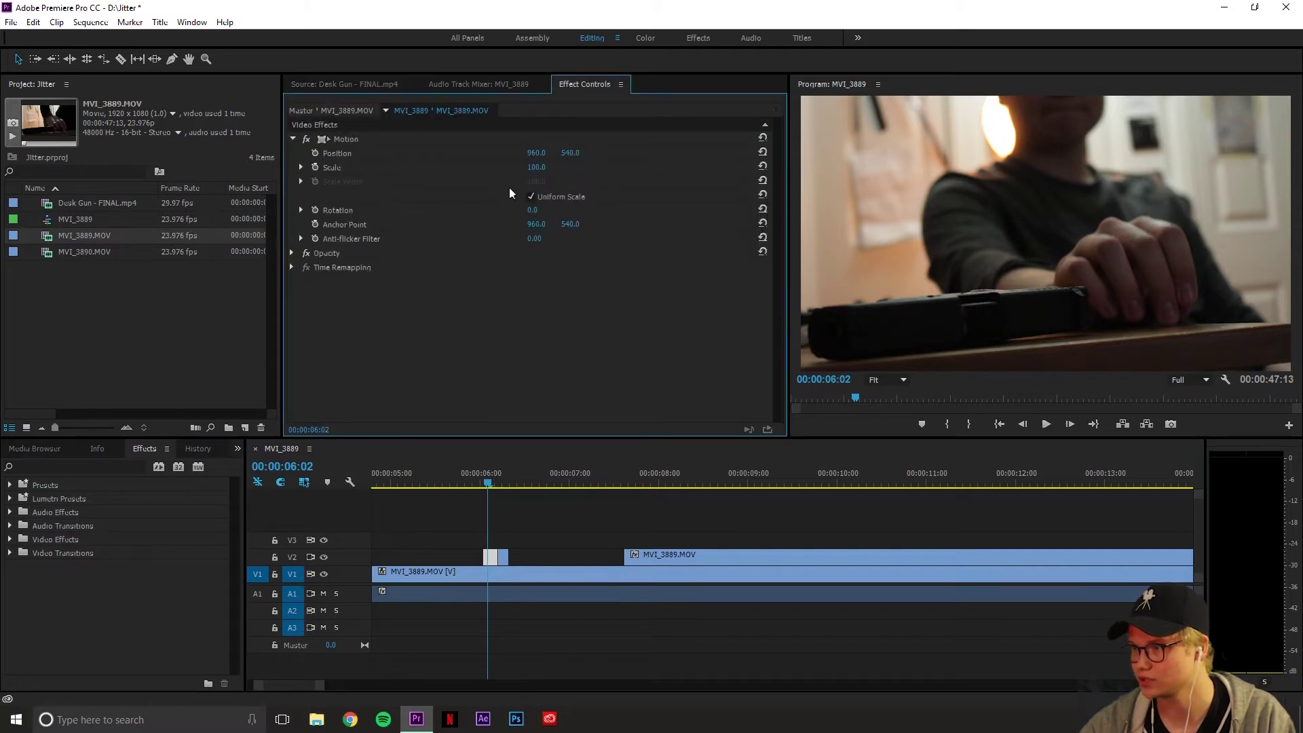
pyautogui.click(292, 253)
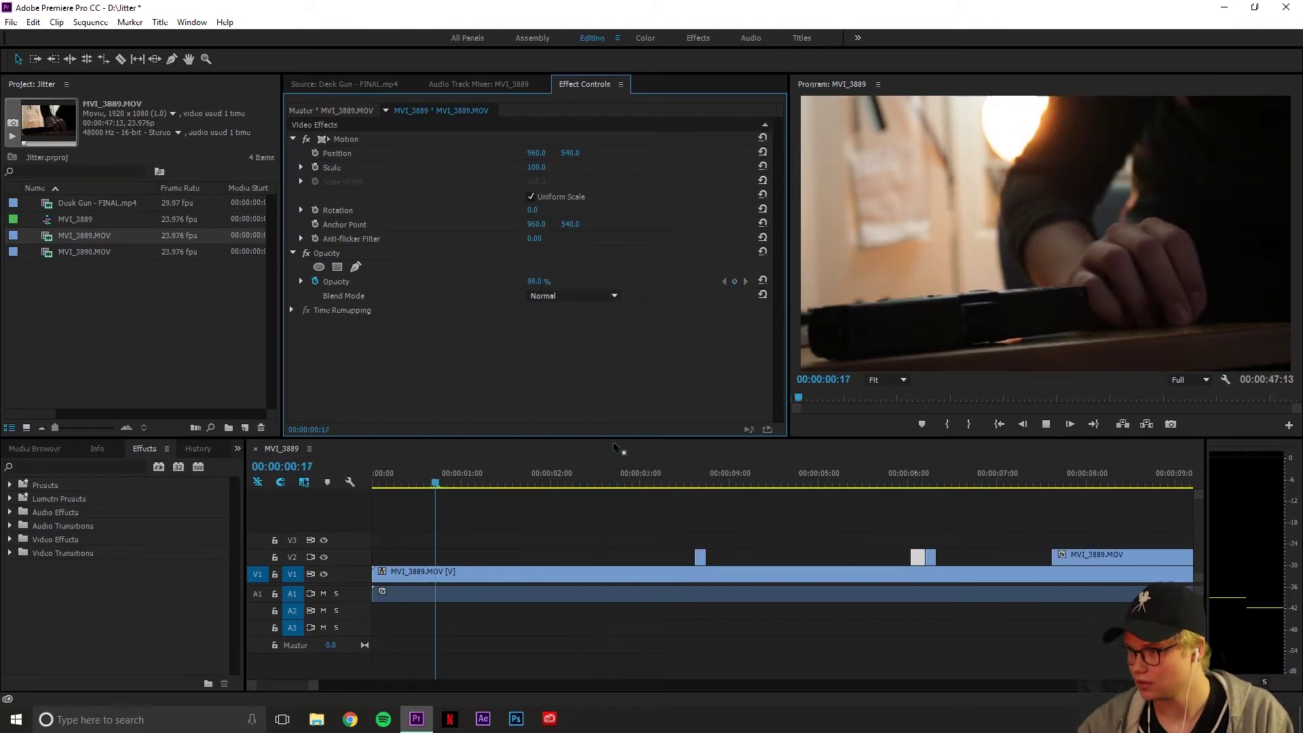
pyautogui.press('space')
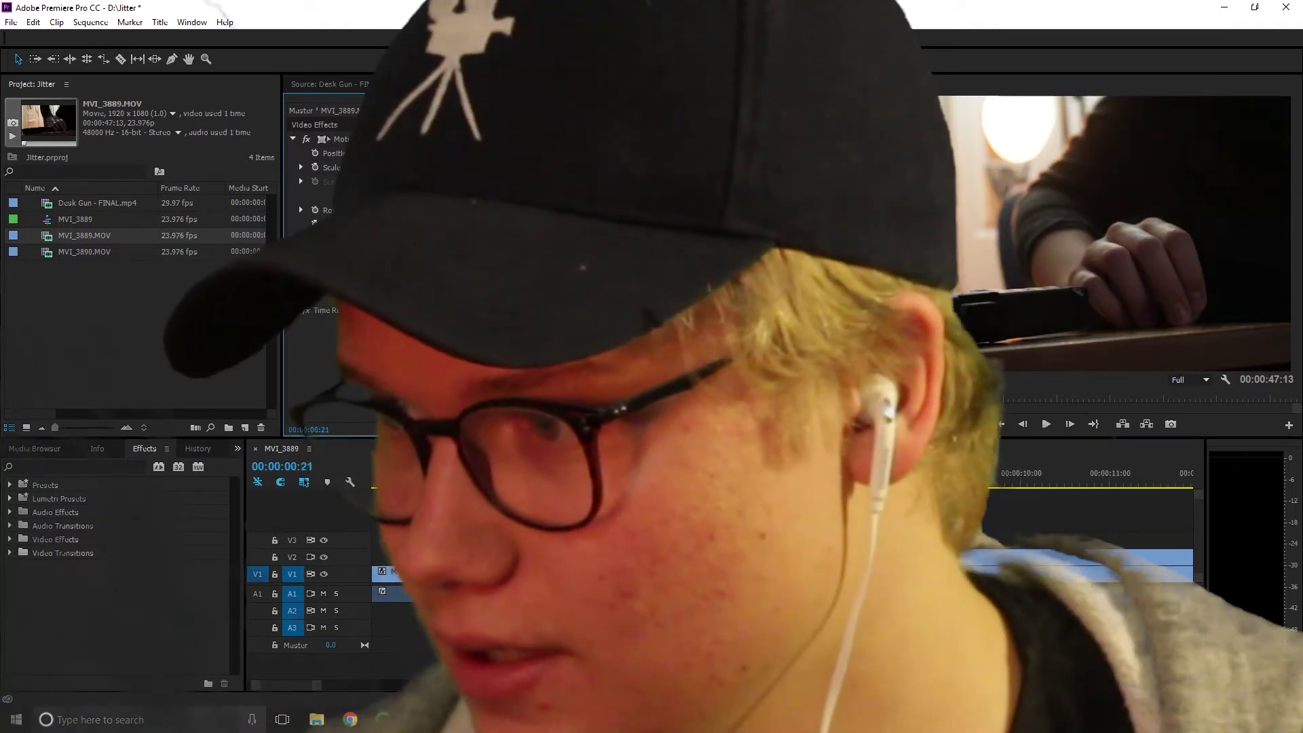
pyautogui.press('Down')
pyautogui.press('Down')
pyautogui.press('Down')
pyautogui.click(673, 484)
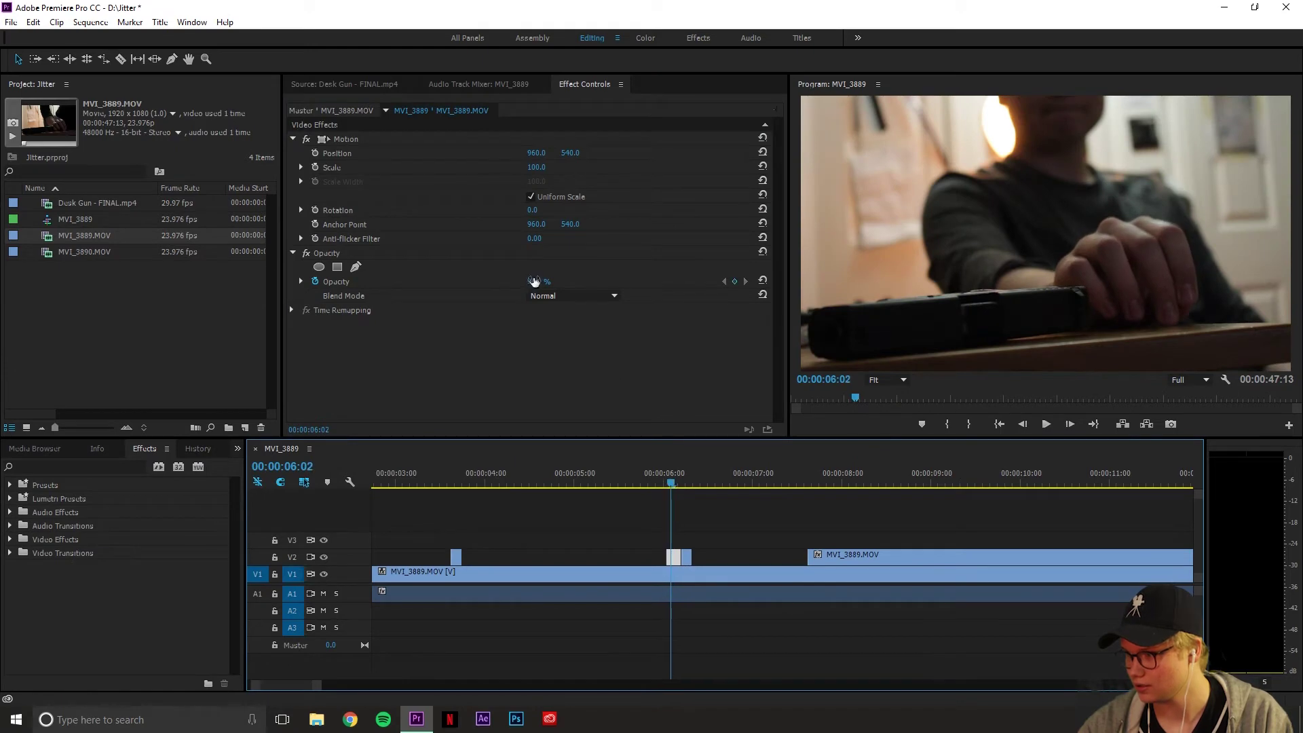
pyautogui.click(534, 281)
pyautogui.write('59')
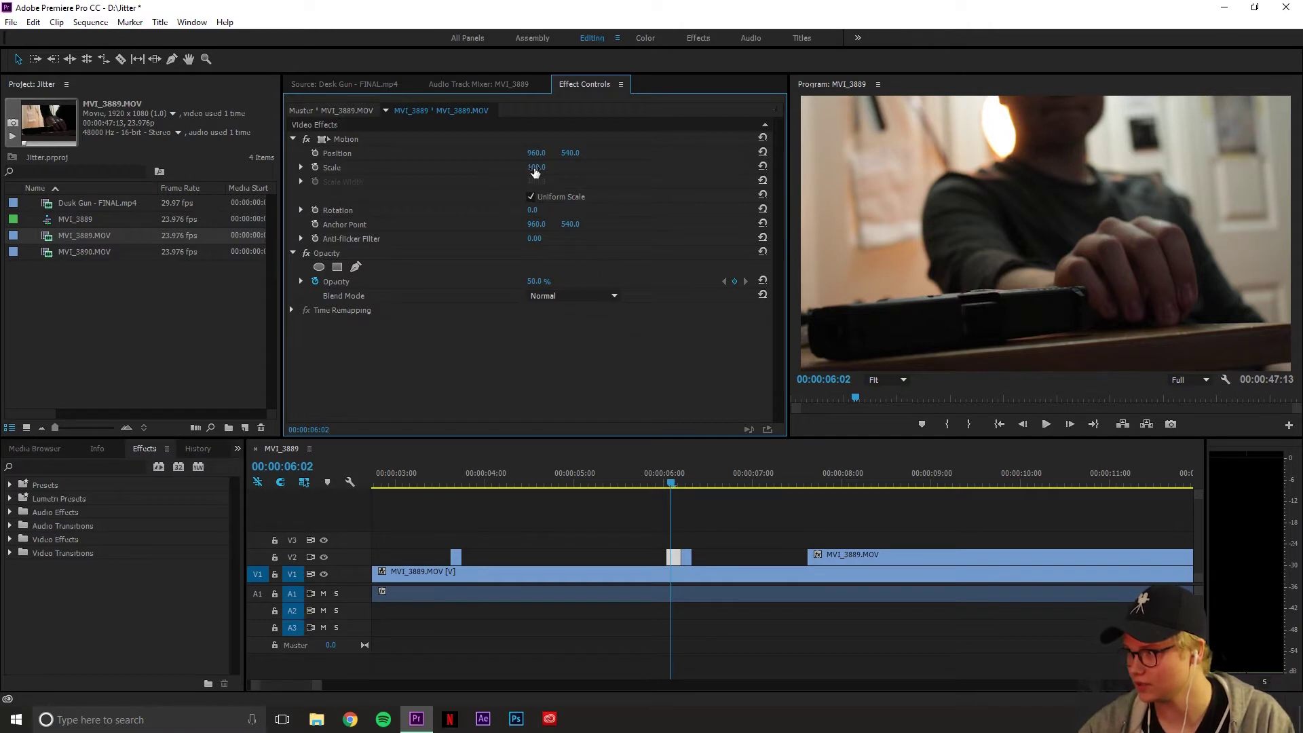
pyautogui.moveTo(535, 172); pyautogui.dragTo(544, 172)
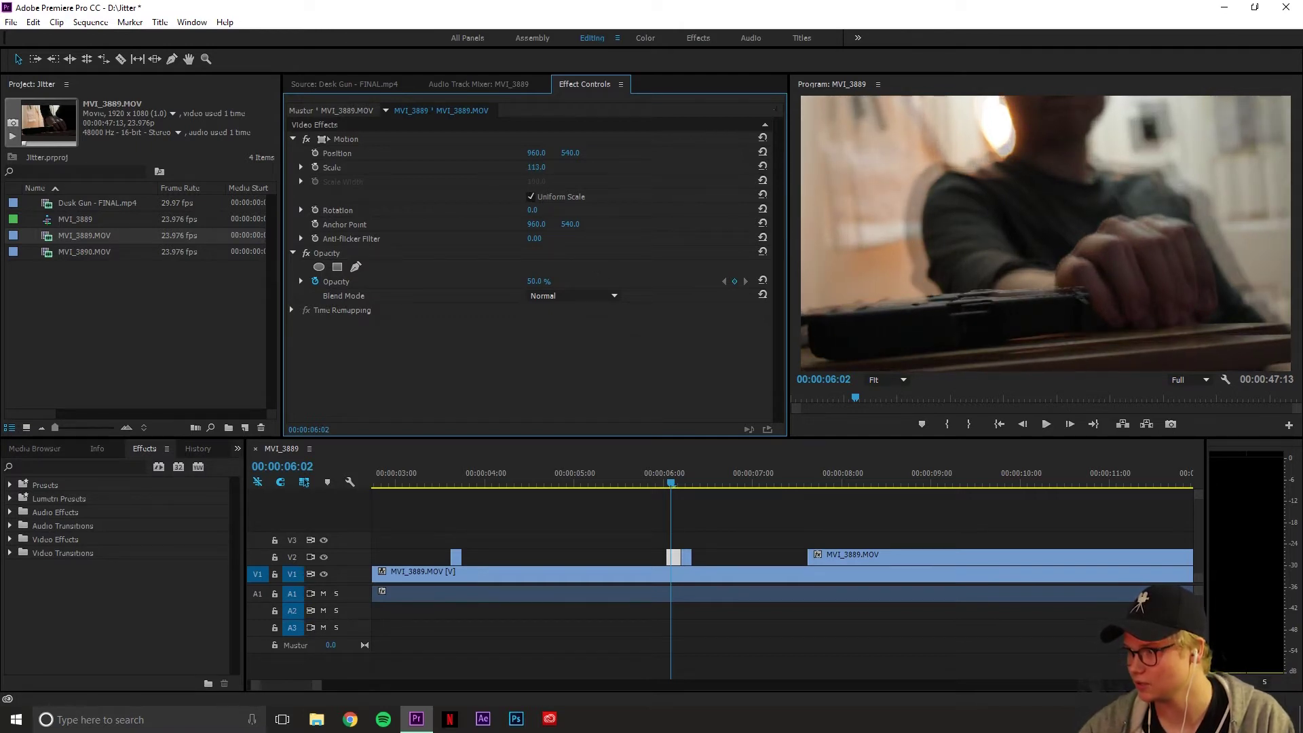
# Select the neighbouring short V2 sliver and enlarge it to 117 scale.
pyautogui.scroll(-3, 683, 516)
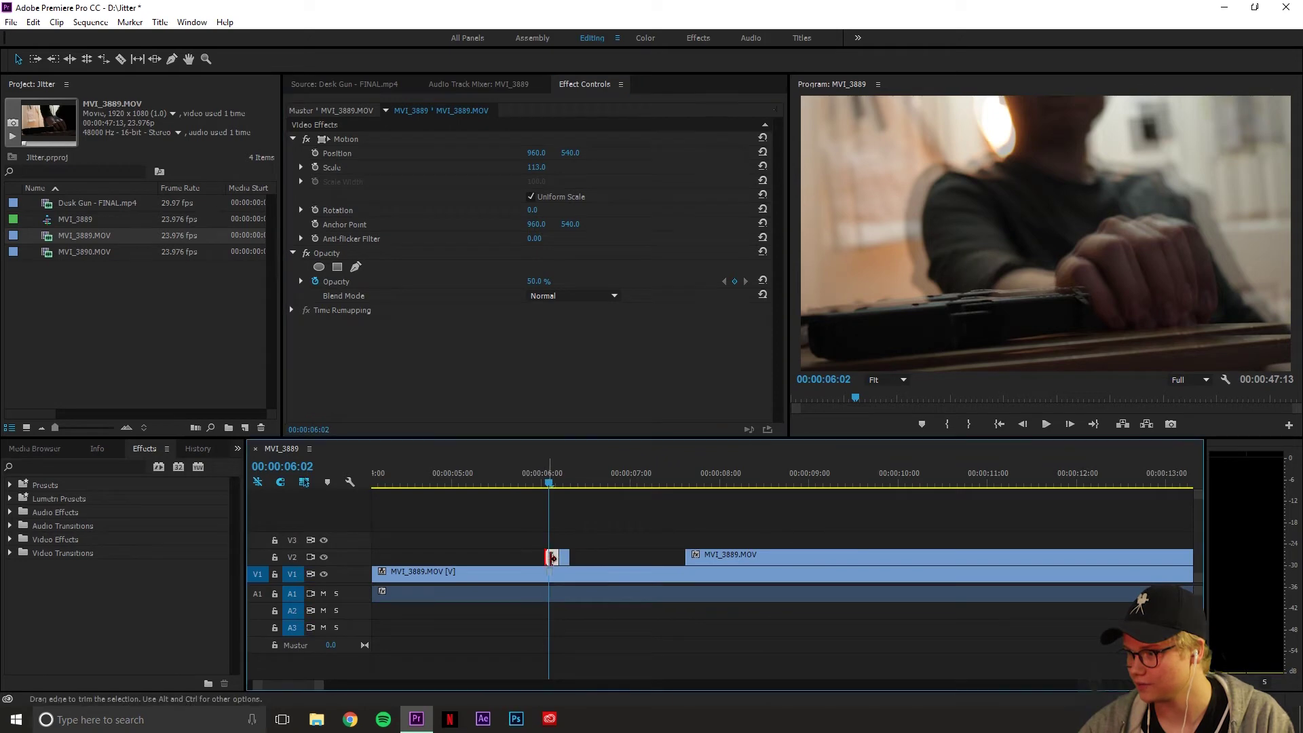
pyautogui.moveTo(556, 485); pyautogui.dragTo(566, 510)
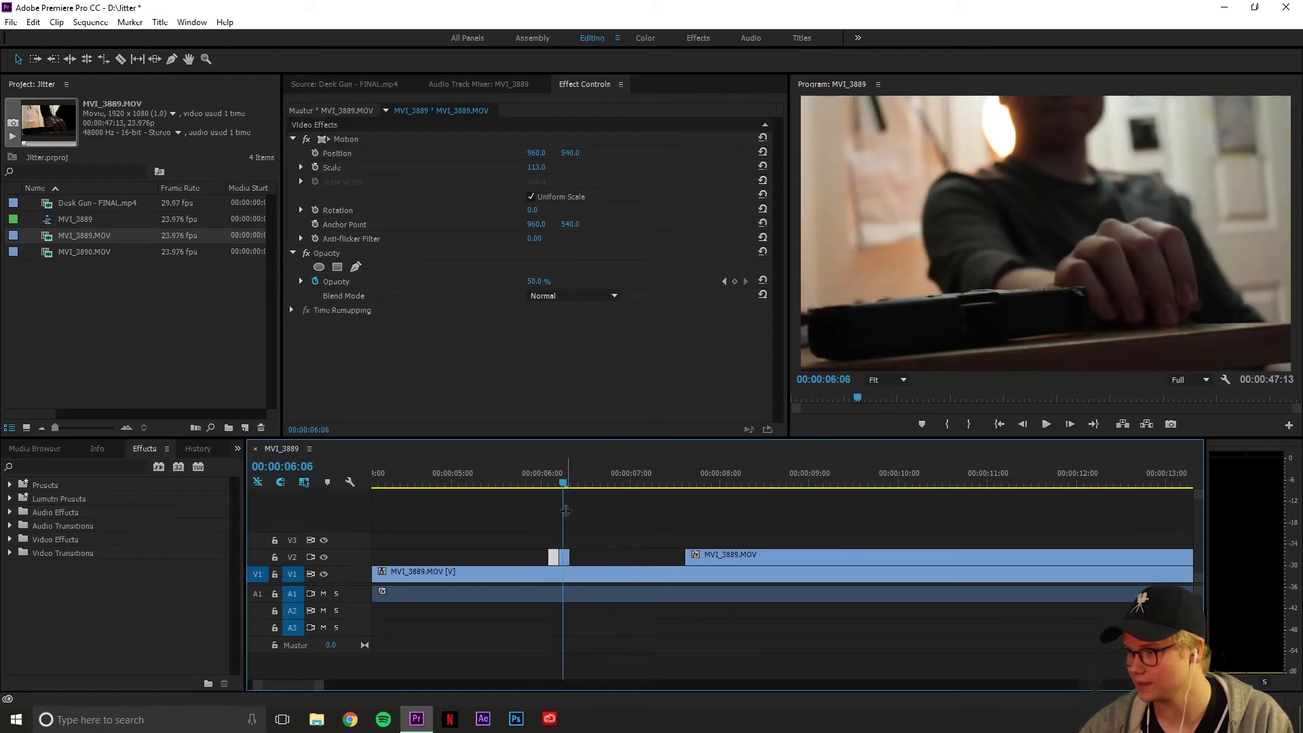
pyautogui.click(564, 557)
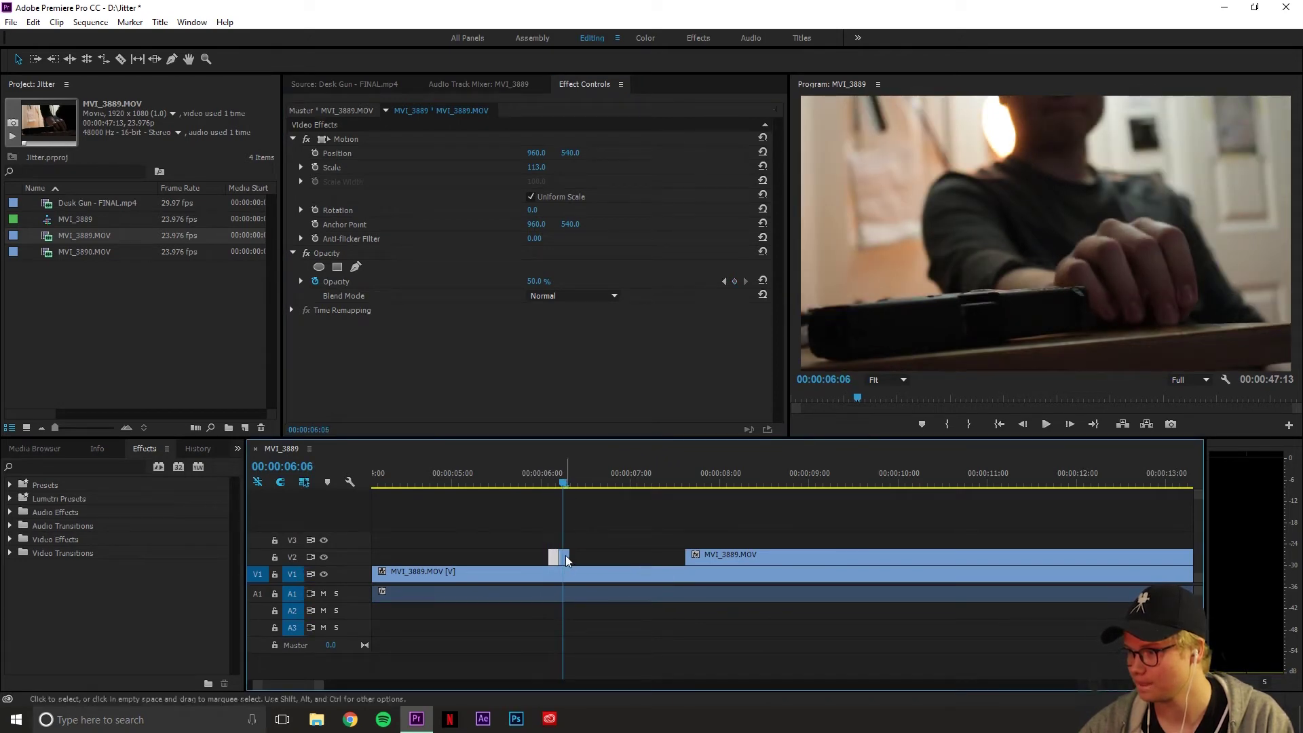
pyautogui.click(292, 139)
pyautogui.click(293, 254)
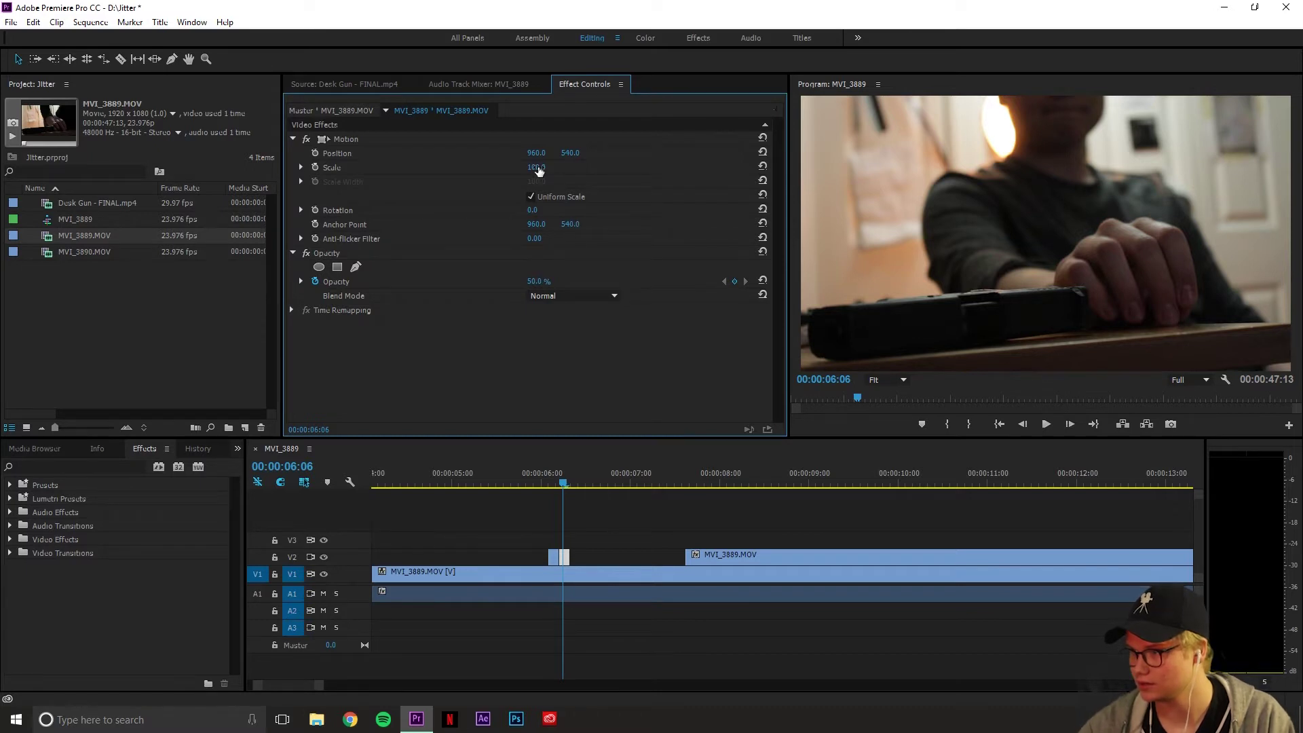
pyautogui.moveTo(539, 170); pyautogui.dragTo(547, 171)
# Raise the sliver's scale to 146 and replay the jitter section from 00:00:05:18.
pyautogui.click(547, 485)
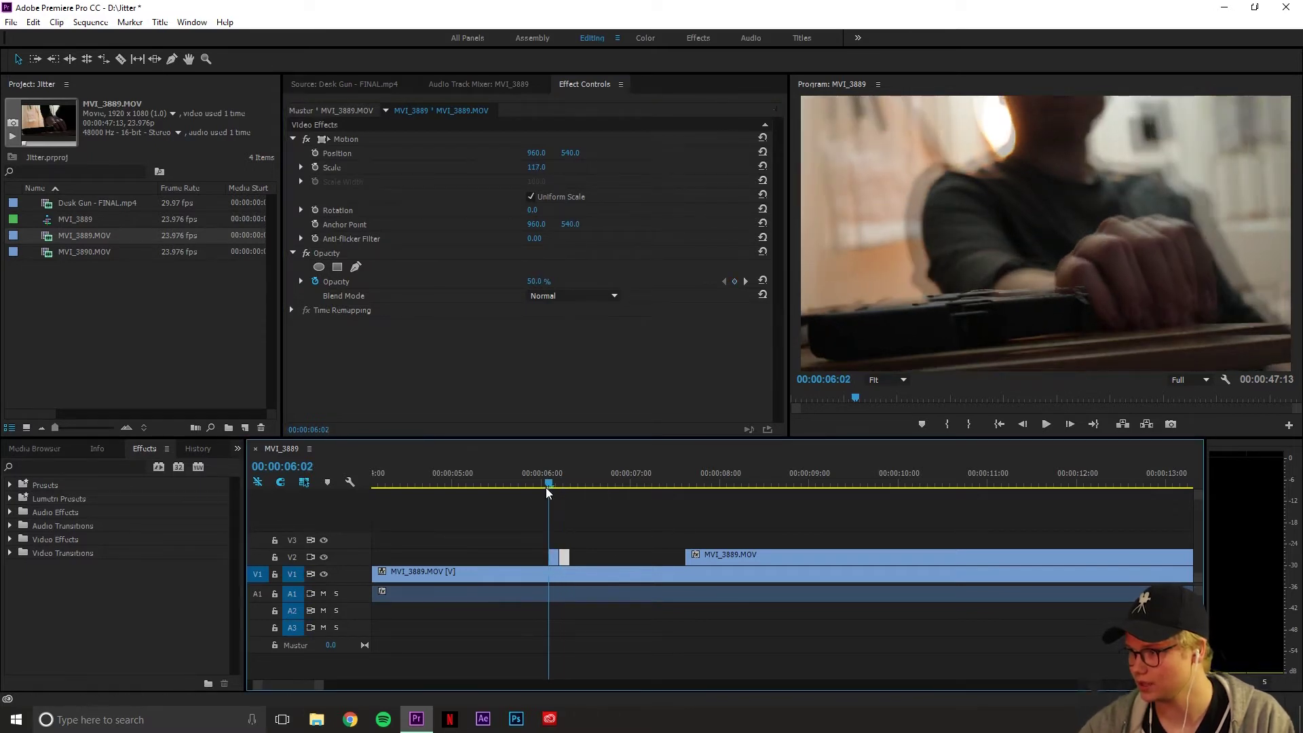
pyautogui.press('space')
pyautogui.press('space')
pyautogui.press('space')
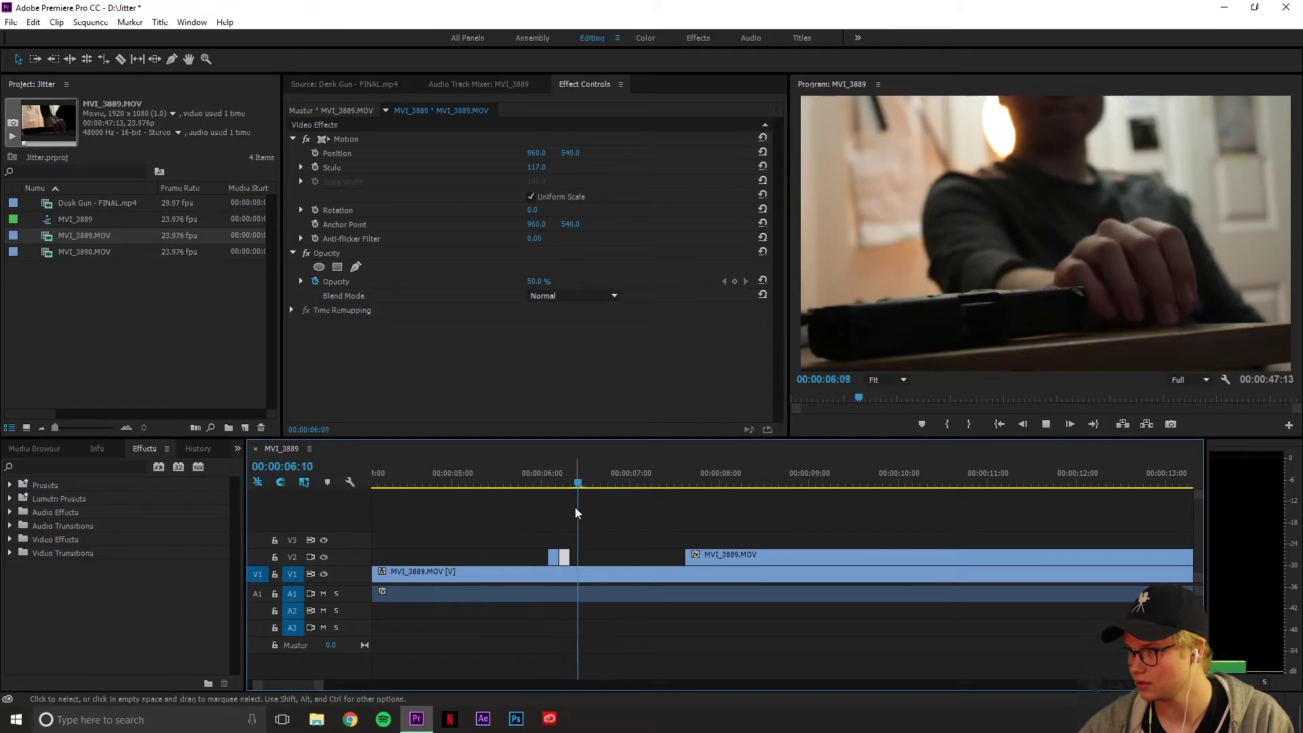
pyautogui.press('space')
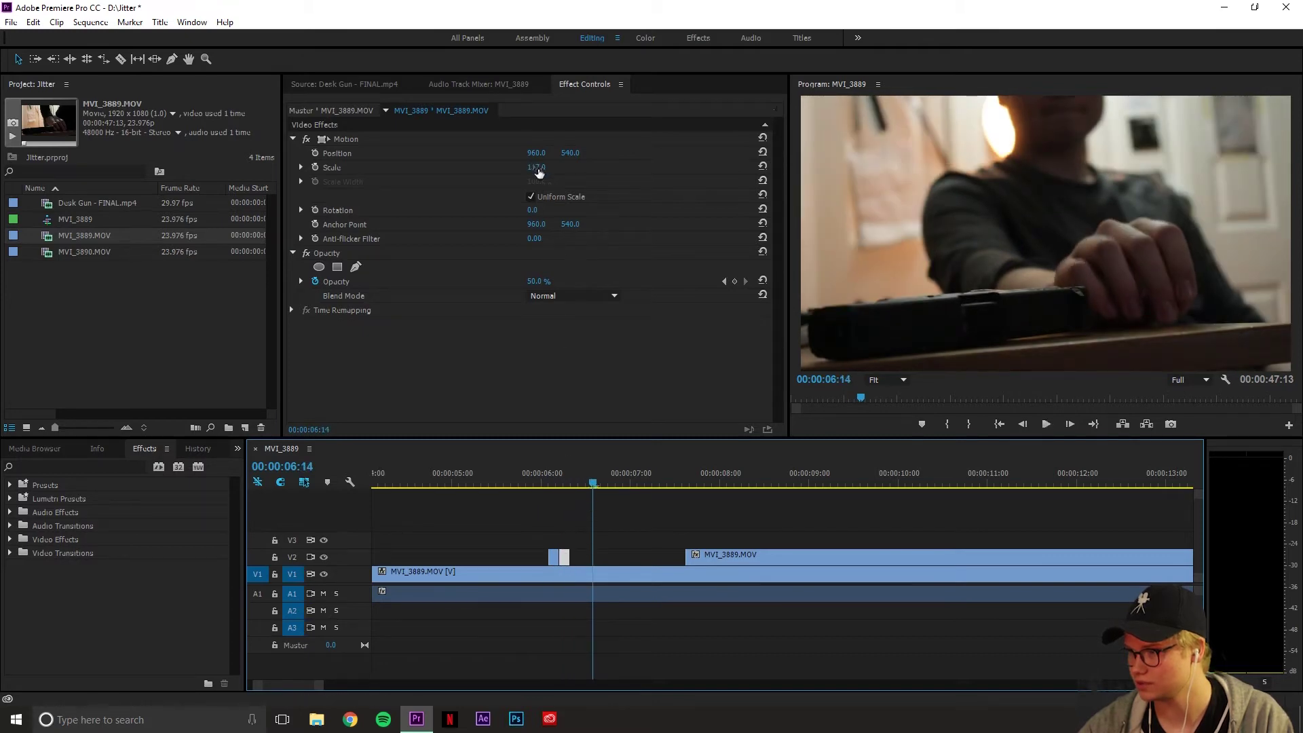
pyautogui.click(538, 168)
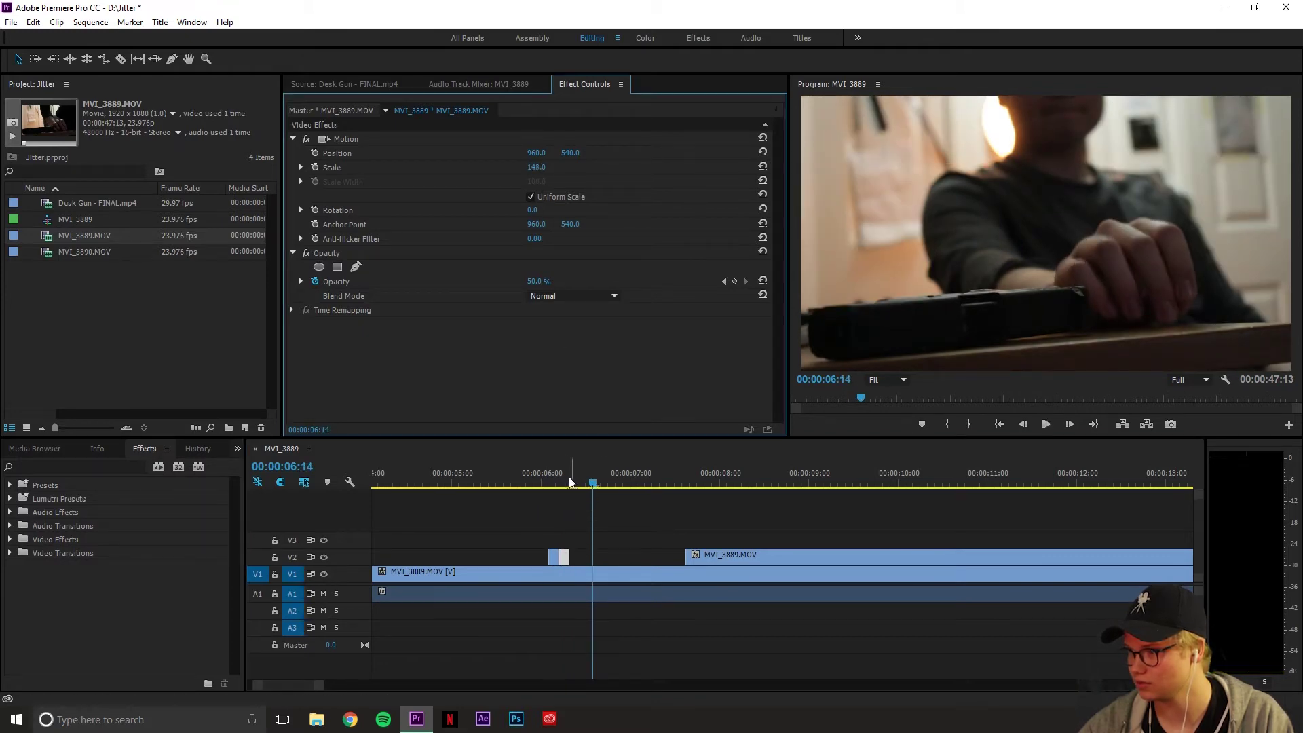
pyautogui.moveTo(569, 476); pyautogui.dragTo(544, 486)
pyautogui.press('space')
pyautogui.click(529, 484)
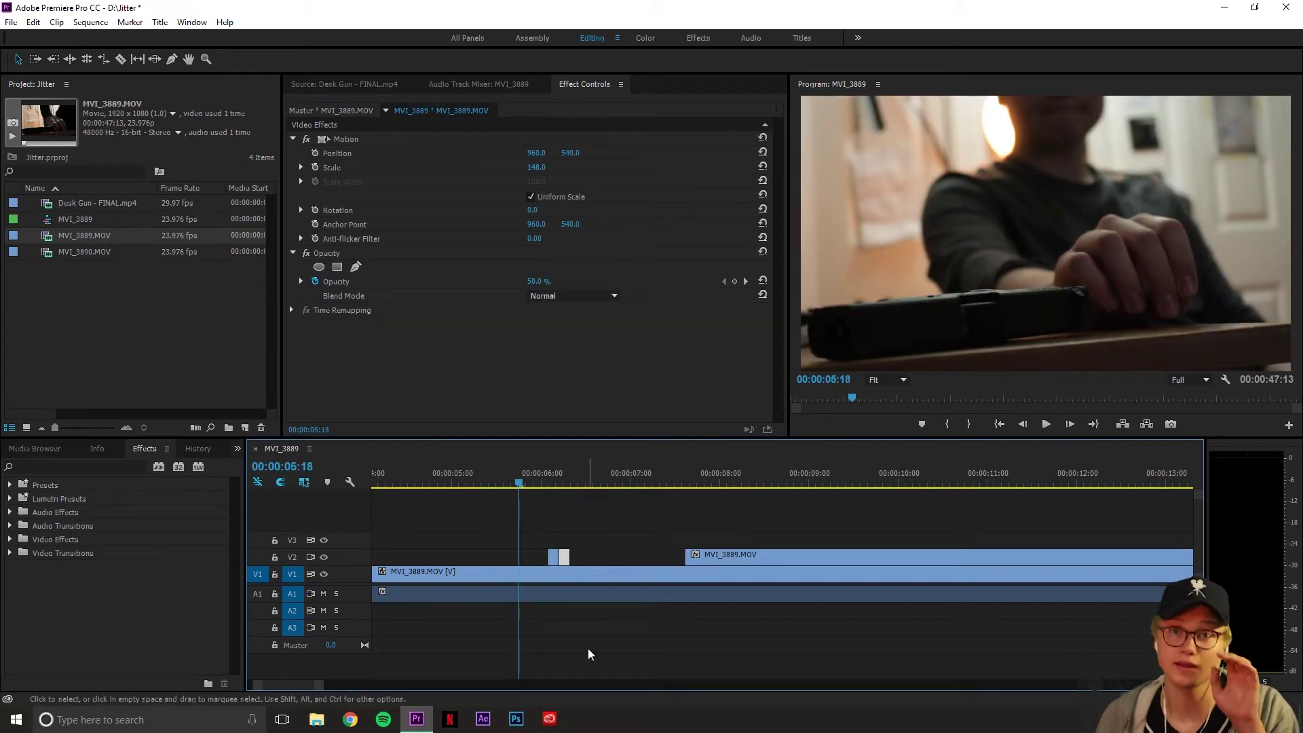
# Replay the jitter section from just before the flashes.
pyautogui.press('space')
pyautogui.press('space')
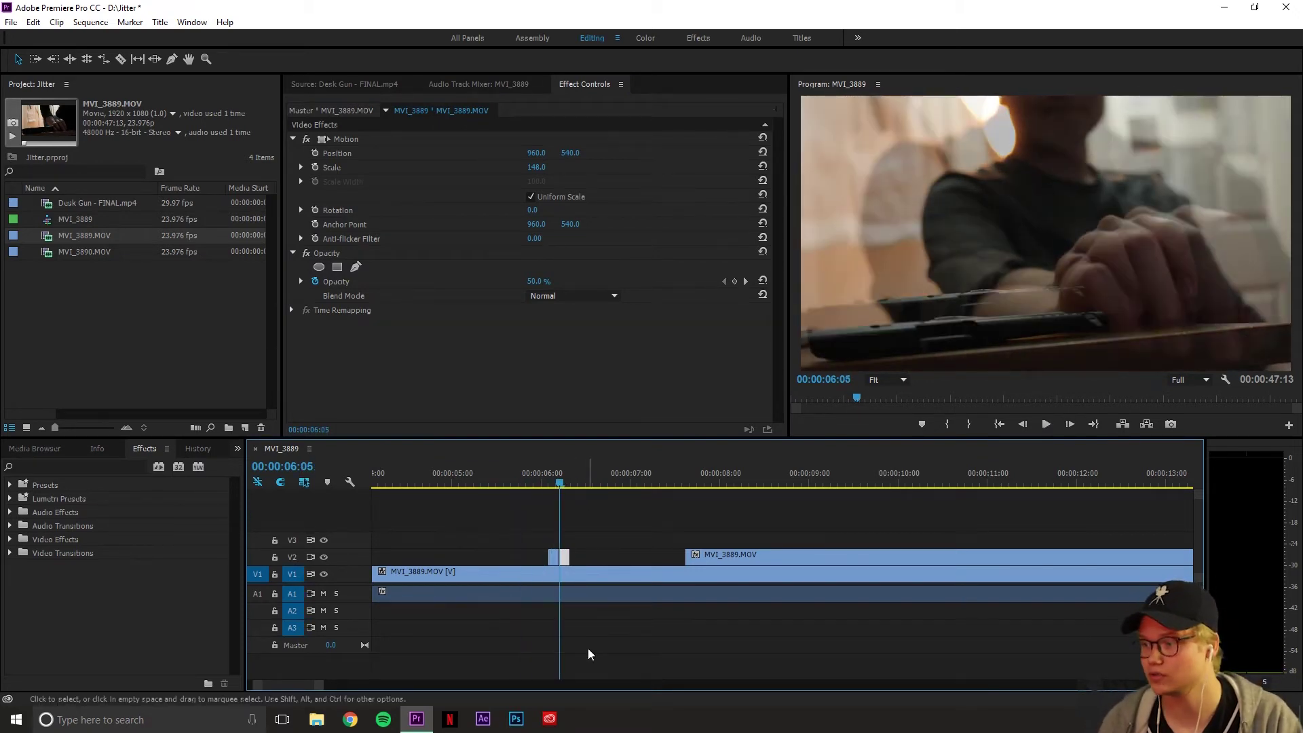
pyautogui.moveTo(517, 478); pyautogui.dragTo(480, 478)
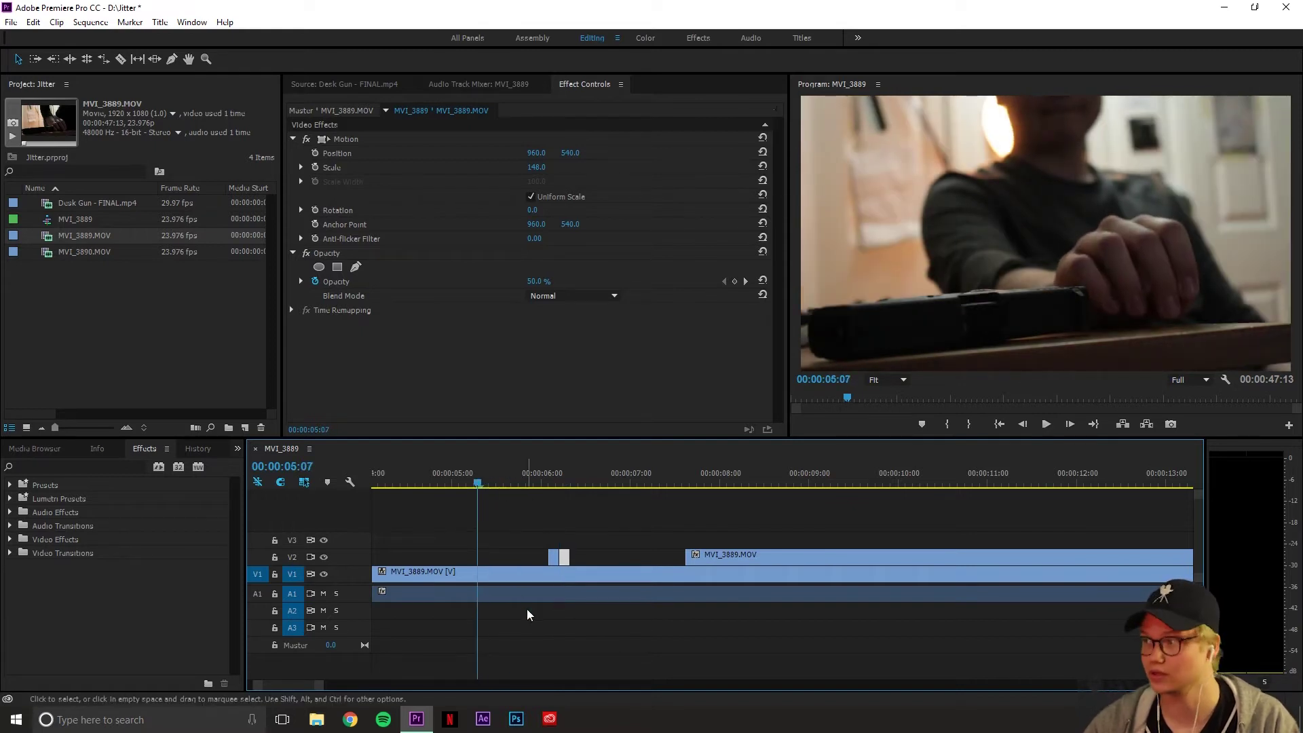
pyautogui.press('space')
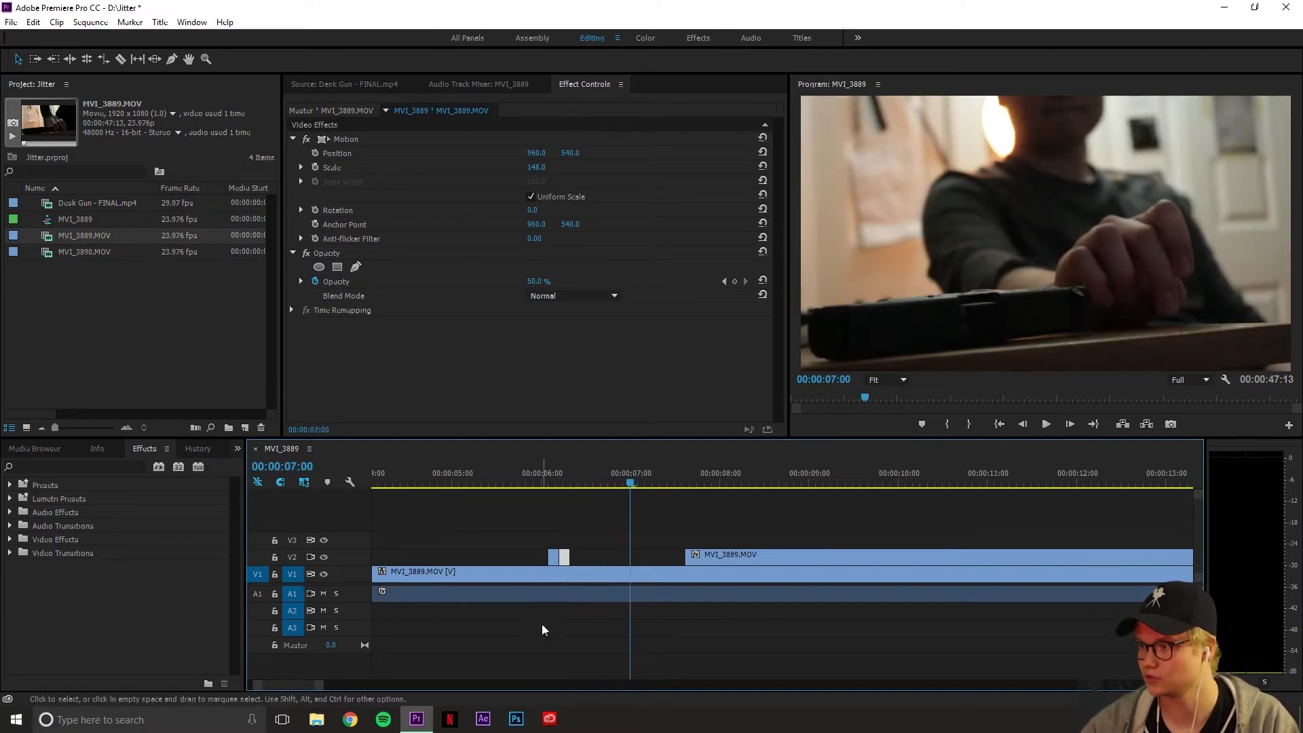
pyautogui.press('space')
# Zoom out the timeline and delete all V1, V2 and audio clips from the sequence.
pyautogui.scroll(-3, 638, 577)
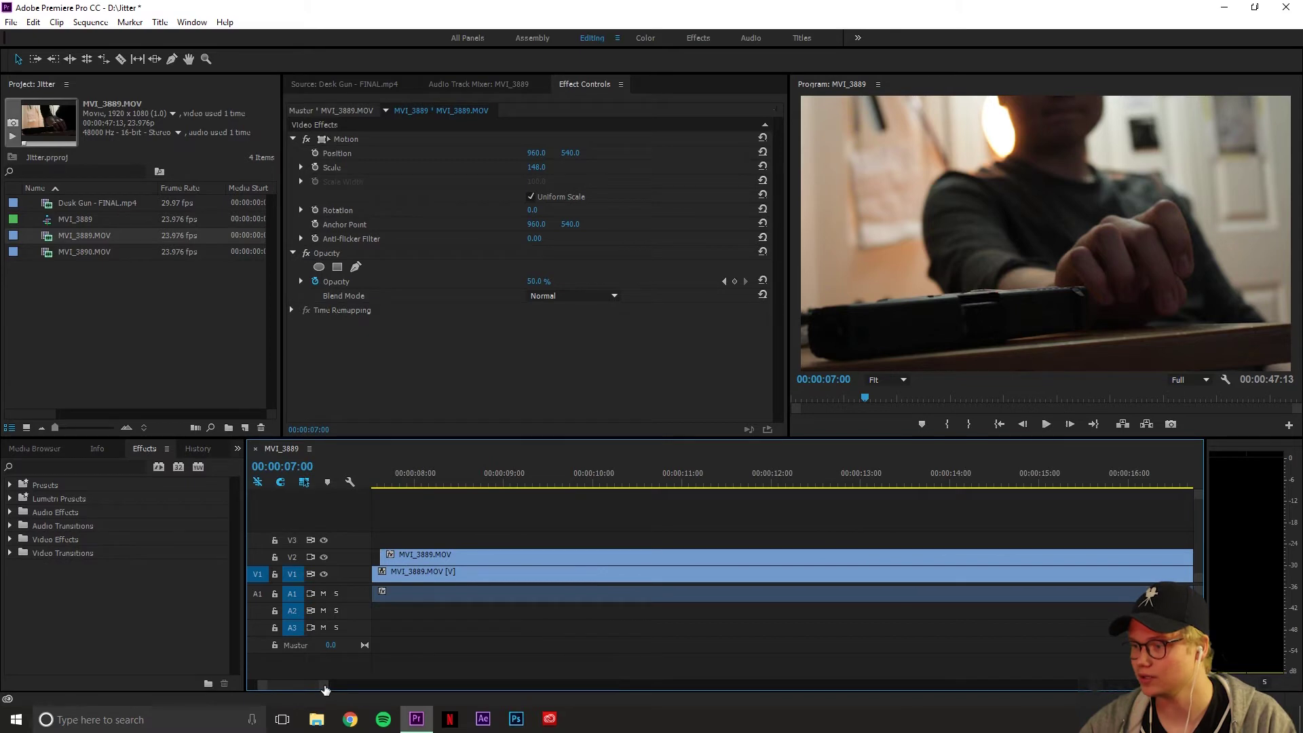
pyautogui.moveTo(325, 690); pyautogui.dragTo(523, 689)
pyautogui.click(528, 597)
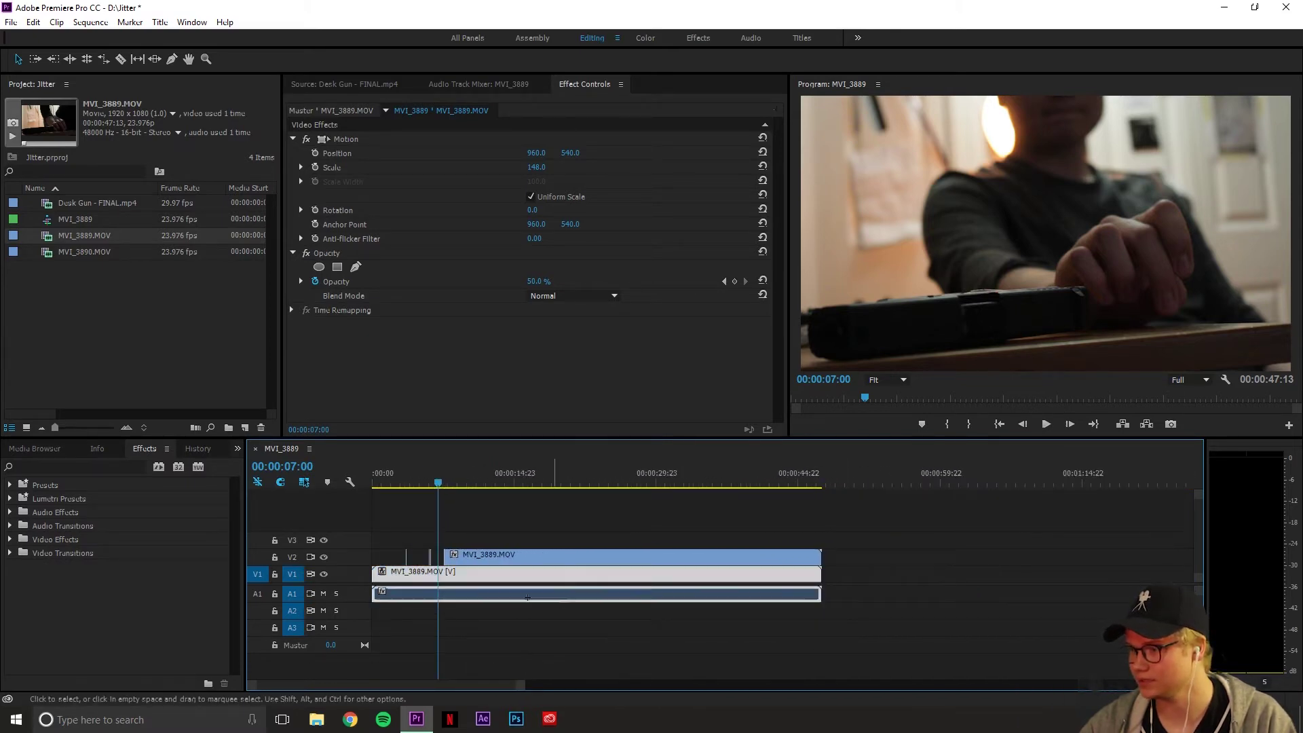
pyautogui.hotkey('ctrl', 'a')
pyautogui.press('Delete')
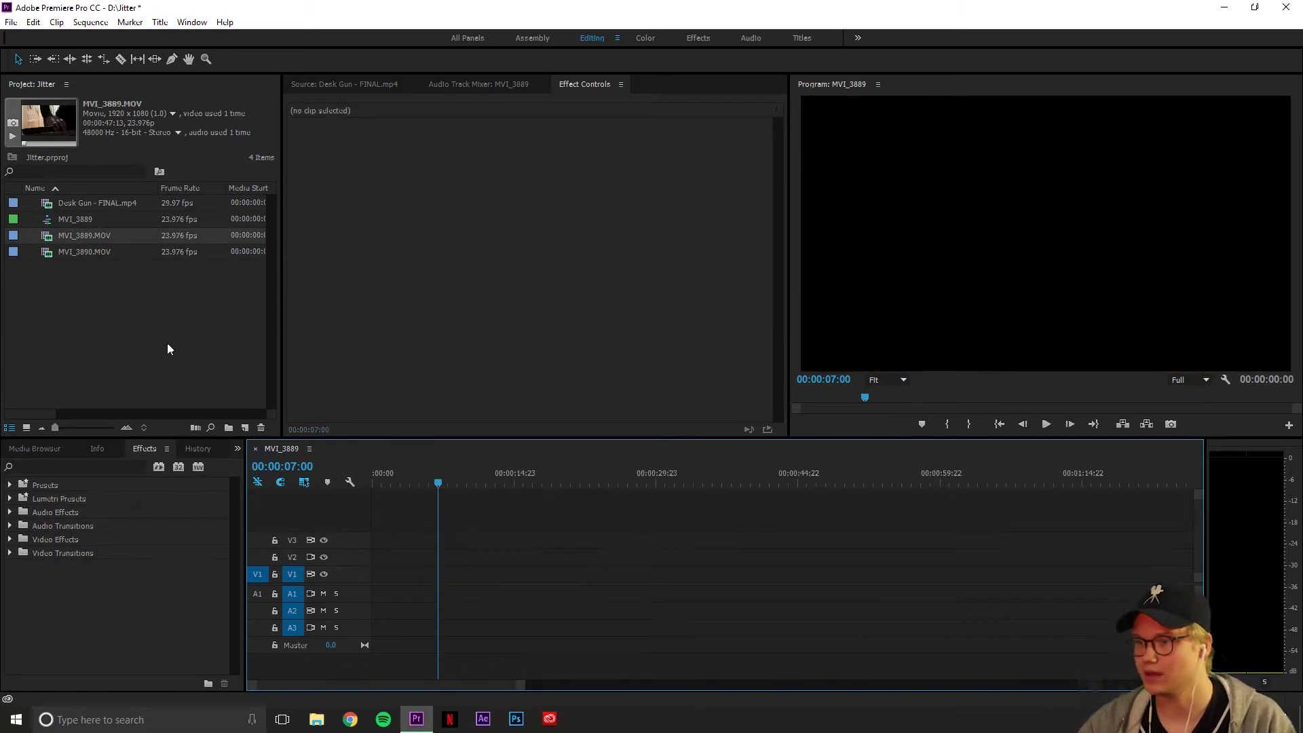
pyautogui.click(170, 349)
# Import Bleeding Shower - FINAL and MVI_3890, then scrub and play the Bleeding Shower source clip.
pyautogui.click(11, 22)
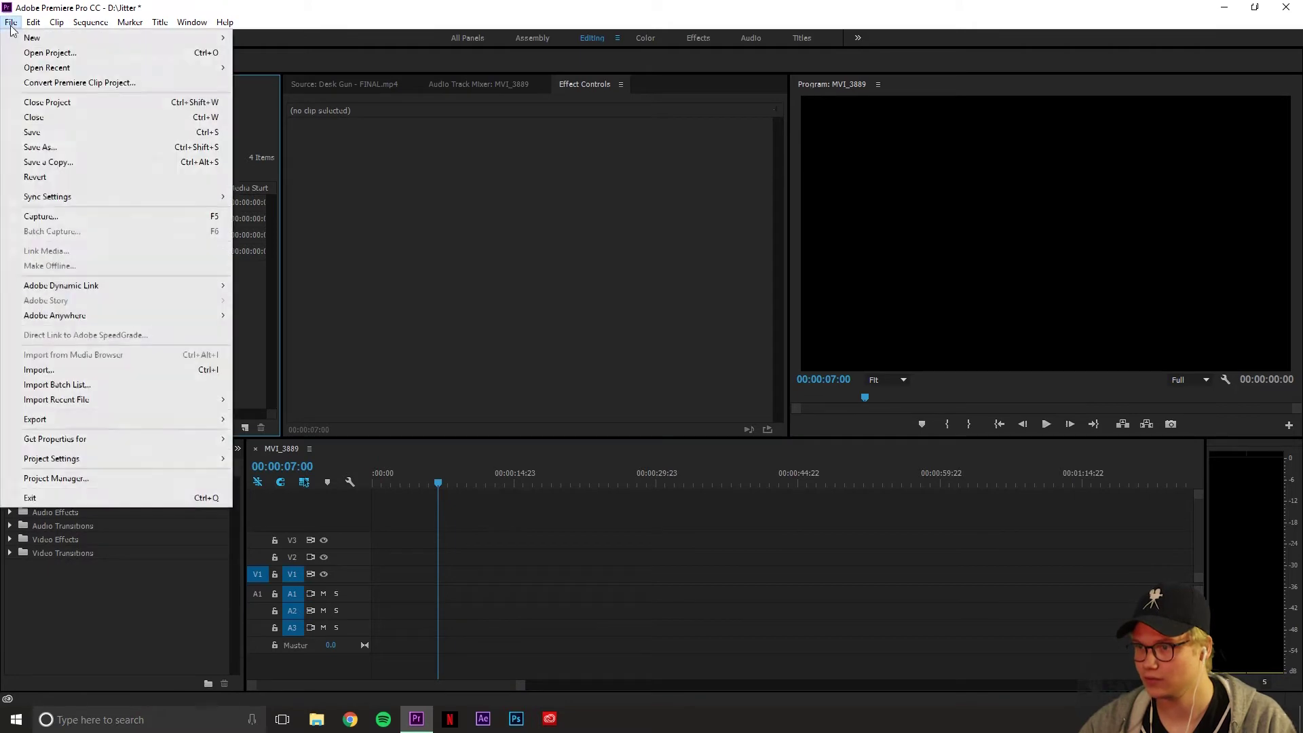
pyautogui.click(95, 367)
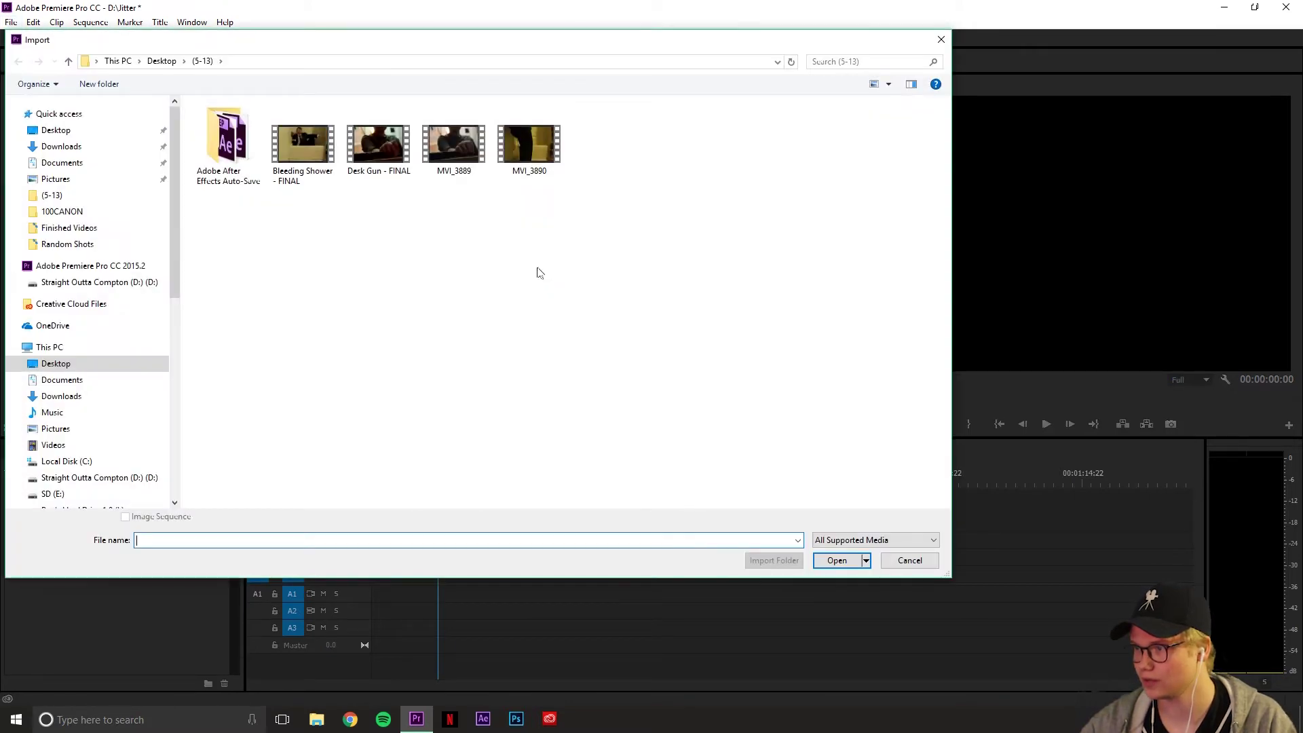
pyautogui.click(316, 170)
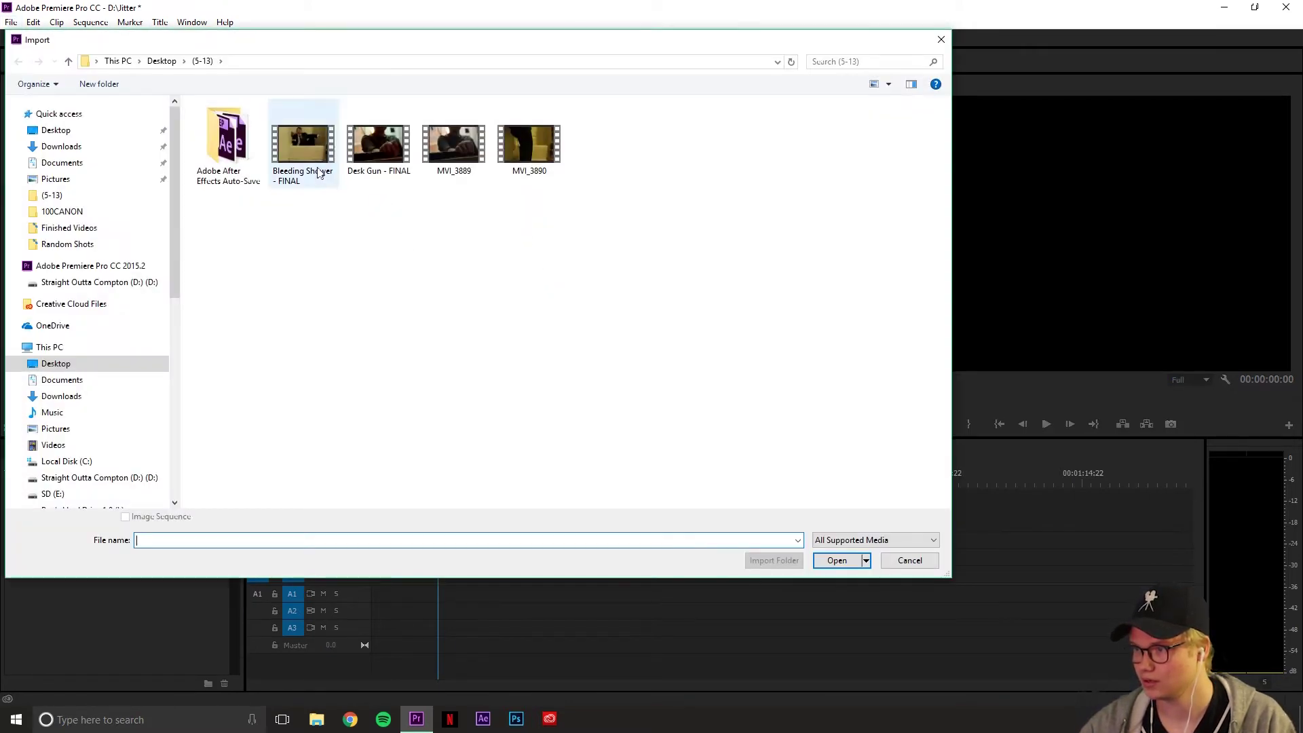
pyautogui.keyDown('ctrl'); pyautogui.click(529, 144); pyautogui.keyUp('ctrl')
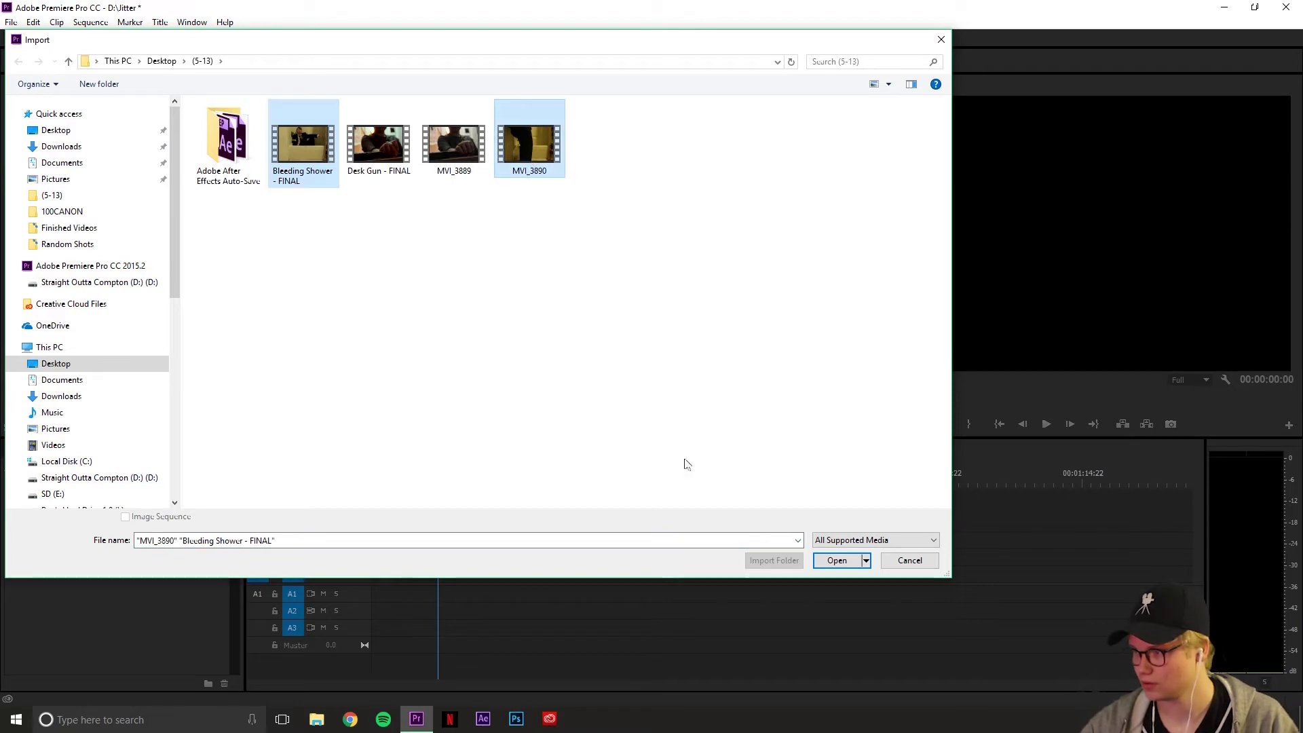
pyautogui.click(850, 560)
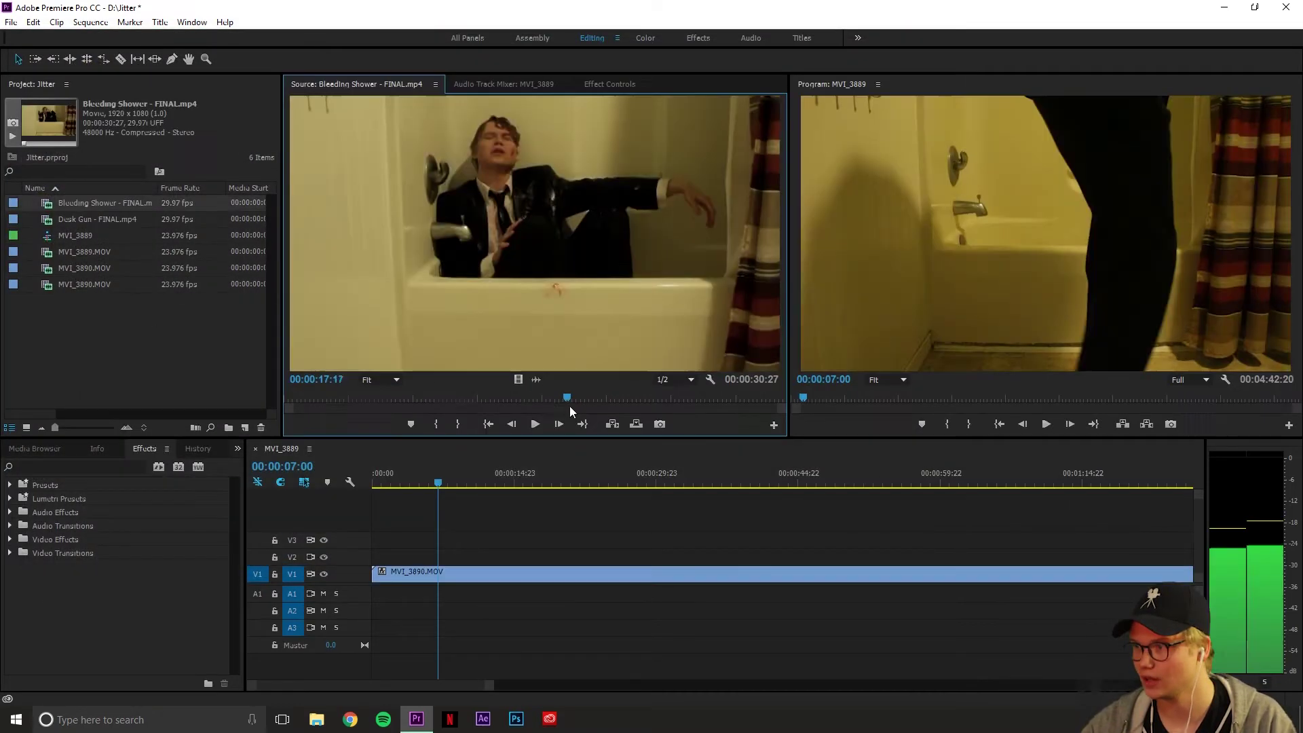
pyautogui.moveTo(569, 406); pyautogui.dragTo(312, 413)
pyautogui.press('space')
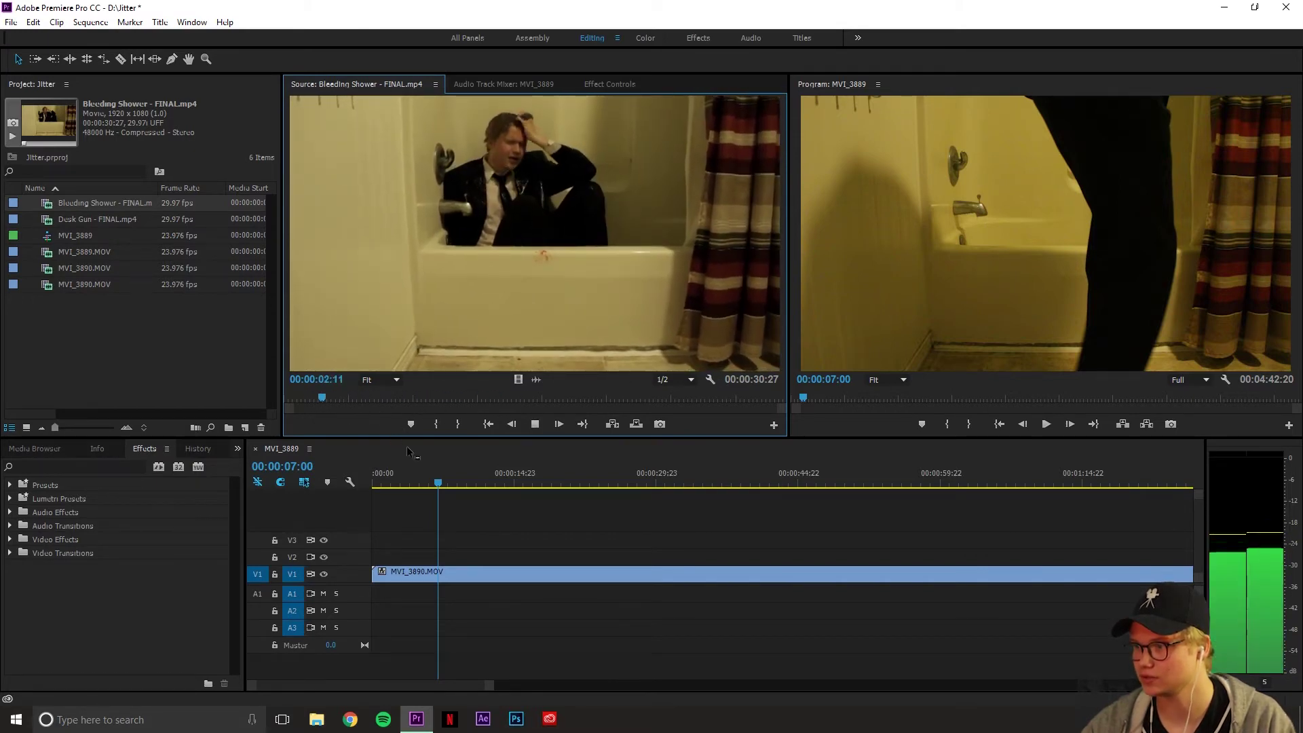
# Drop a copy of MVI_3890.MOV onto track V2 at about 3:18, then zoom the timeline out.
pyautogui.moveTo(426, 402); pyautogui.dragTo(426, 401)
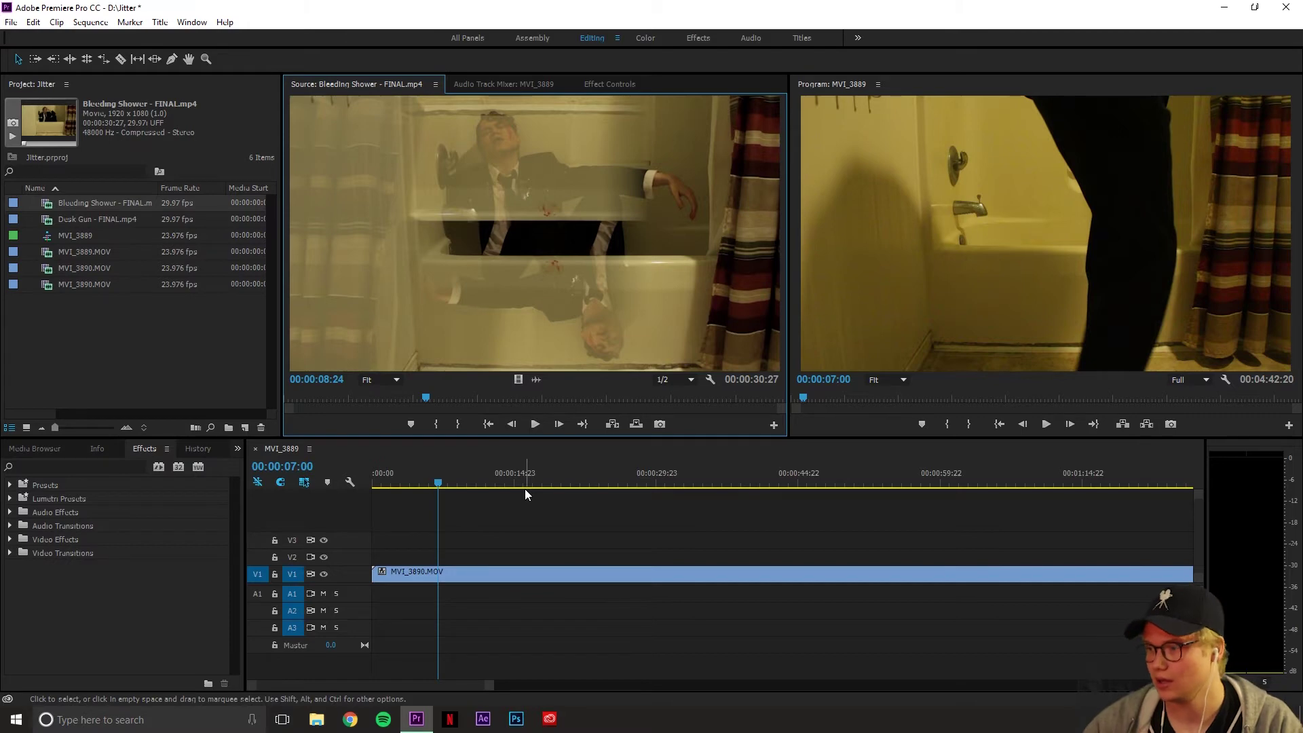
pyautogui.hscroll(3, 543, 543)
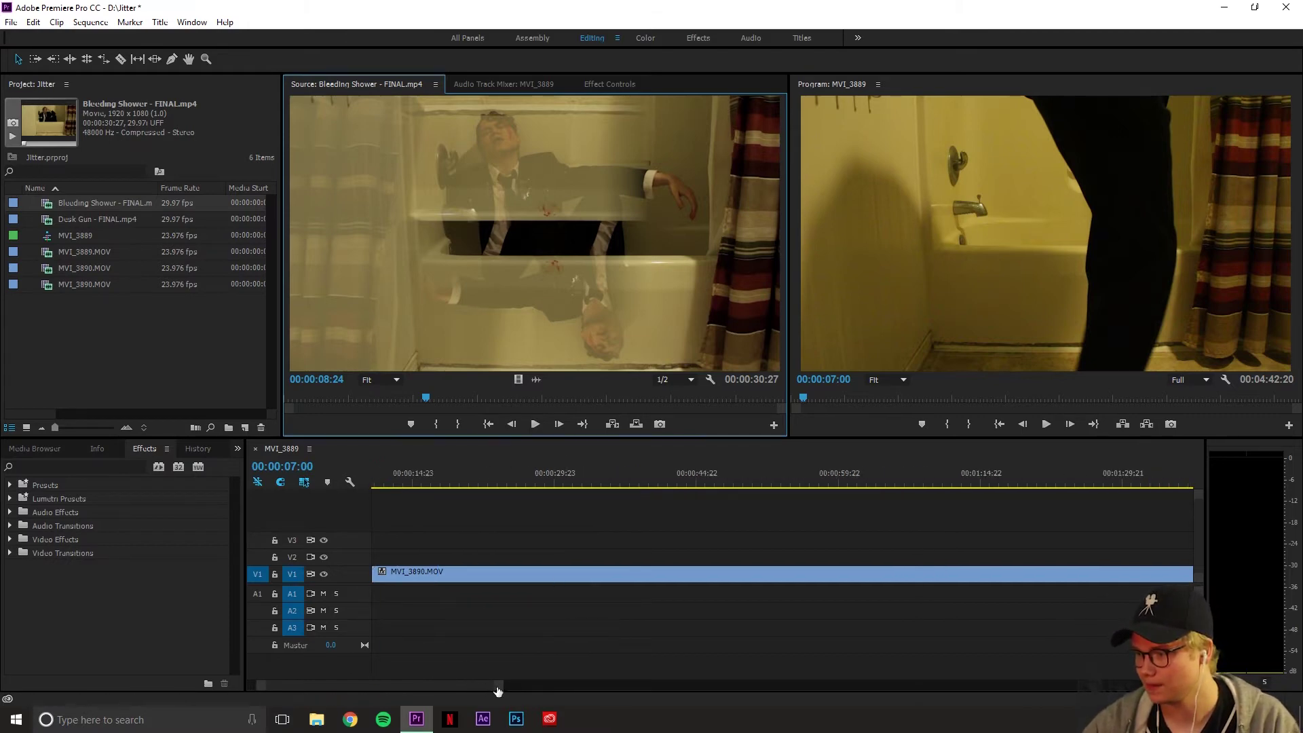
pyautogui.moveTo(498, 686); pyautogui.dragTo(611, 686)
pyautogui.moveTo(675, 482); pyautogui.dragTo(910, 494)
pyautogui.hscroll(6, 876, 529)
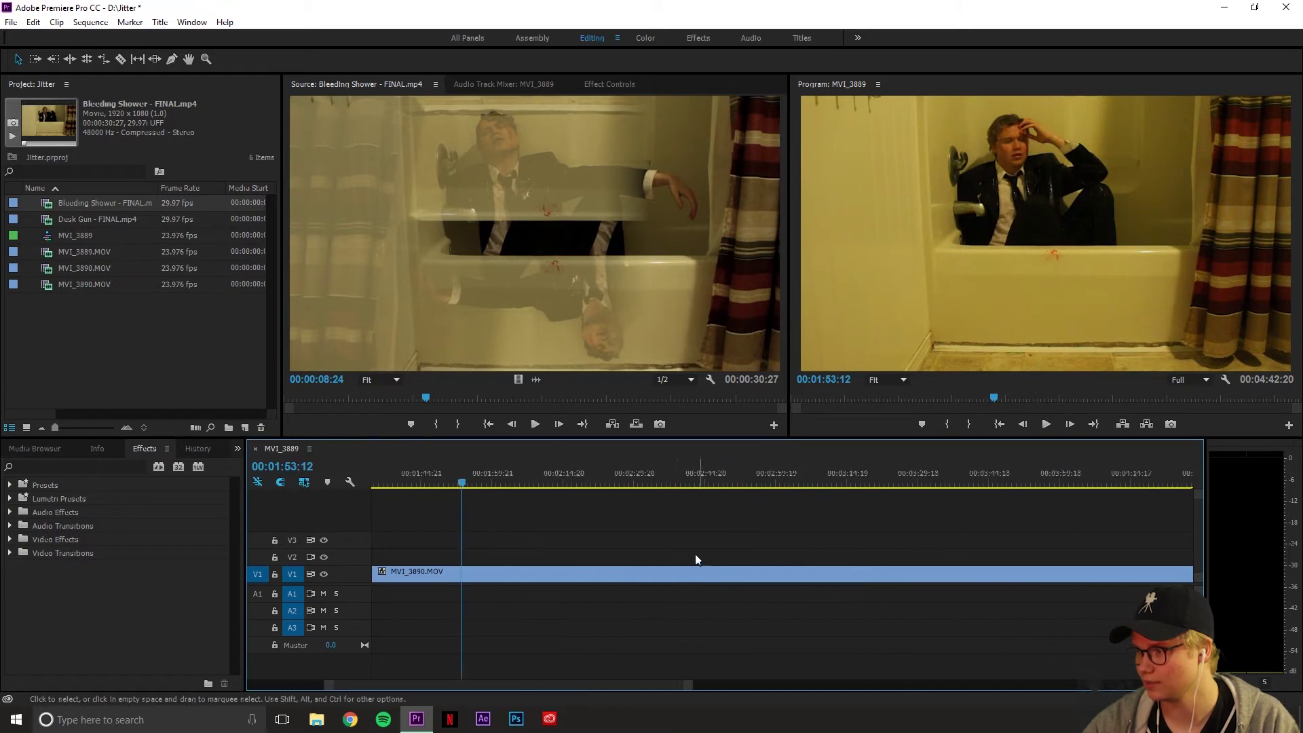
pyautogui.moveTo(566, 482); pyautogui.dragTo(725, 475)
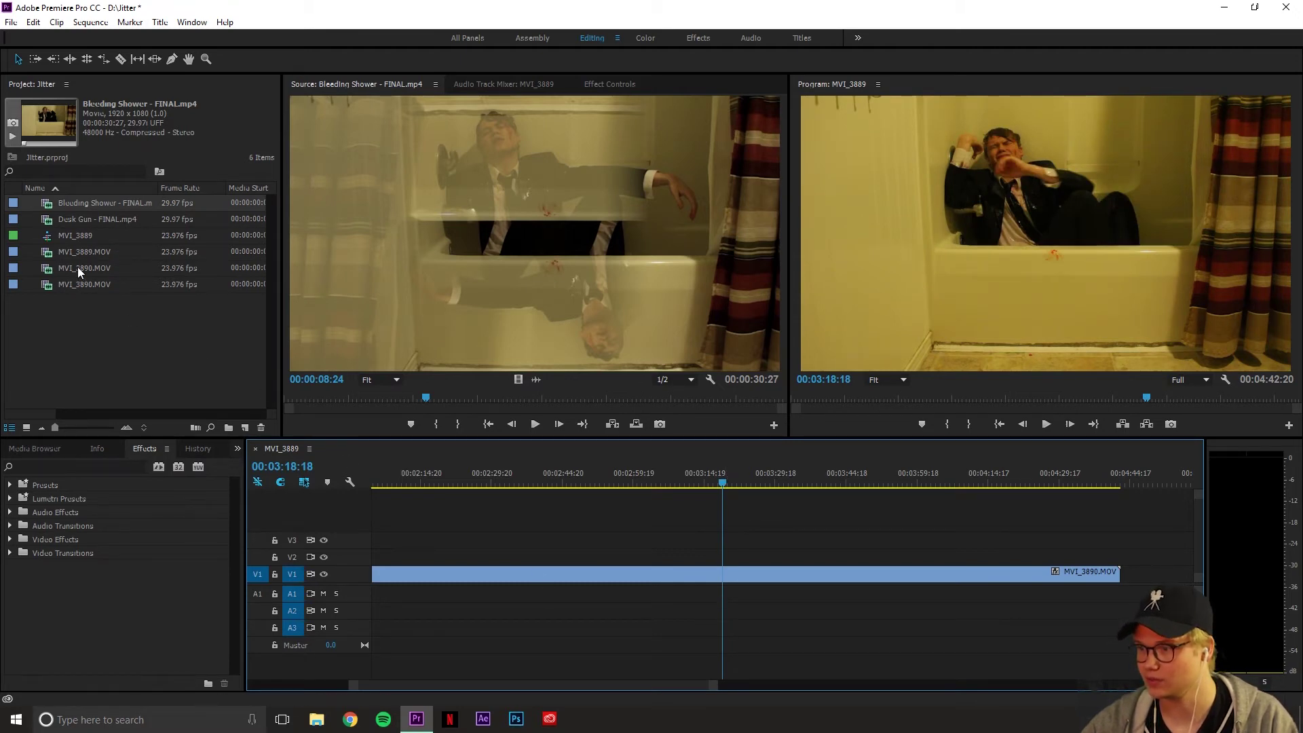
pyautogui.moveTo(78, 267); pyautogui.dragTo(391, 557)
pyautogui.moveTo(345, 687); pyautogui.dragTo(258, 687)
pyautogui.moveTo(653, 557); pyautogui.dragTo(724, 555)
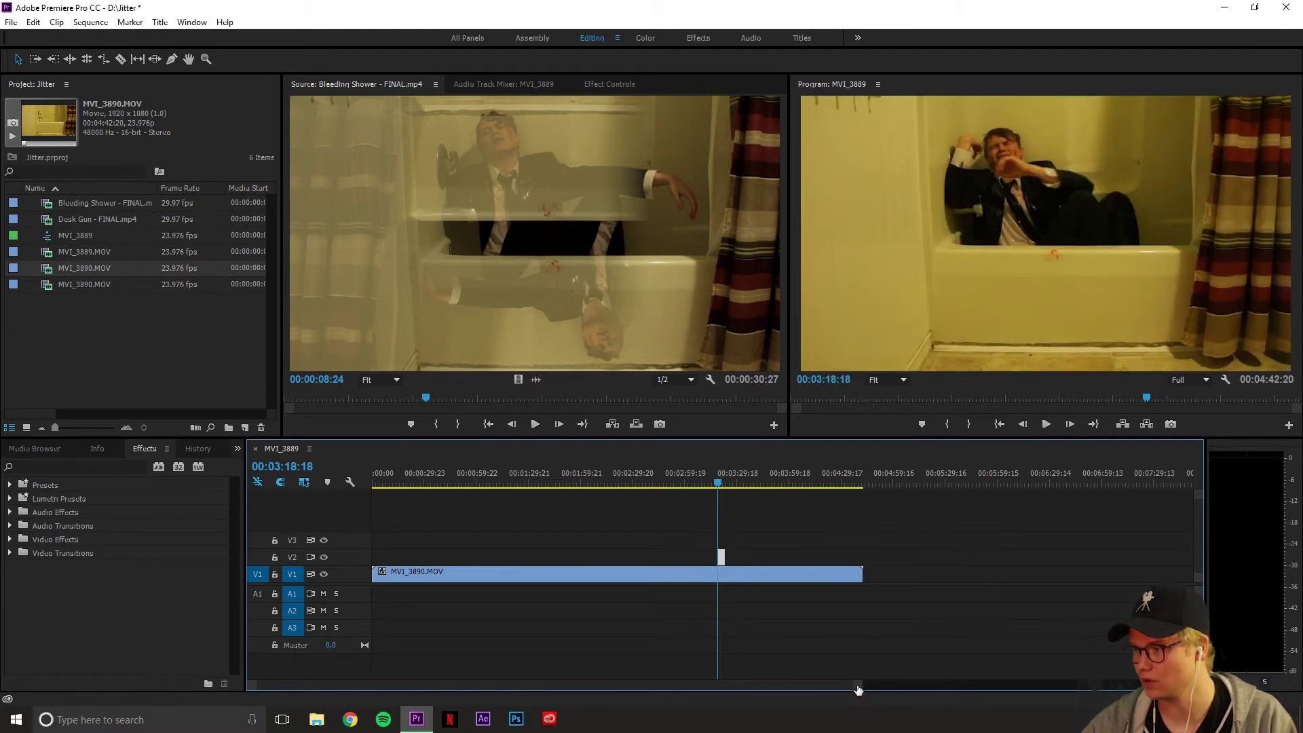
pyautogui.moveTo(859, 690); pyautogui.dragTo(511, 690)
# Trim the V2 MVI_3890.MOV copy down to a brief flash and select it.
pyautogui.scroll(-2, 867, 646)
pyautogui.moveTo(843, 556); pyautogui.dragTo(699, 555)
pyautogui.click(669, 481)
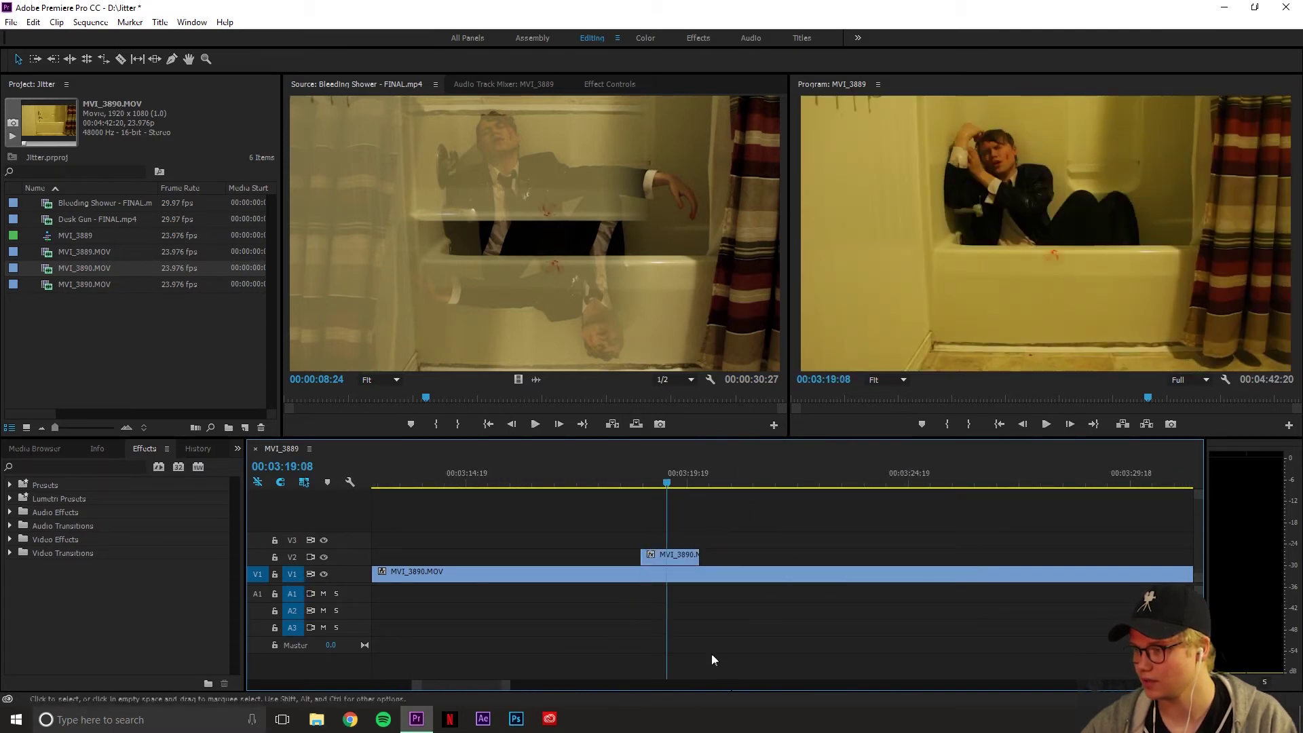
pyautogui.click(678, 562)
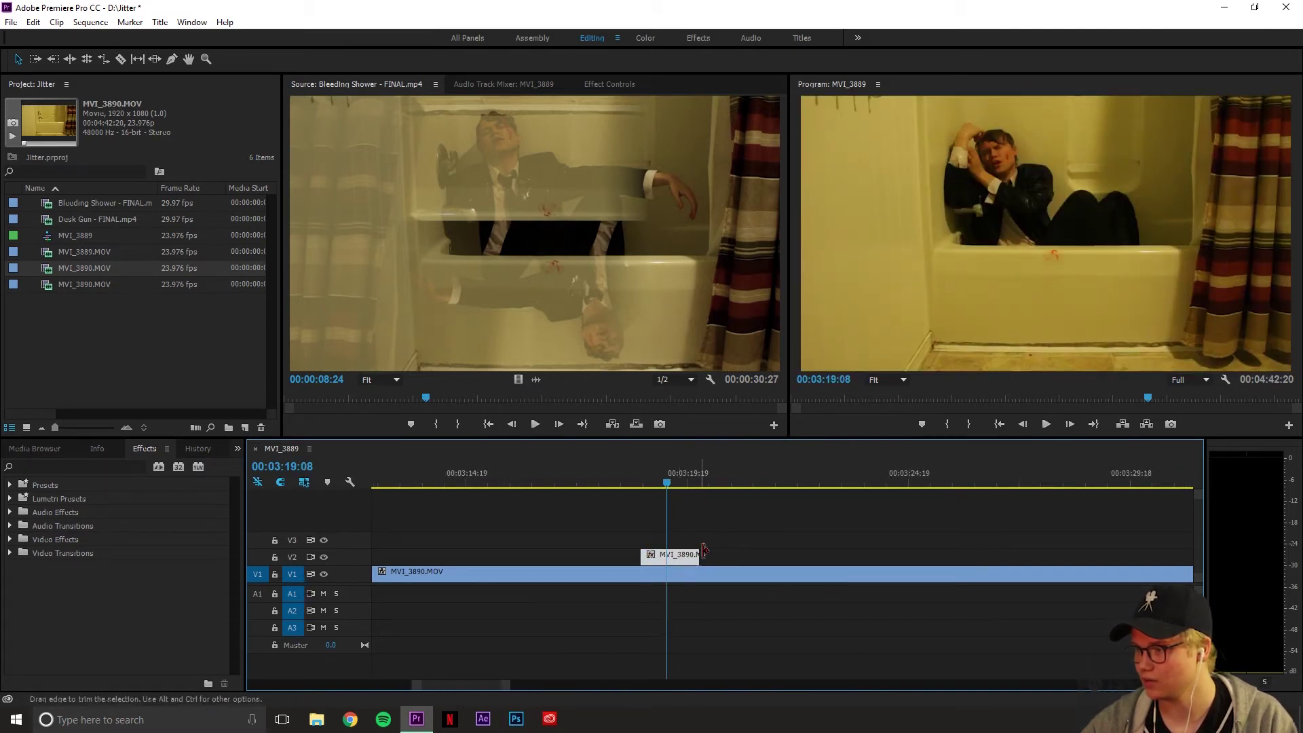
# In Effect Controls, scale the V2 flash up to 121.
pyautogui.click(610, 84)
pyautogui.click(291, 139)
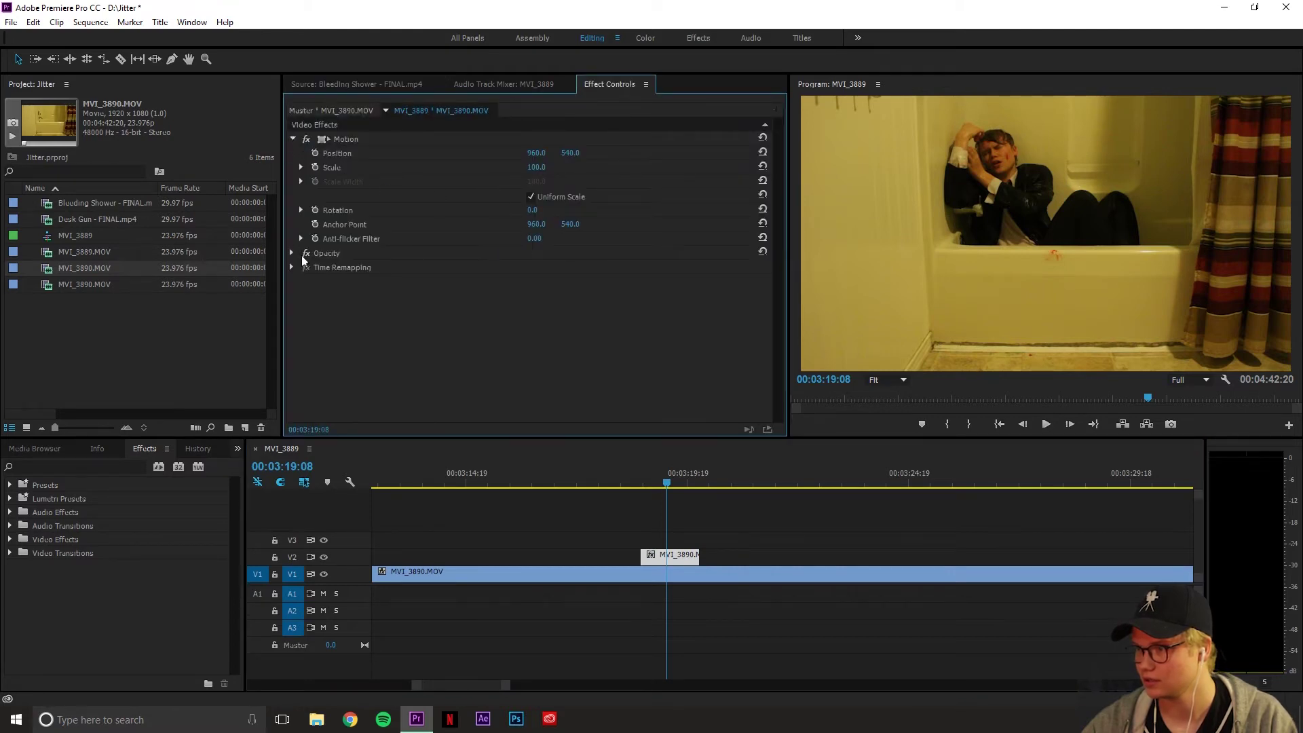
pyautogui.click(292, 254)
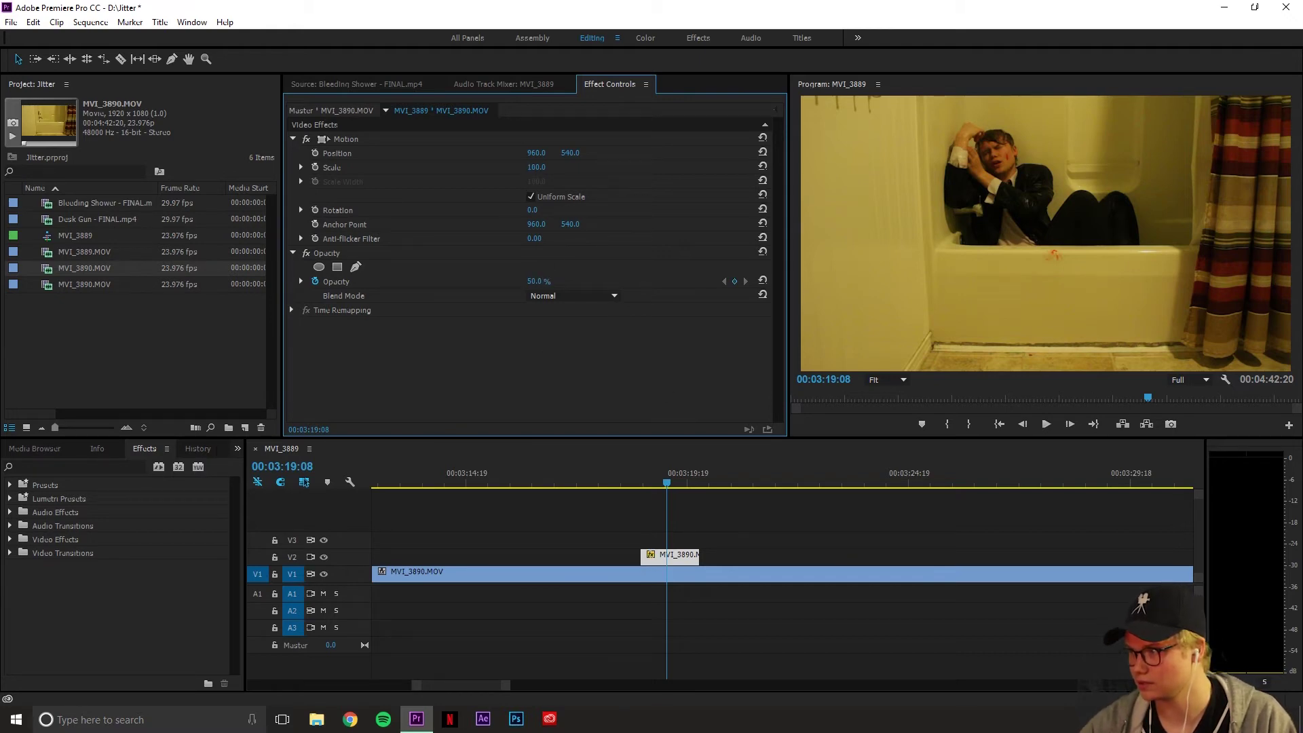
pyautogui.moveTo(537, 167); pyautogui.dragTo(564, 167)
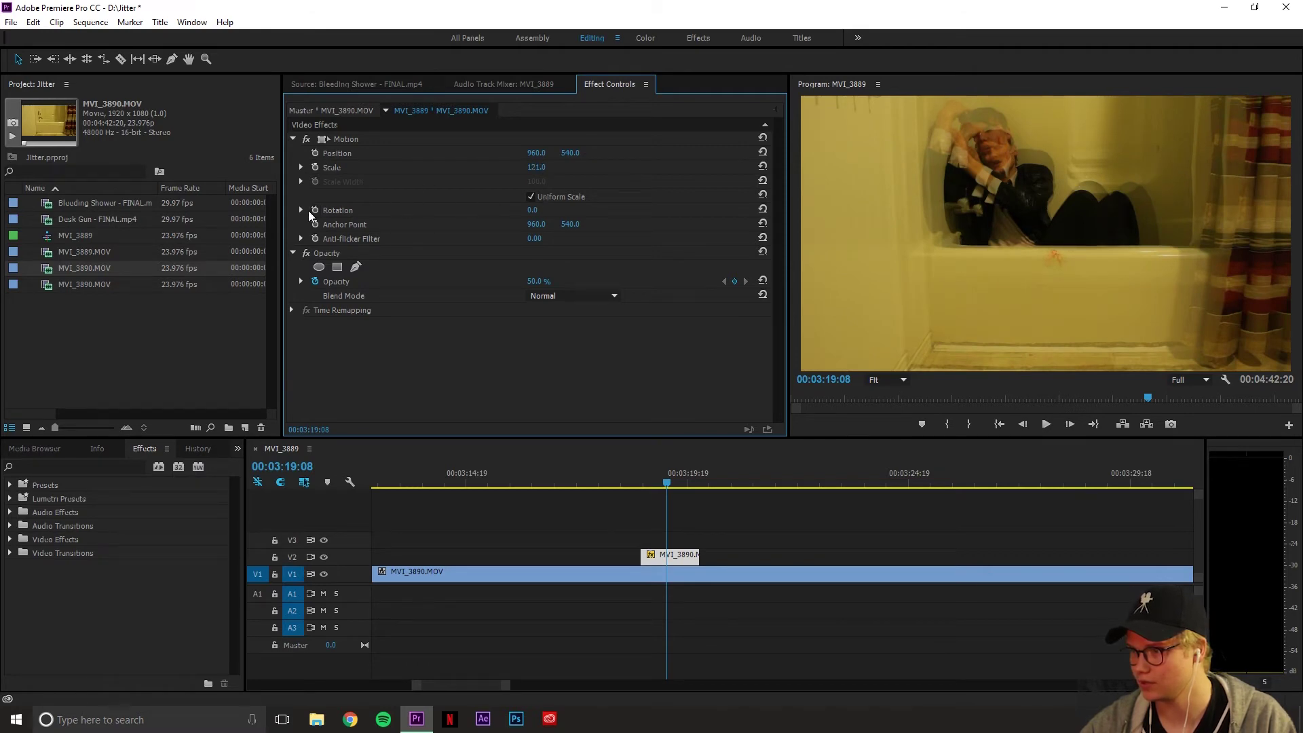
# Rotate the V2 MVI_3890.MOV sliver to 180° and compare against the Bleeding Shower source clip.
pyautogui.click(303, 211)
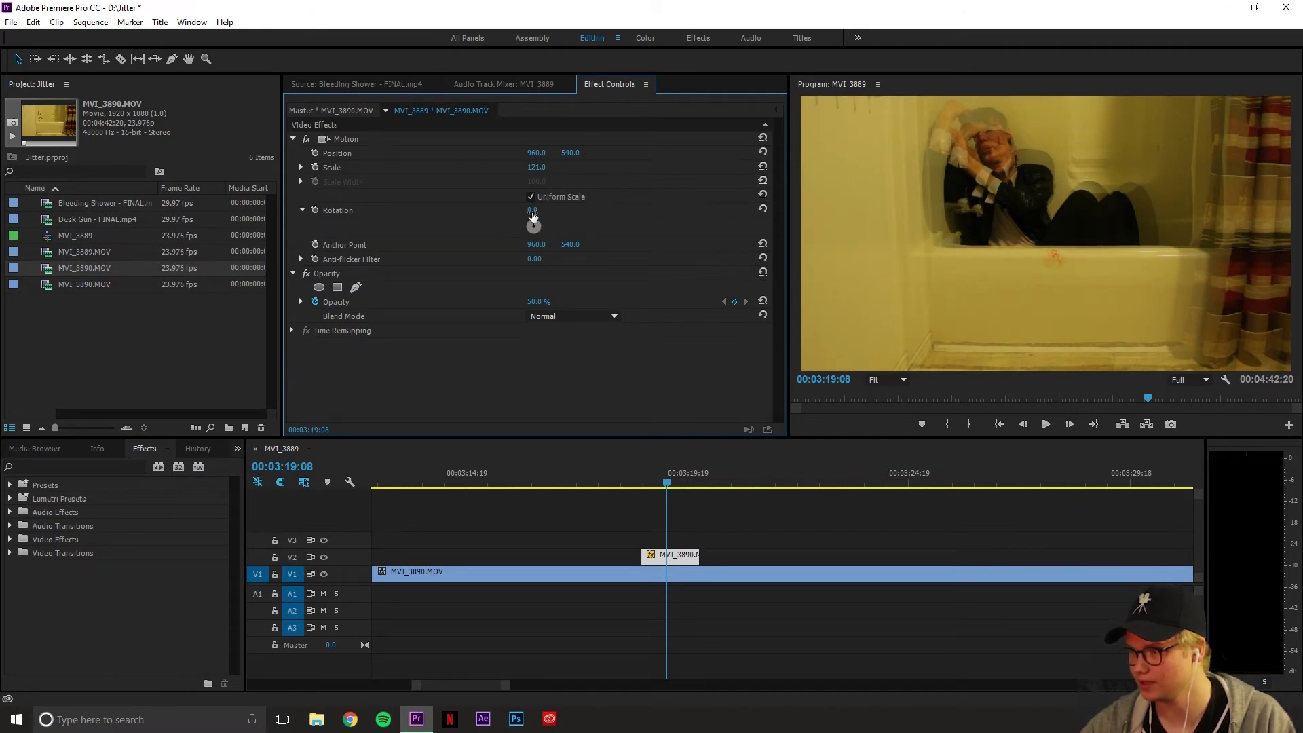
pyautogui.moveTo(533, 215); pyautogui.dragTo(655, 214)
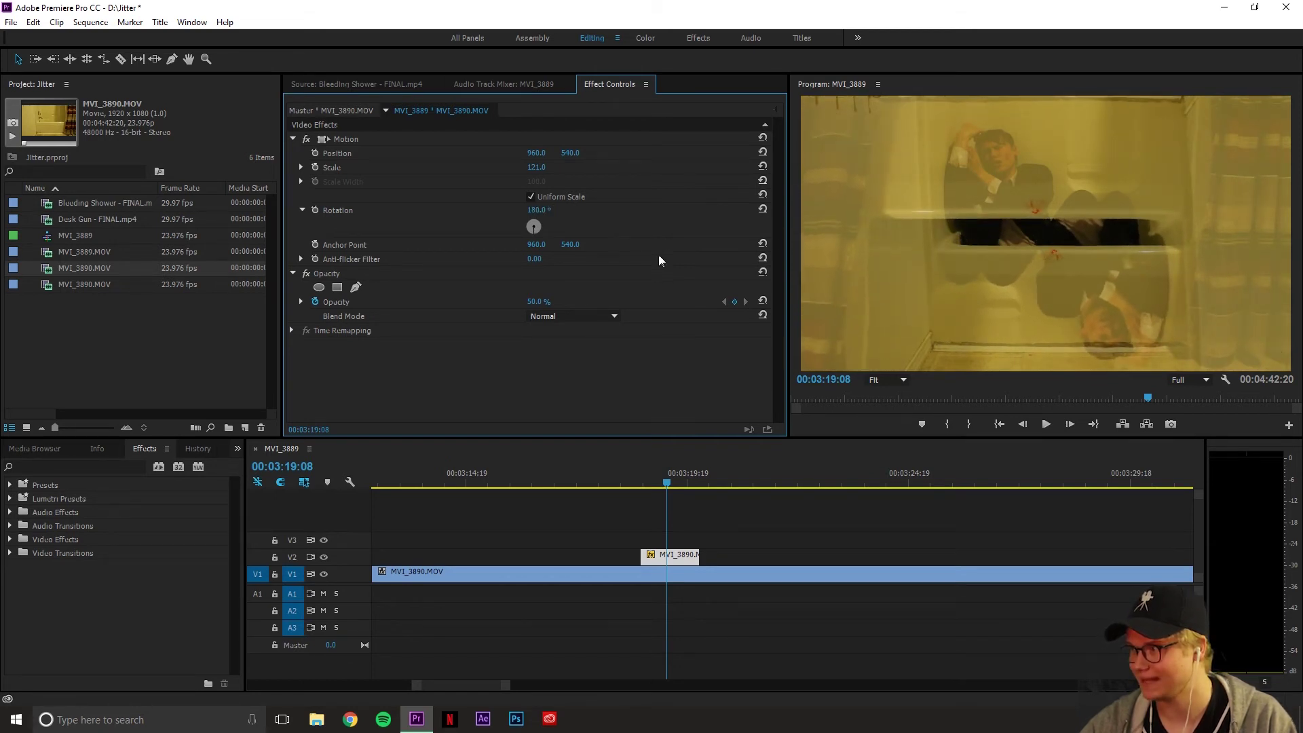
pyautogui.click(345, 86)
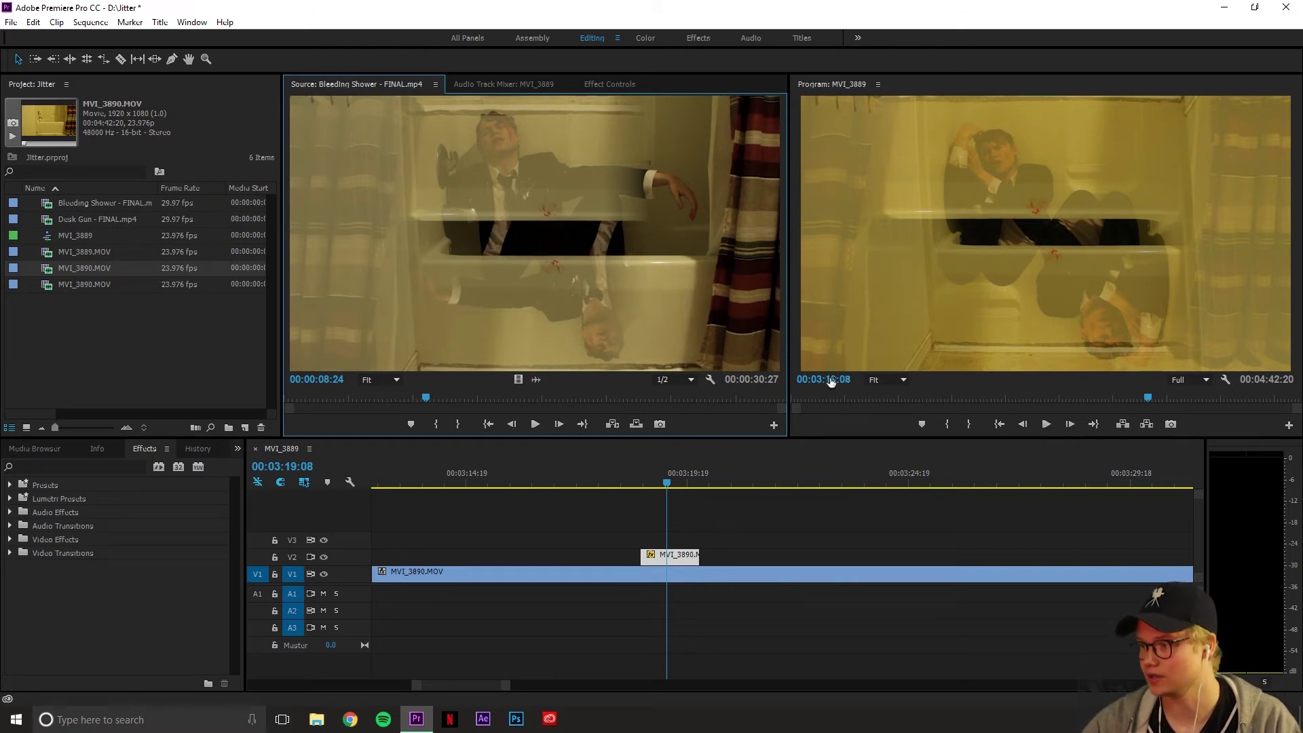
pyautogui.click(667, 485)
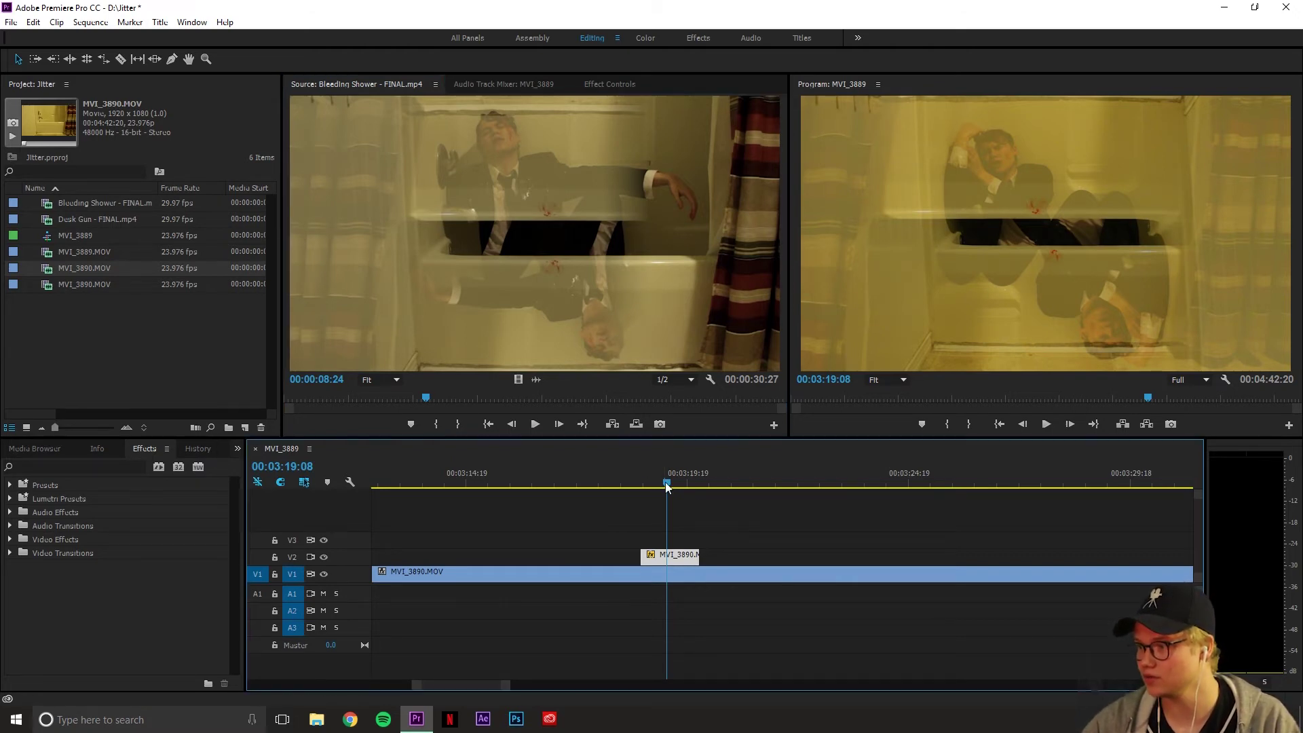
pyautogui.click(606, 85)
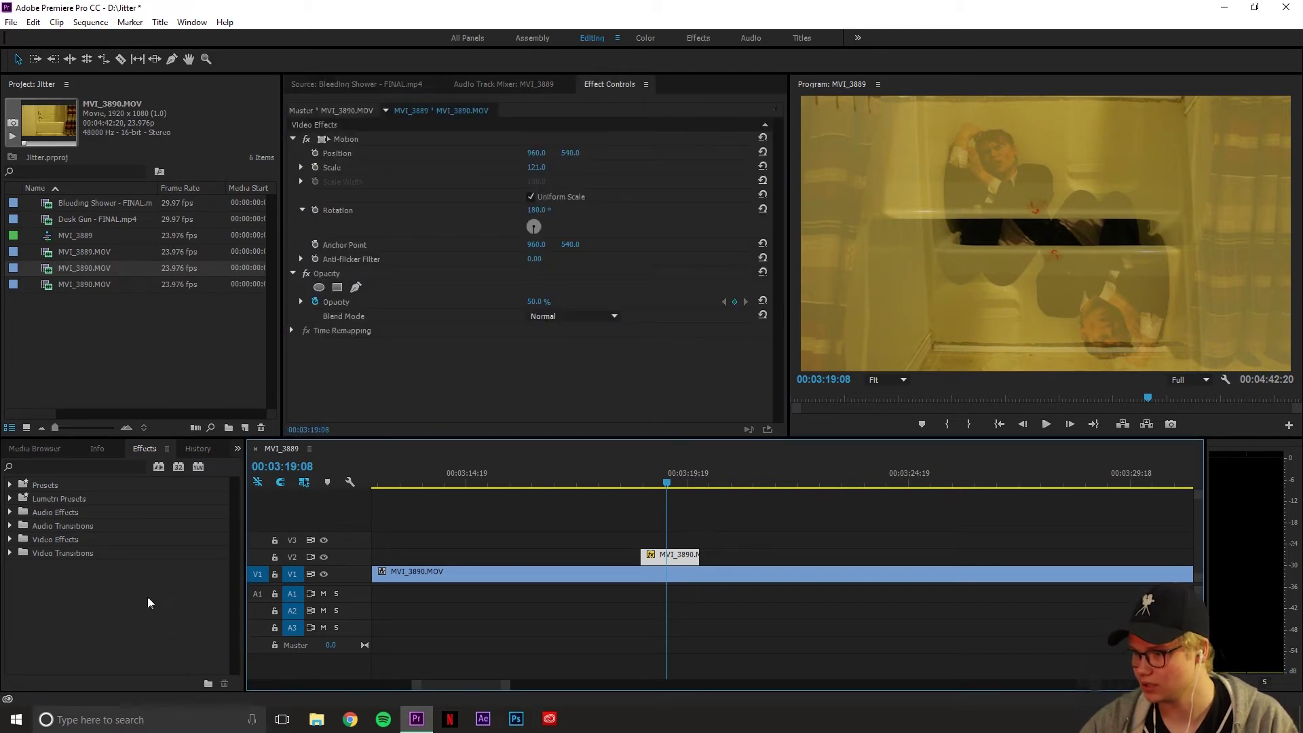
# Find the Crop effect and apply it to the V2 overlay clip.
pyautogui.click(75, 467)
pyautogui.write('crop')
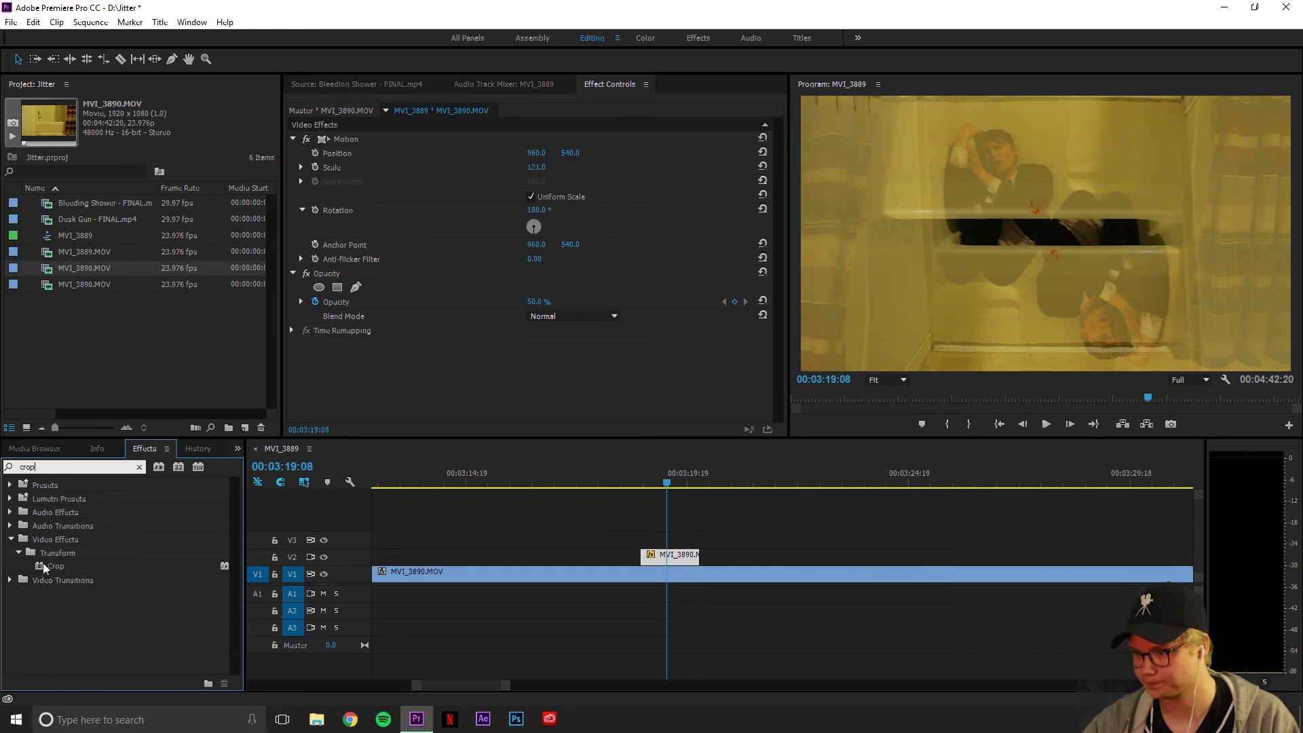
pyautogui.moveTo(44, 569); pyautogui.dragTo(672, 555)
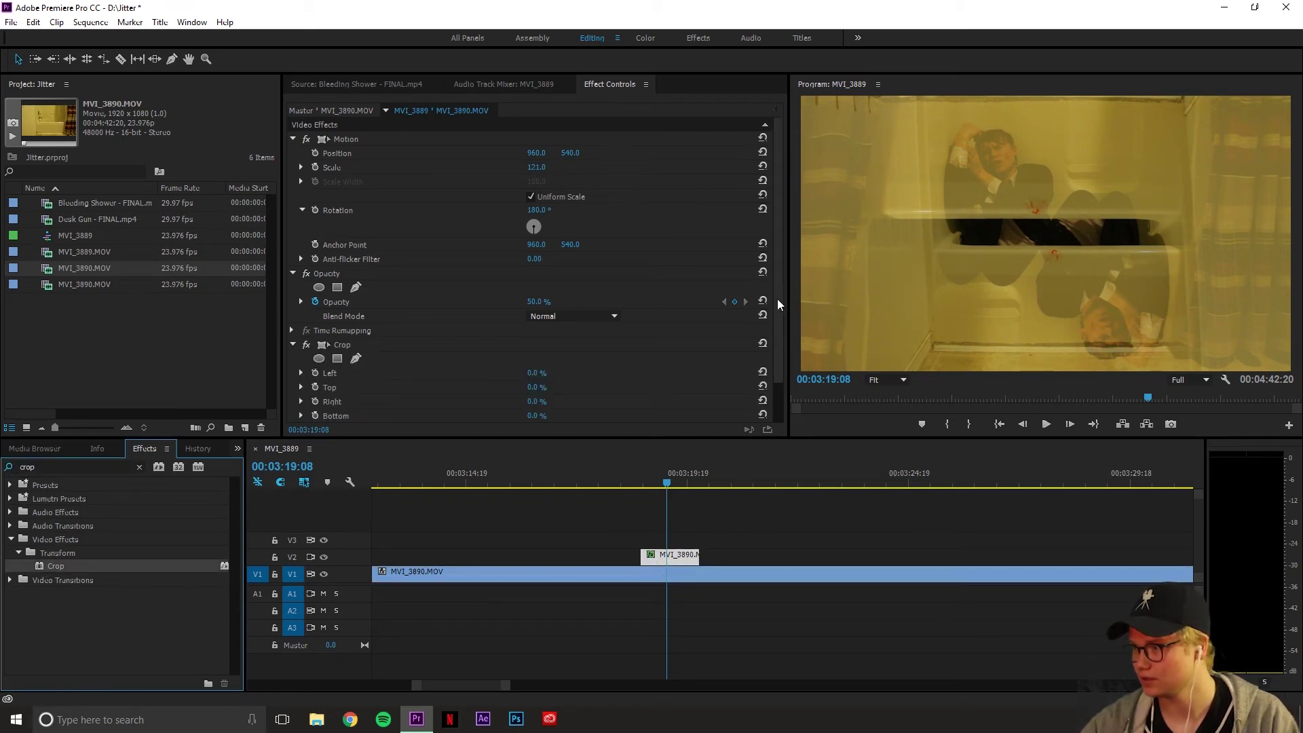
pyautogui.scroll(-2, 779, 367)
# Crop the overlay 32% left and 31% right with edge feather about 131, then preview.
pyautogui.moveTo(536, 328); pyautogui.dragTo(569, 328)
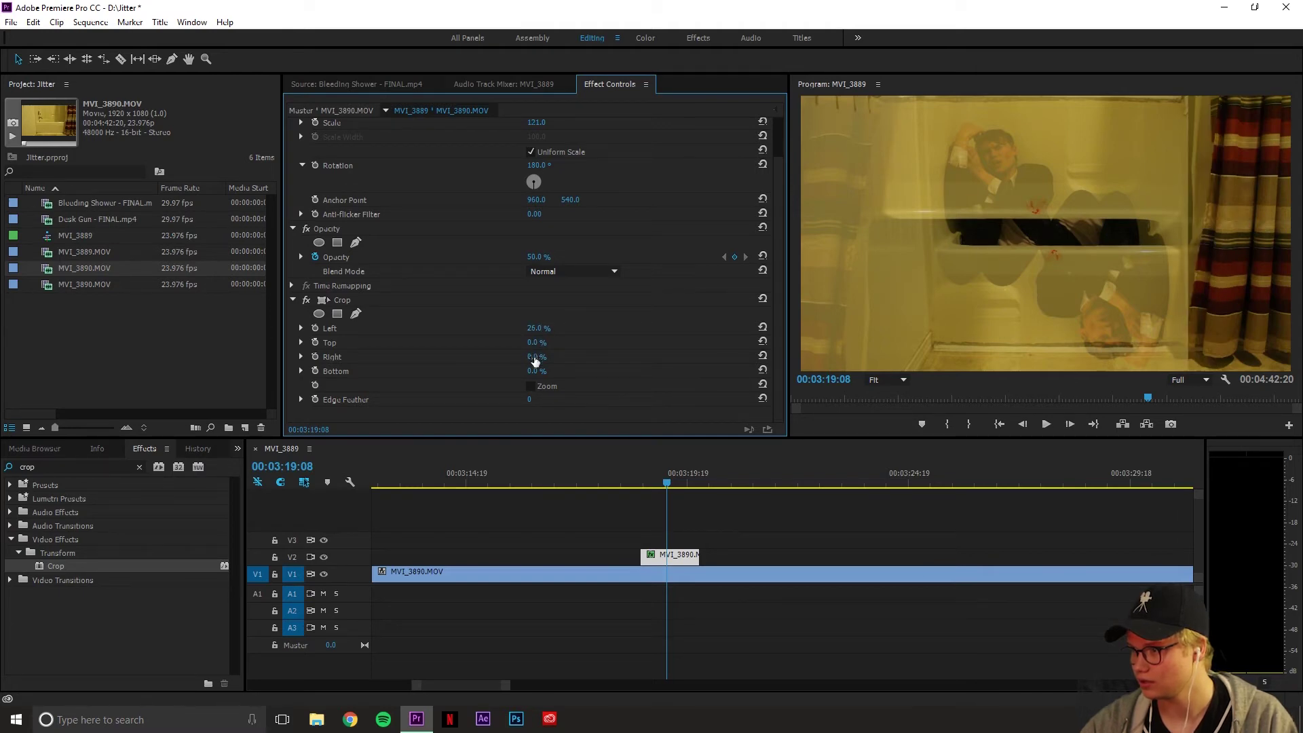
pyautogui.moveTo(535, 358); pyautogui.dragTo(576, 358)
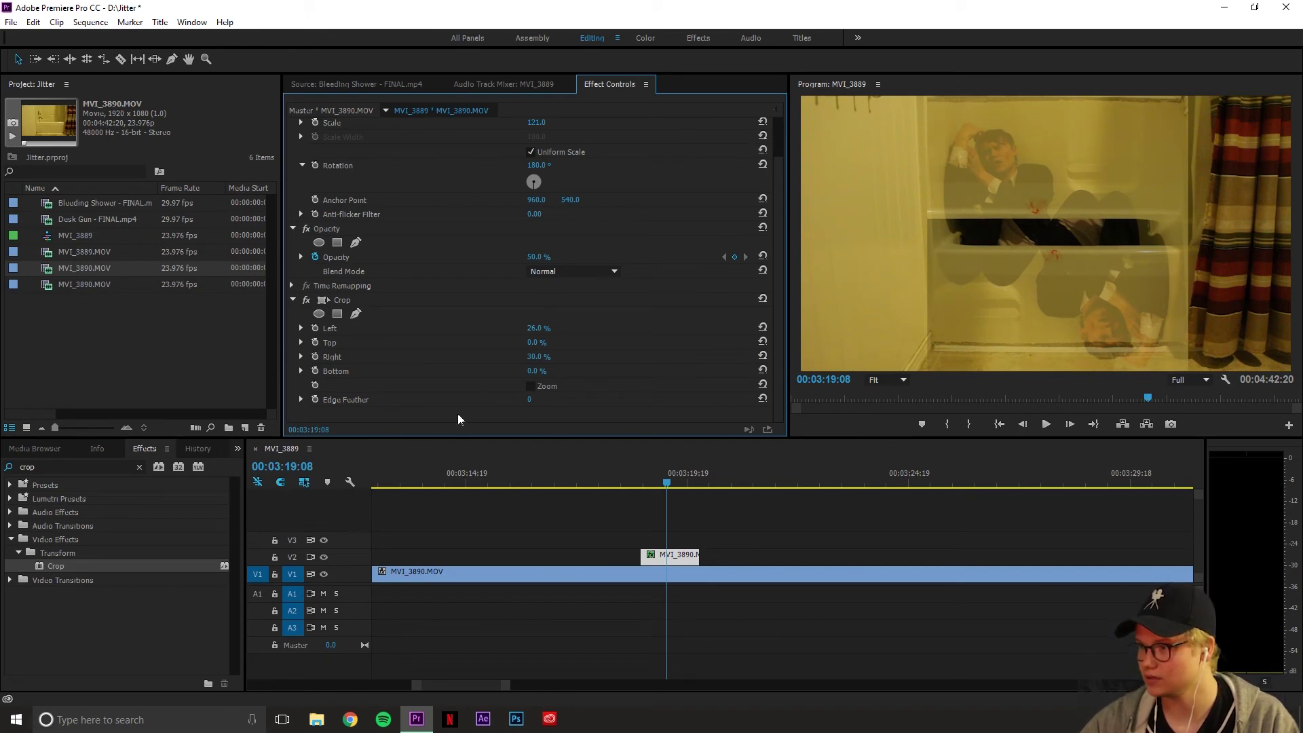
pyautogui.moveTo(529, 403); pyautogui.dragTo(572, 403)
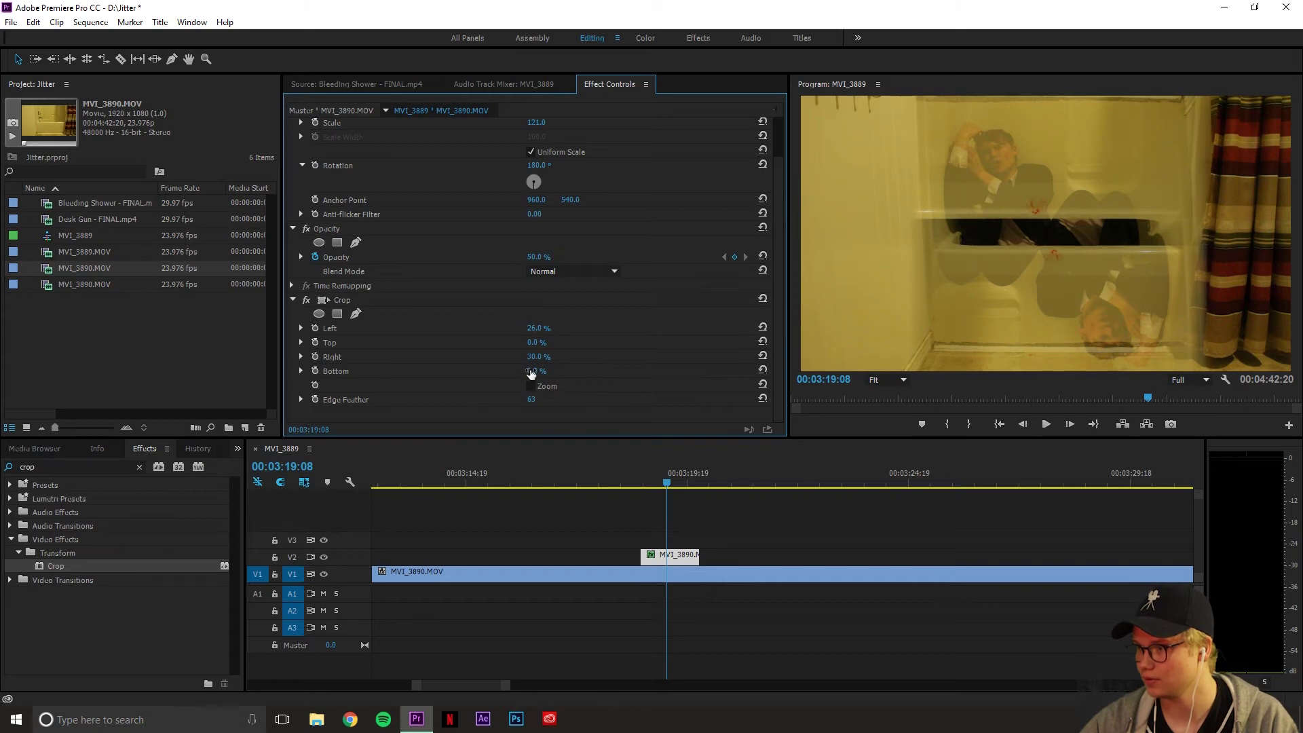
pyautogui.moveTo(532, 360); pyautogui.dragTo(553, 330)
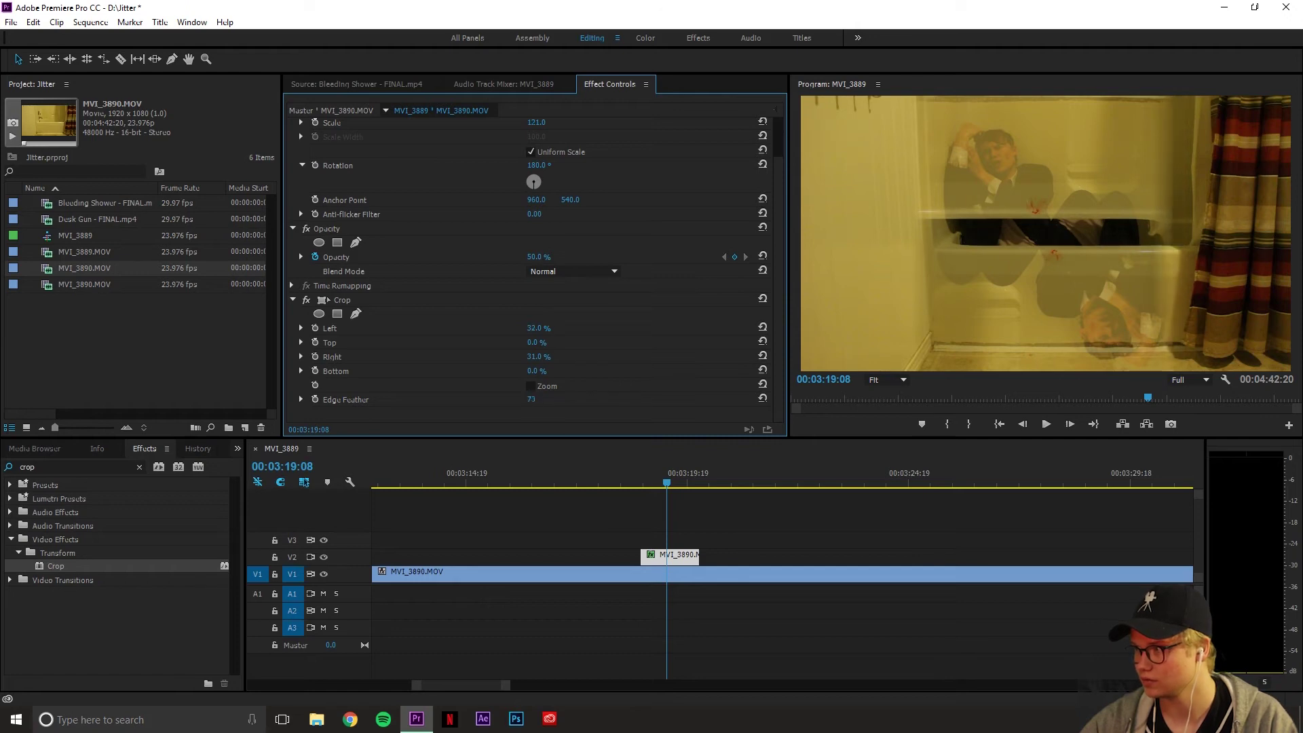
pyautogui.moveTo(533, 400); pyautogui.dragTo(572, 399)
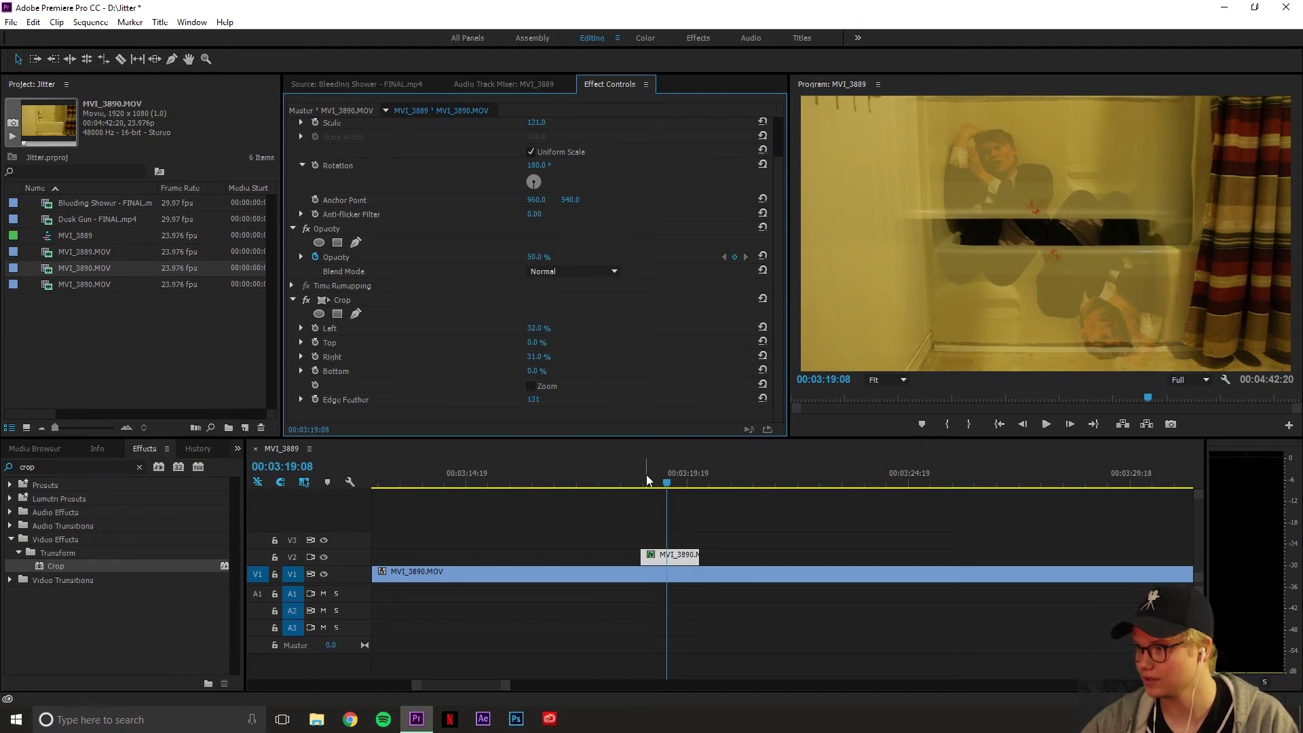
pyautogui.moveTo(598, 489); pyautogui.dragTo(631, 488)
# Shorten the V2 overlay's out point and play back the trimmed jitter section.
pyautogui.click(691, 537)
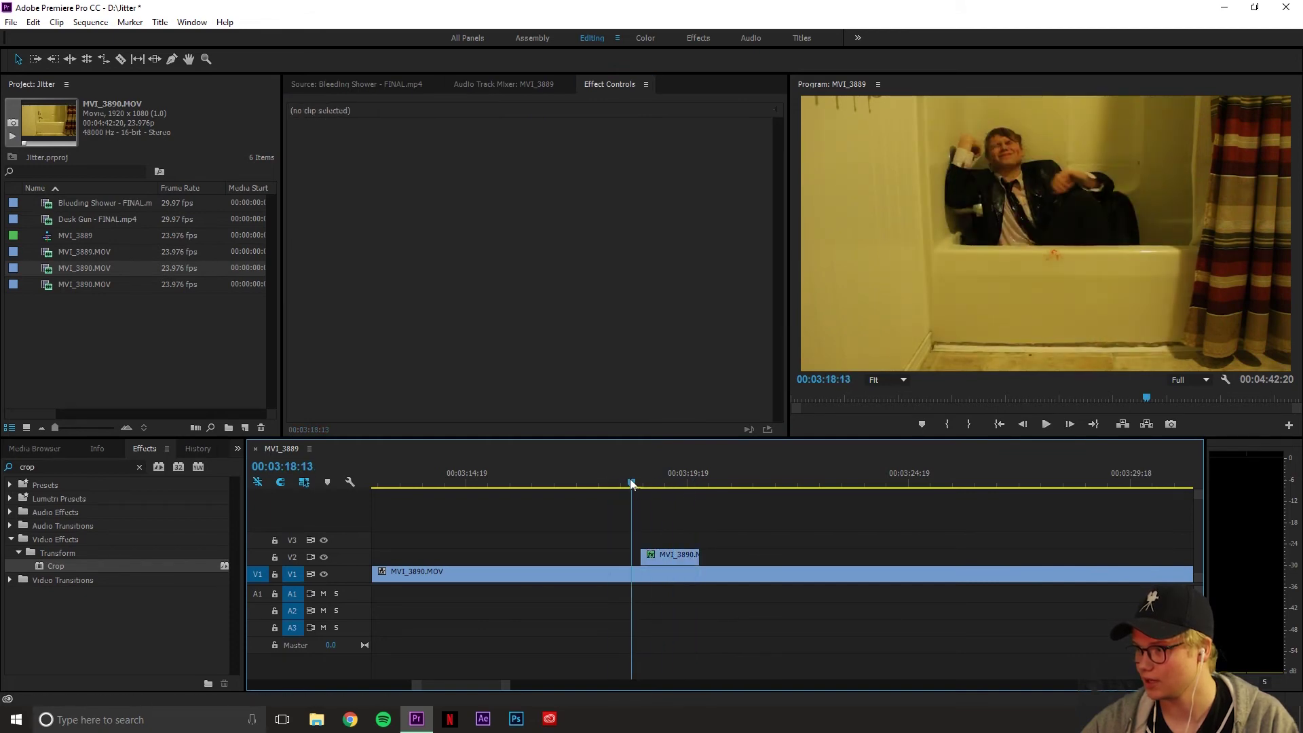
pyautogui.press('space')
pyautogui.press('space')
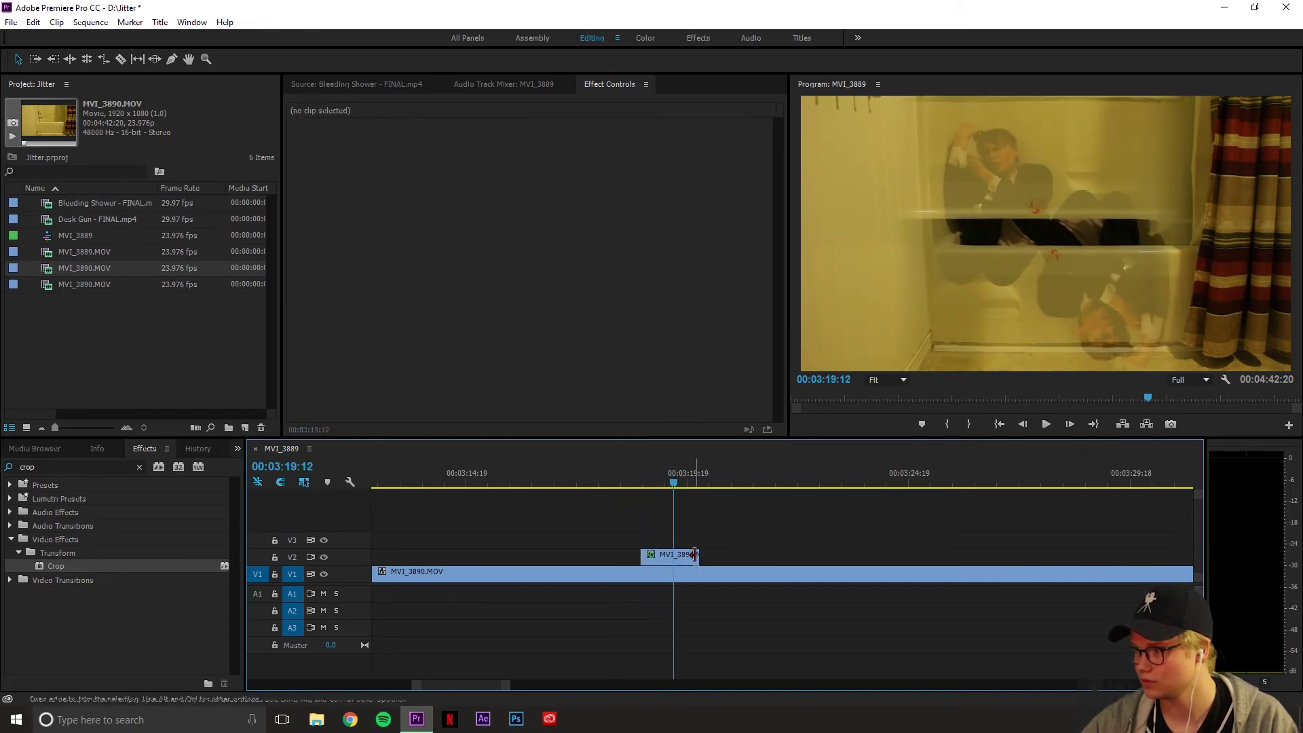
pyautogui.moveTo(695, 554); pyautogui.dragTo(674, 555)
pyautogui.moveTo(588, 484); pyautogui.dragTo(581, 483)
pyautogui.press('space')
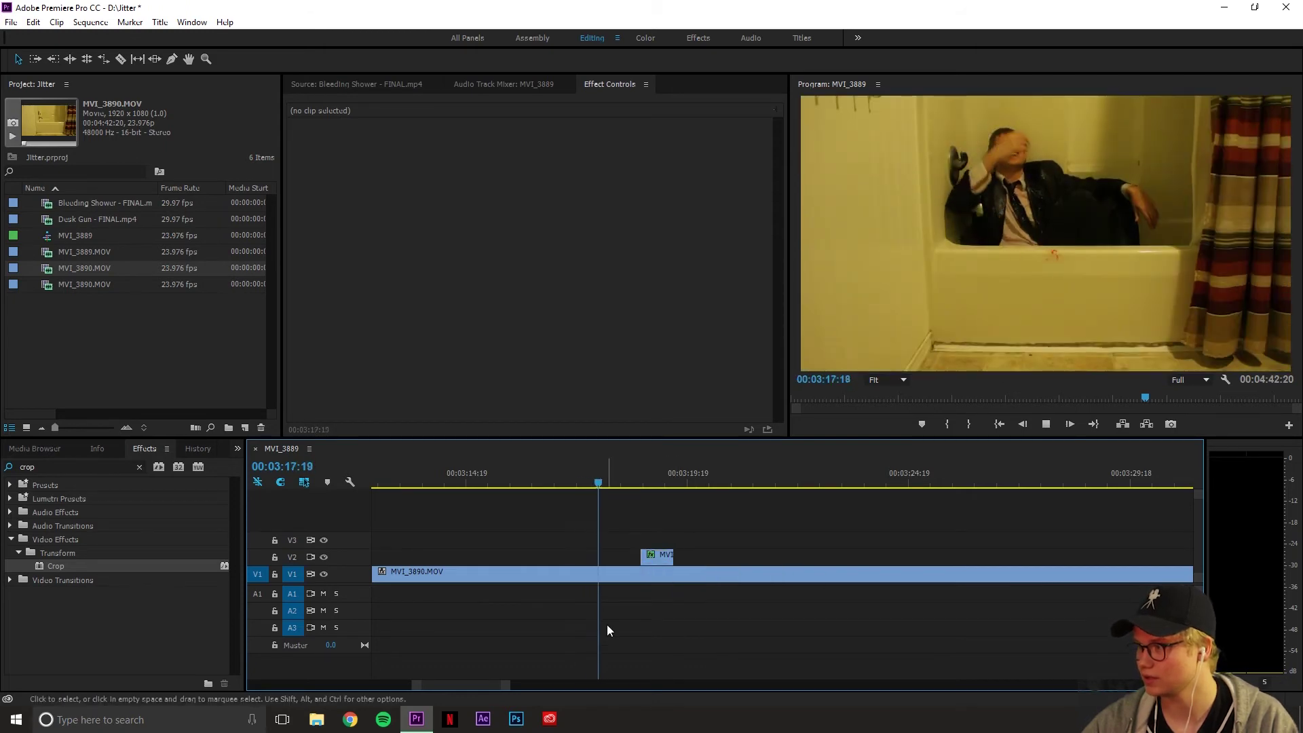
pyautogui.press('space')
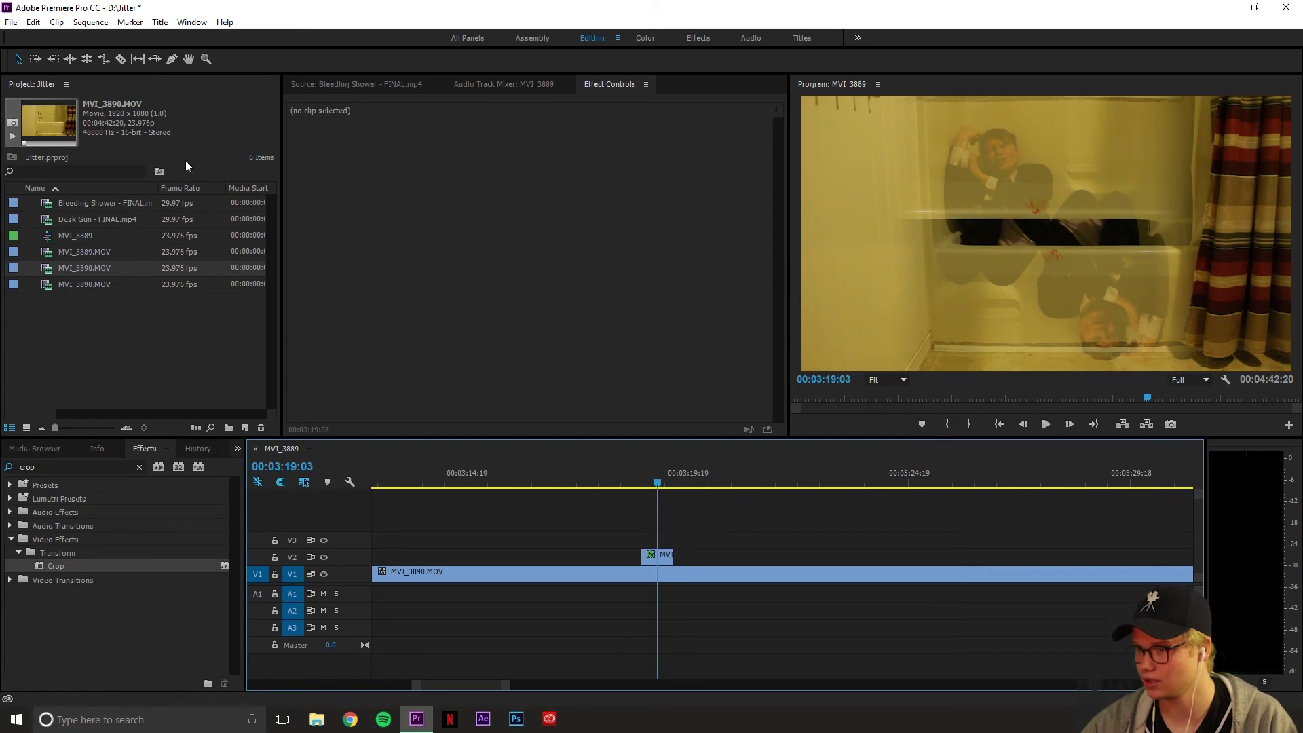
# Razor the V2 clip at 00:03:19:03 and select the right-hand piece.
pyautogui.click(121, 59)
pyautogui.click(664, 556)
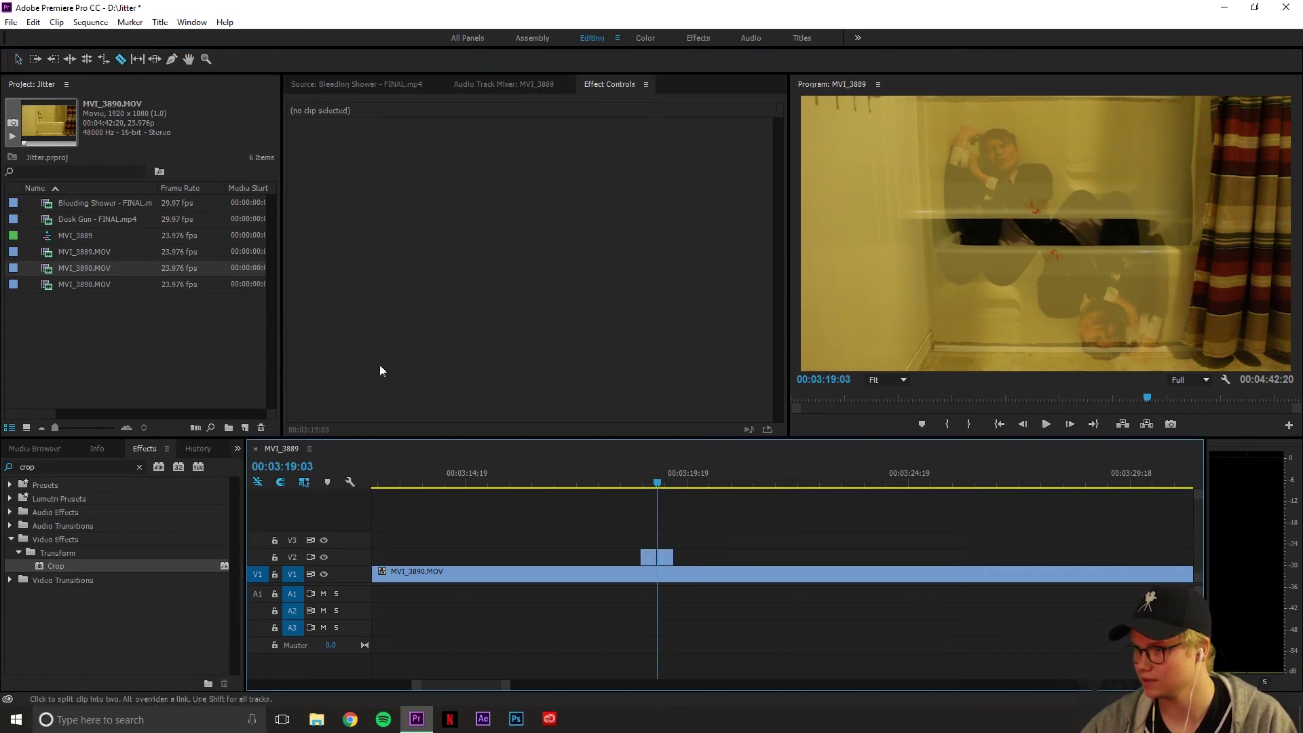
pyautogui.click(18, 59)
pyautogui.click(664, 557)
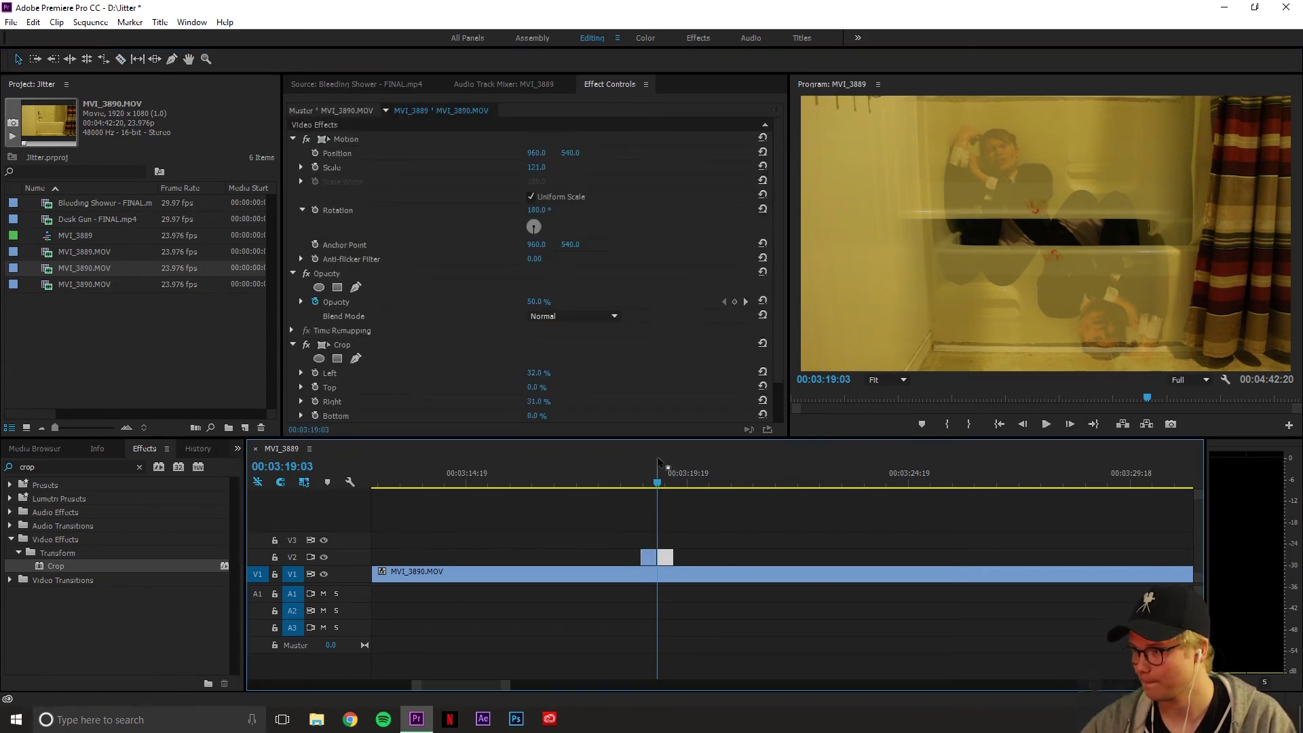
# Step the playhead to 00:03:19:04 and review the piece's effect settings.
pyautogui.press('Right')
pyautogui.press('Right')
pyautogui.press('Right')
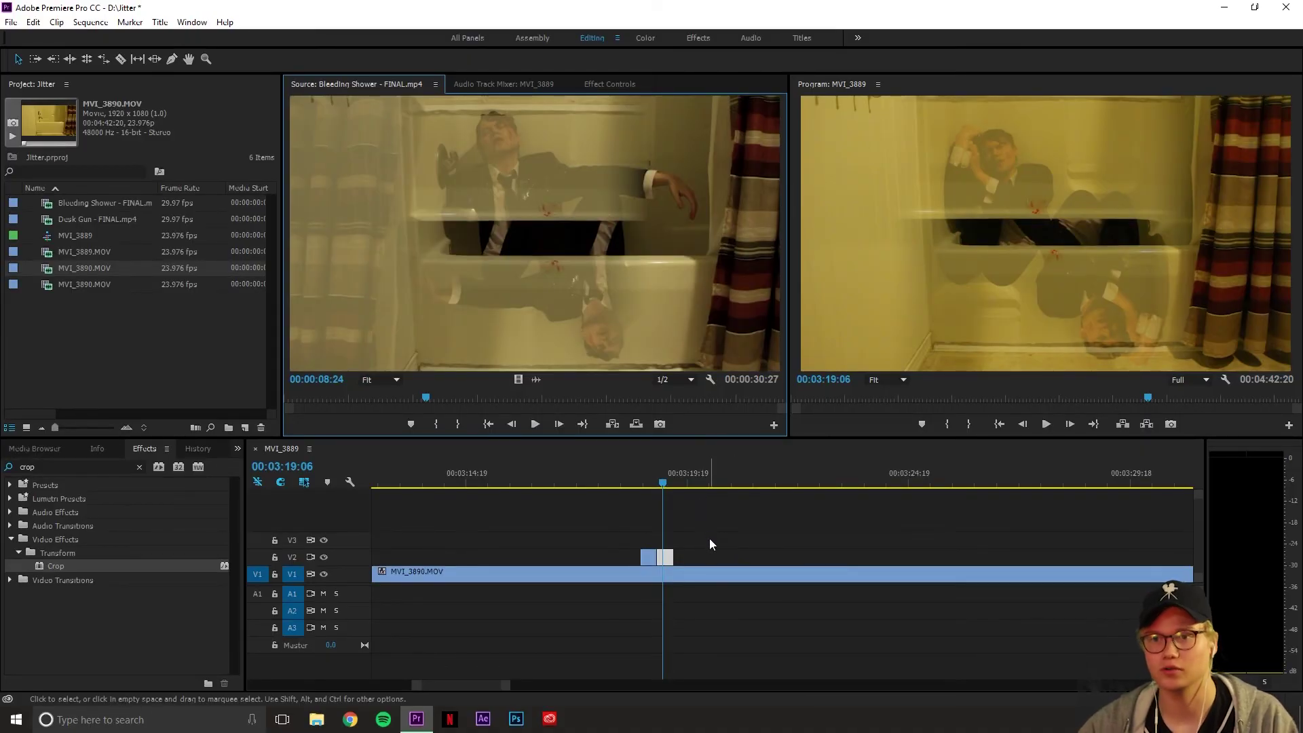
pyautogui.click(604, 84)
pyautogui.click(667, 482)
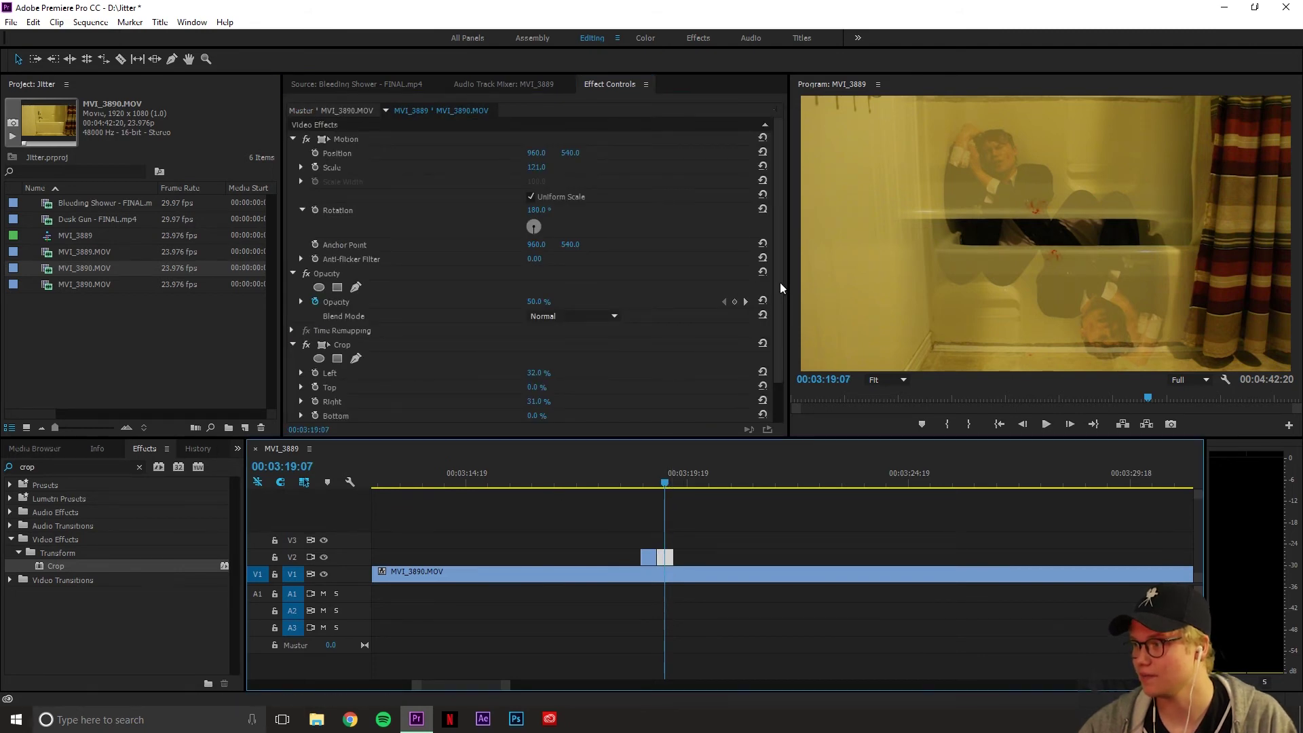
pyautogui.scroll(-2, 782, 313)
pyautogui.scroll(2, 784, 308)
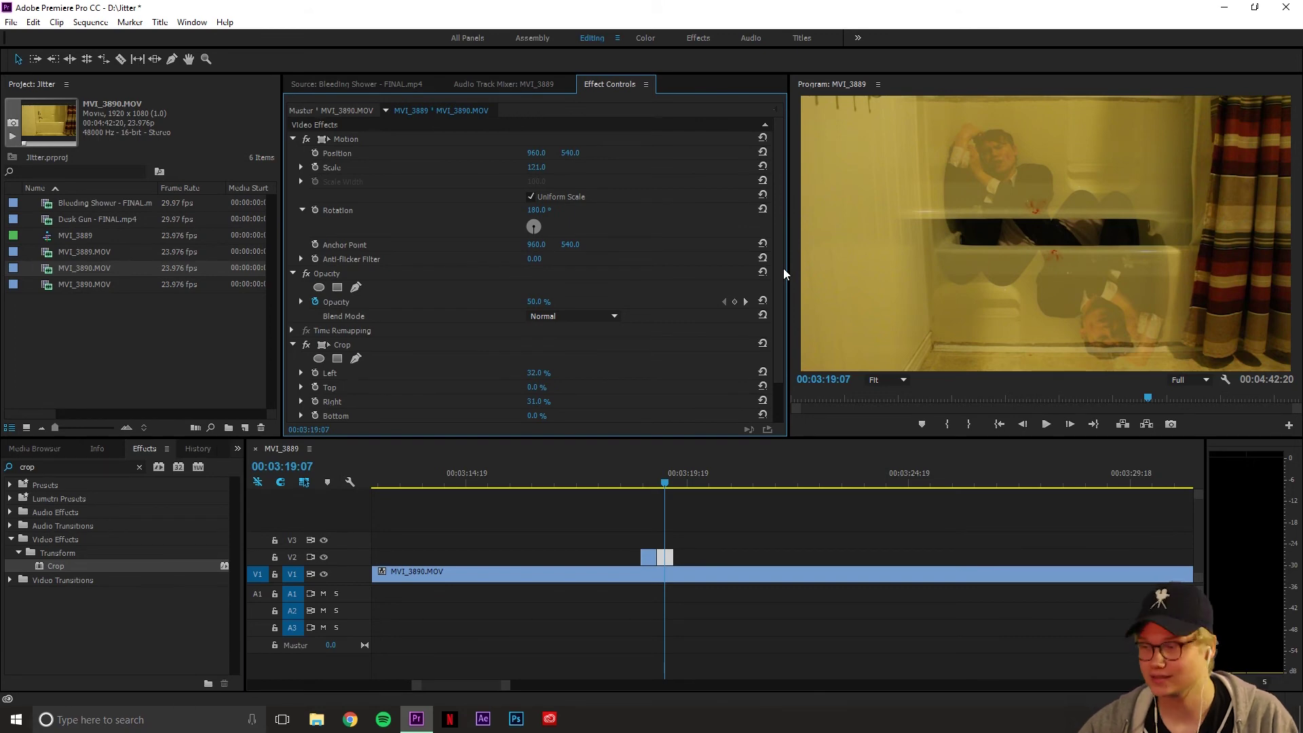
pyautogui.click(661, 561)
# Lengthen the first V2 piece and cut off an extra piece at 00:03:19:08.
pyautogui.click(661, 557)
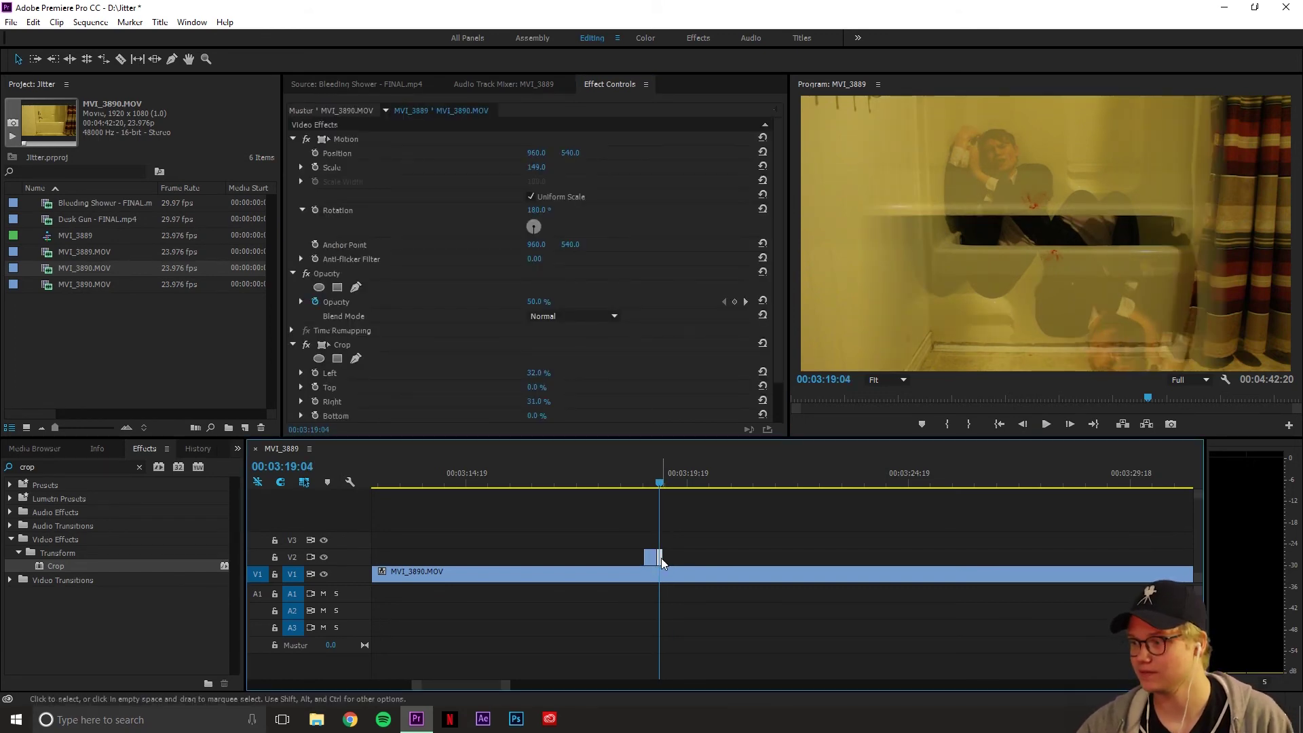
pyautogui.moveTo(661, 558); pyautogui.dragTo(697, 559)
pyautogui.click(121, 60)
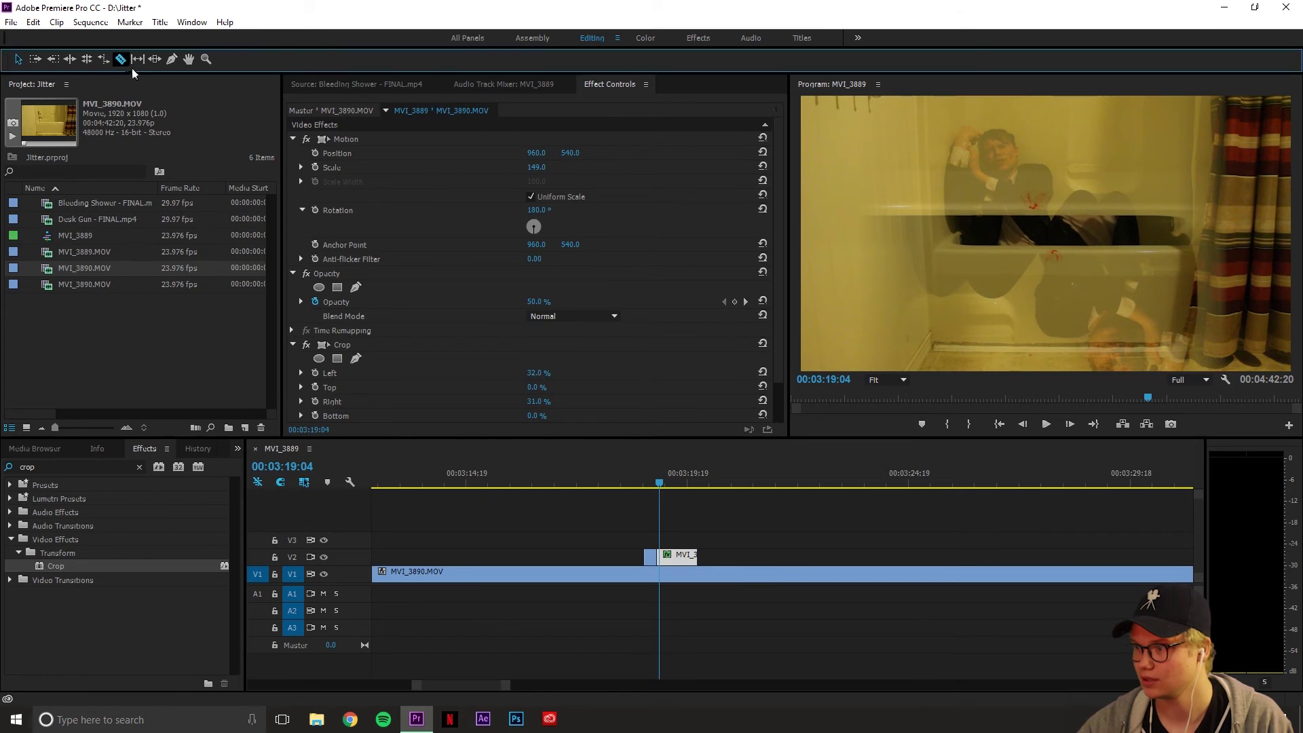
pyautogui.press('space')
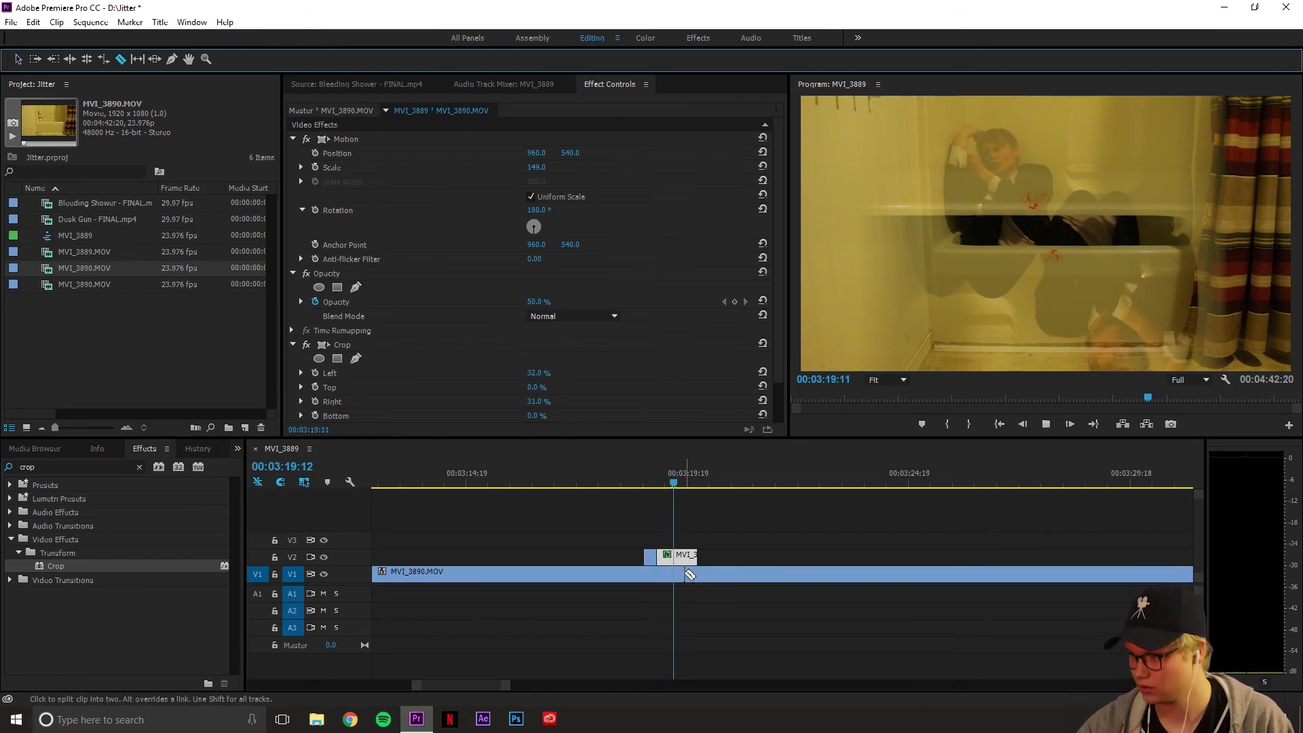
pyautogui.click(668, 486)
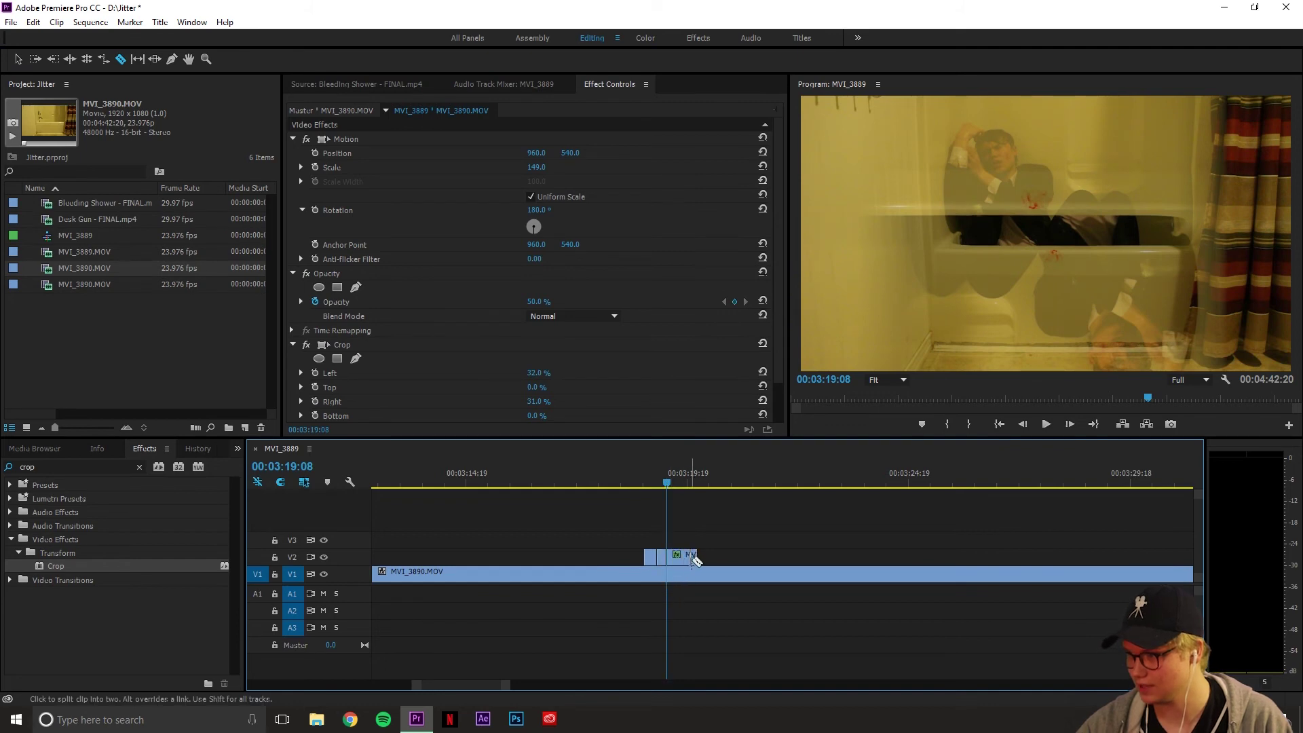
pyautogui.rightClick(696, 559)
pyautogui.click(719, 107)
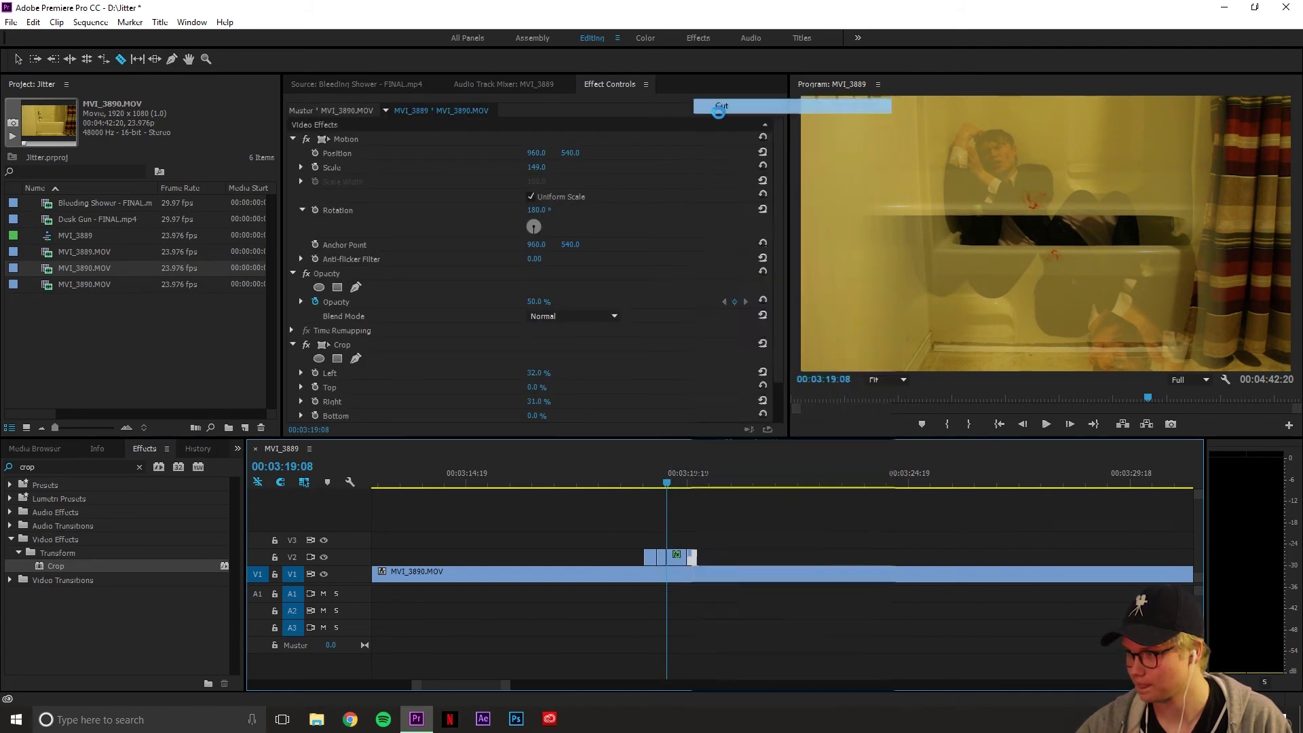
# Shorten the new piece, offset it to position 1260, 282 at scale 149, and trim the first piece's start.
pyautogui.click(17, 60)
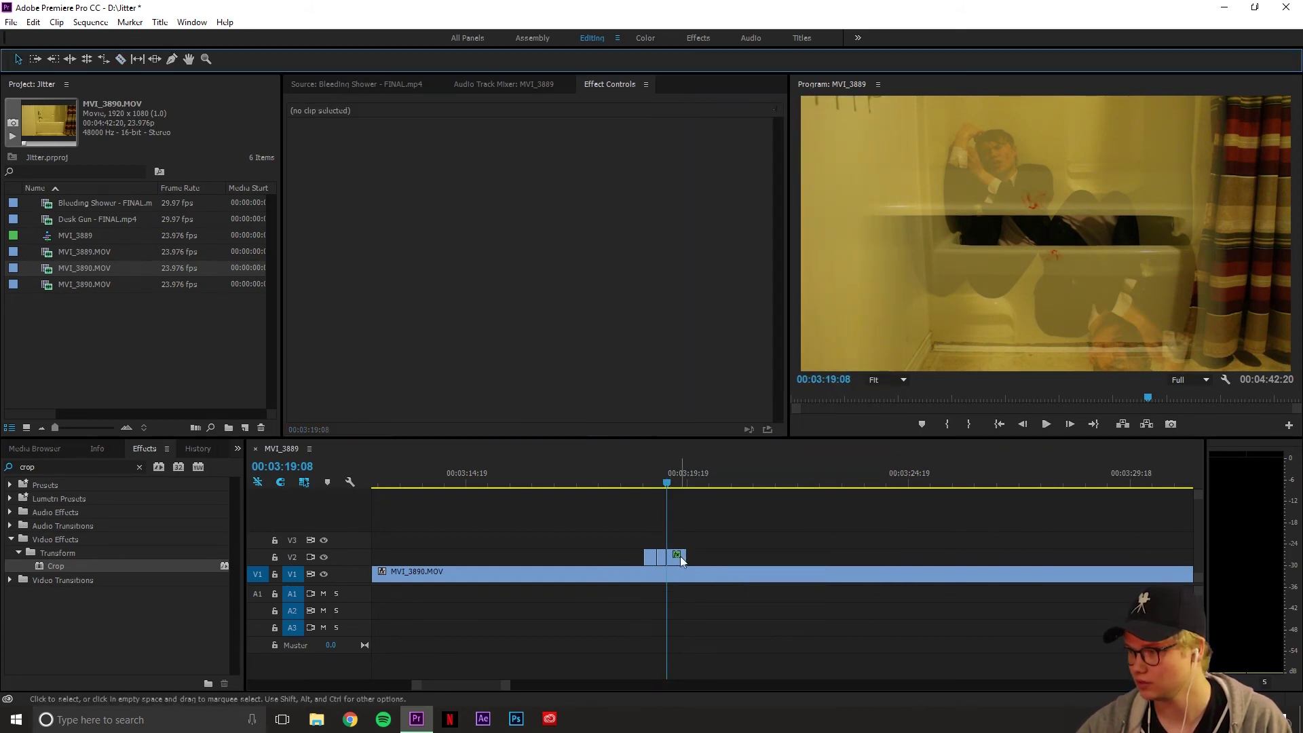
pyautogui.moveTo(681, 560); pyautogui.dragTo(673, 560)
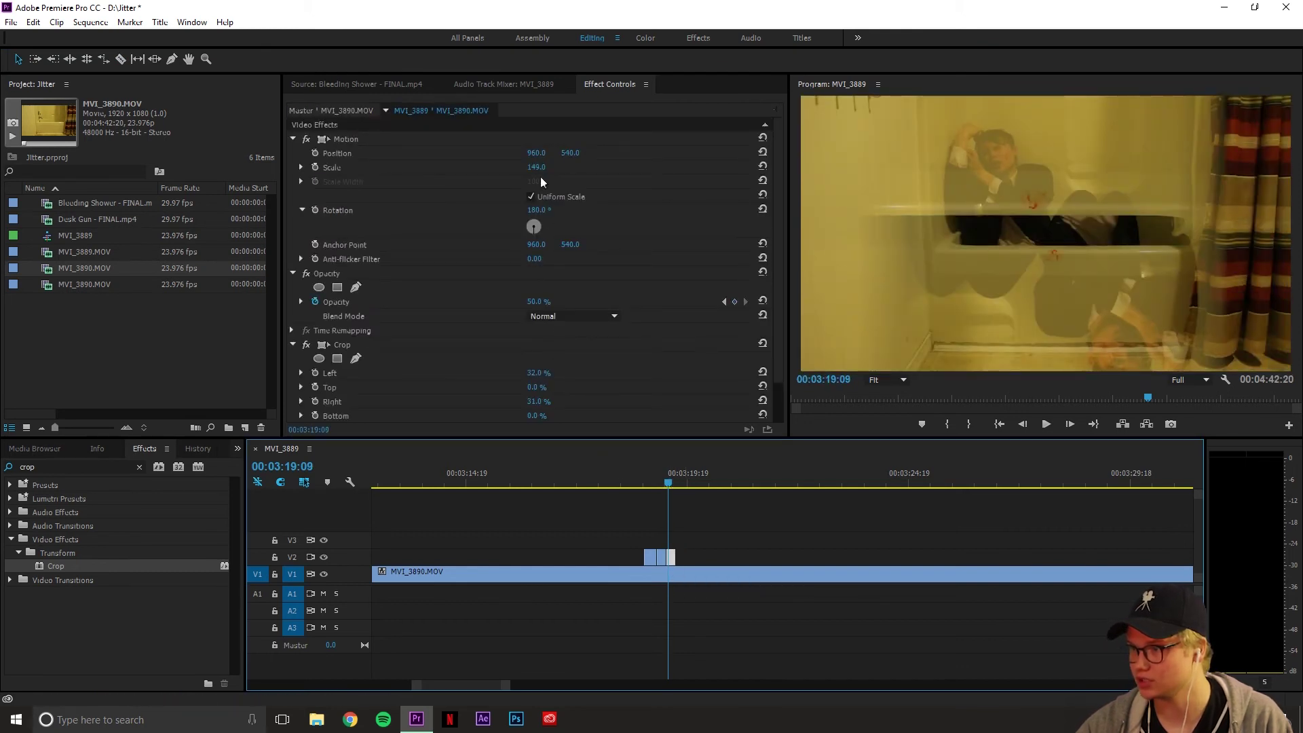
pyautogui.moveTo(570, 154)
pyautogui.mouseDown()
pyautogui.moveTo(611, 153)
pyautogui.moveTo(557, 153)
pyautogui.moveTo(577, 153)
pyautogui.mouseUp()
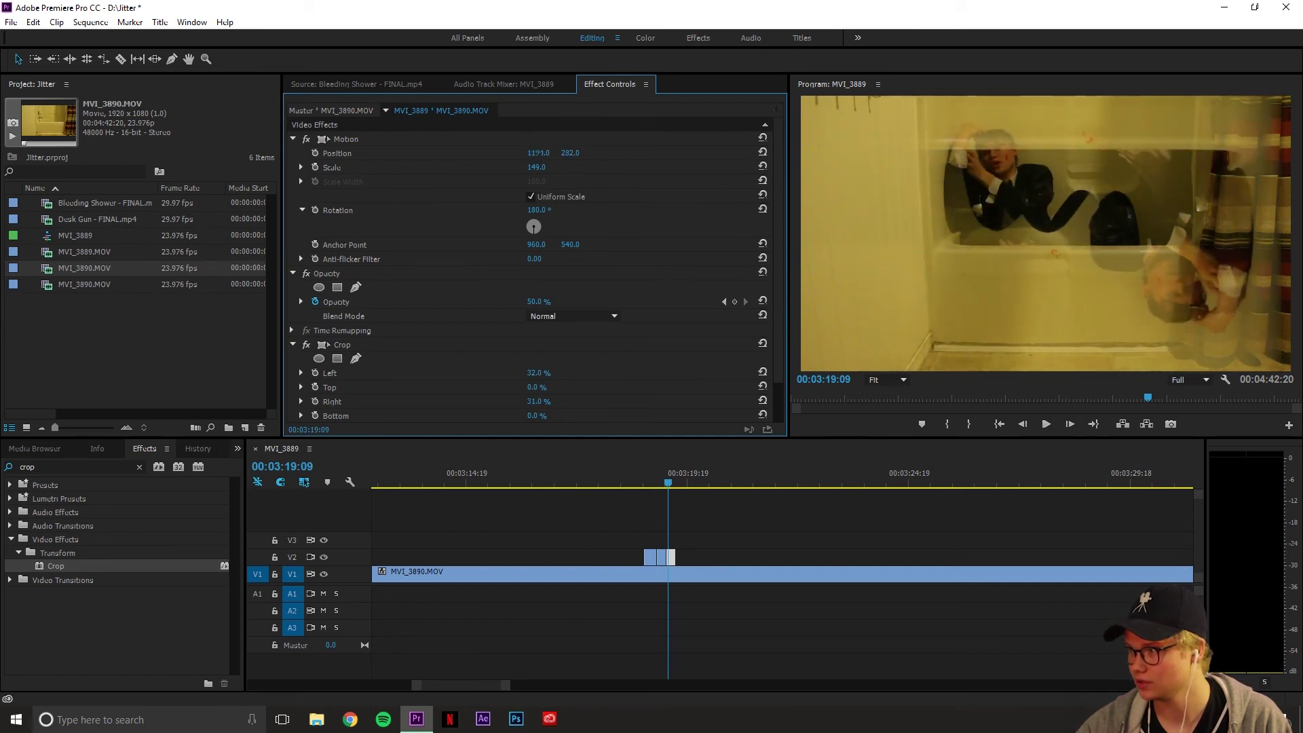
pyautogui.click(625, 481)
pyautogui.press('space')
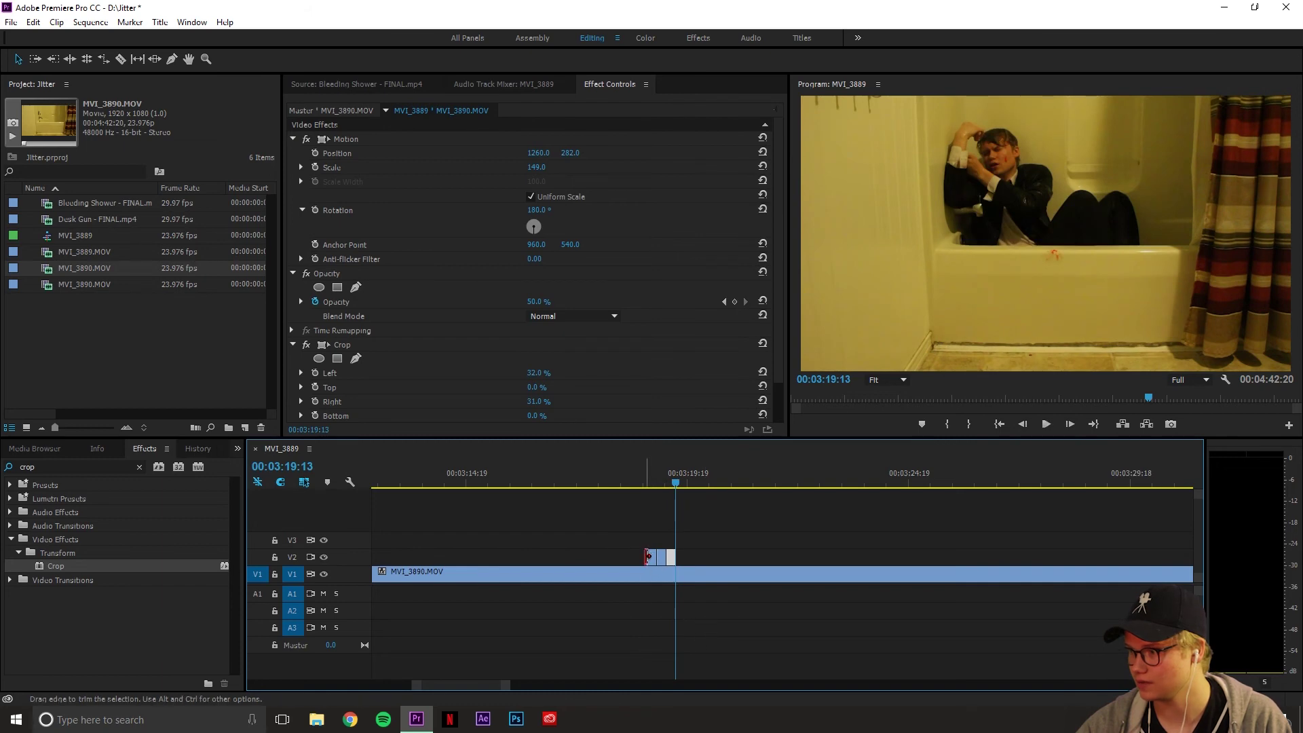
pyautogui.moveTo(647, 553); pyautogui.dragTo(651, 556)
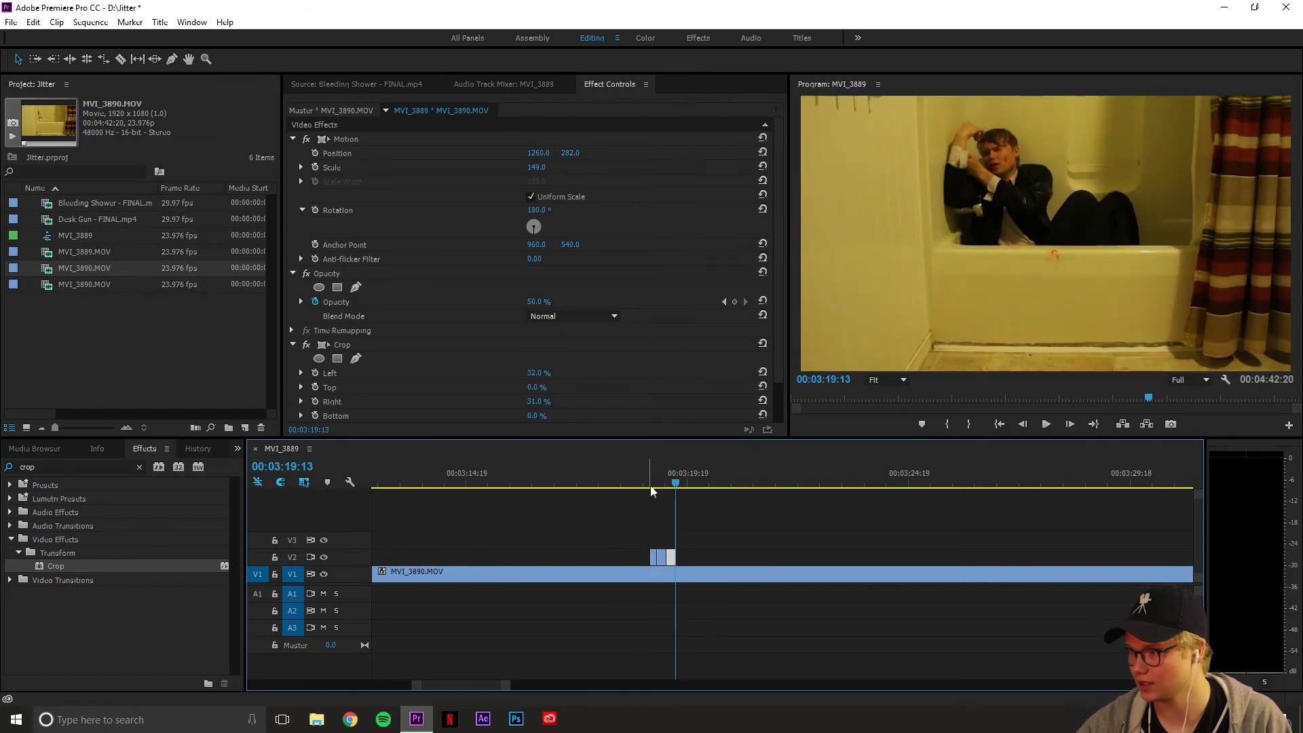
# Trim the V2 piece edges and ripple-delete the gap so three pieces butt together from 00:03:19:00.
pyautogui.click(627, 484)
pyautogui.click(679, 557)
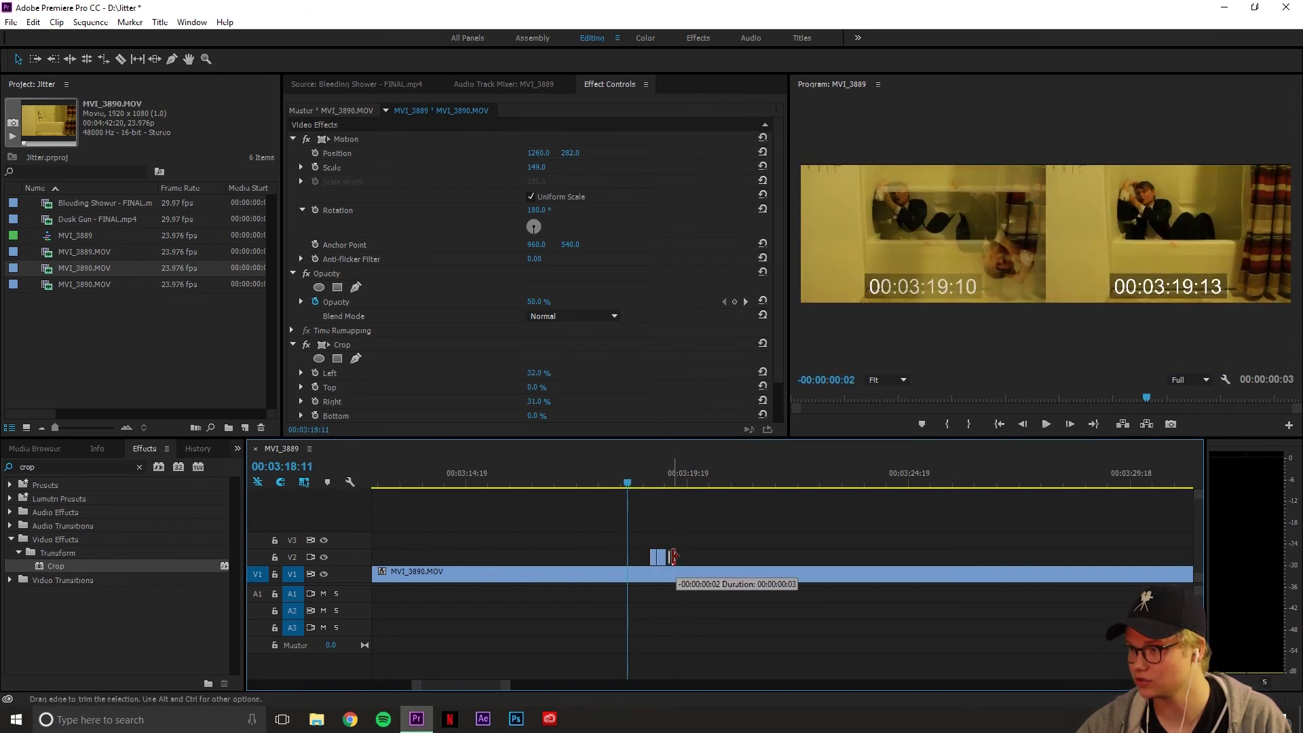
pyautogui.moveTo(509, 686); pyautogui.dragTo(477, 690)
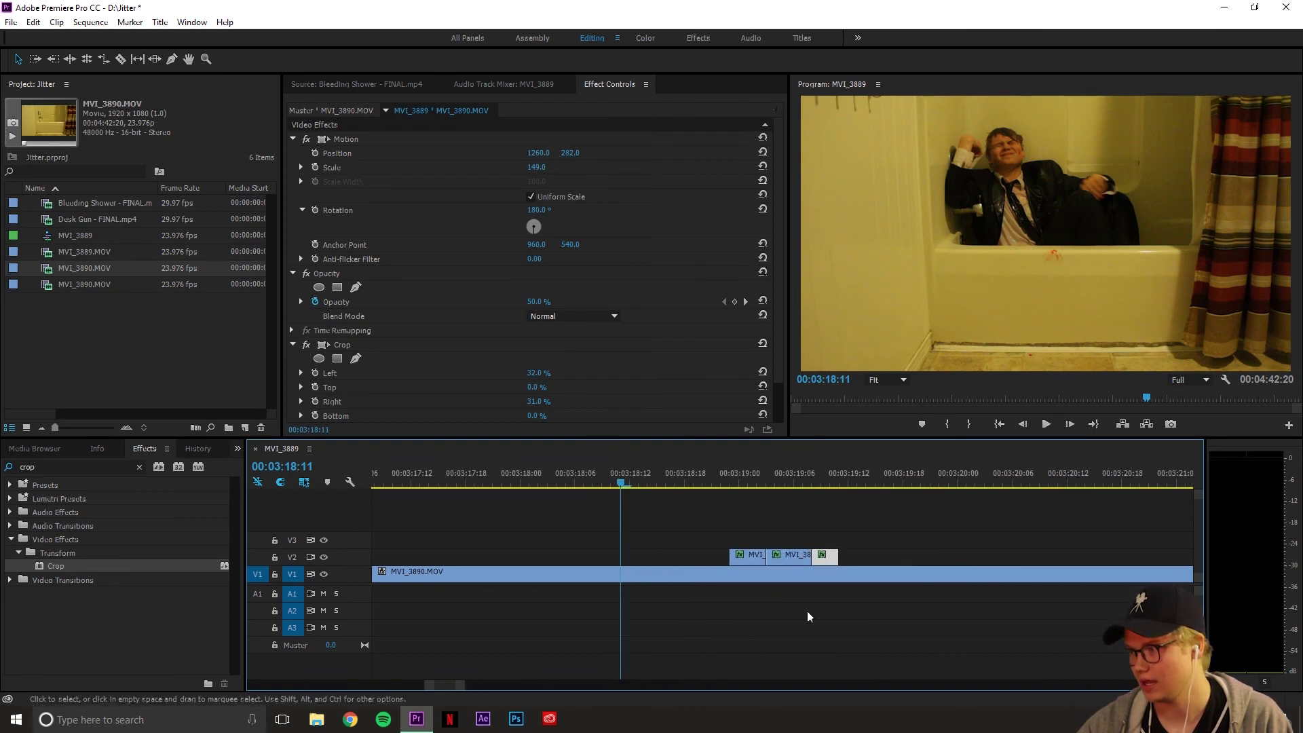
pyautogui.click(771, 558)
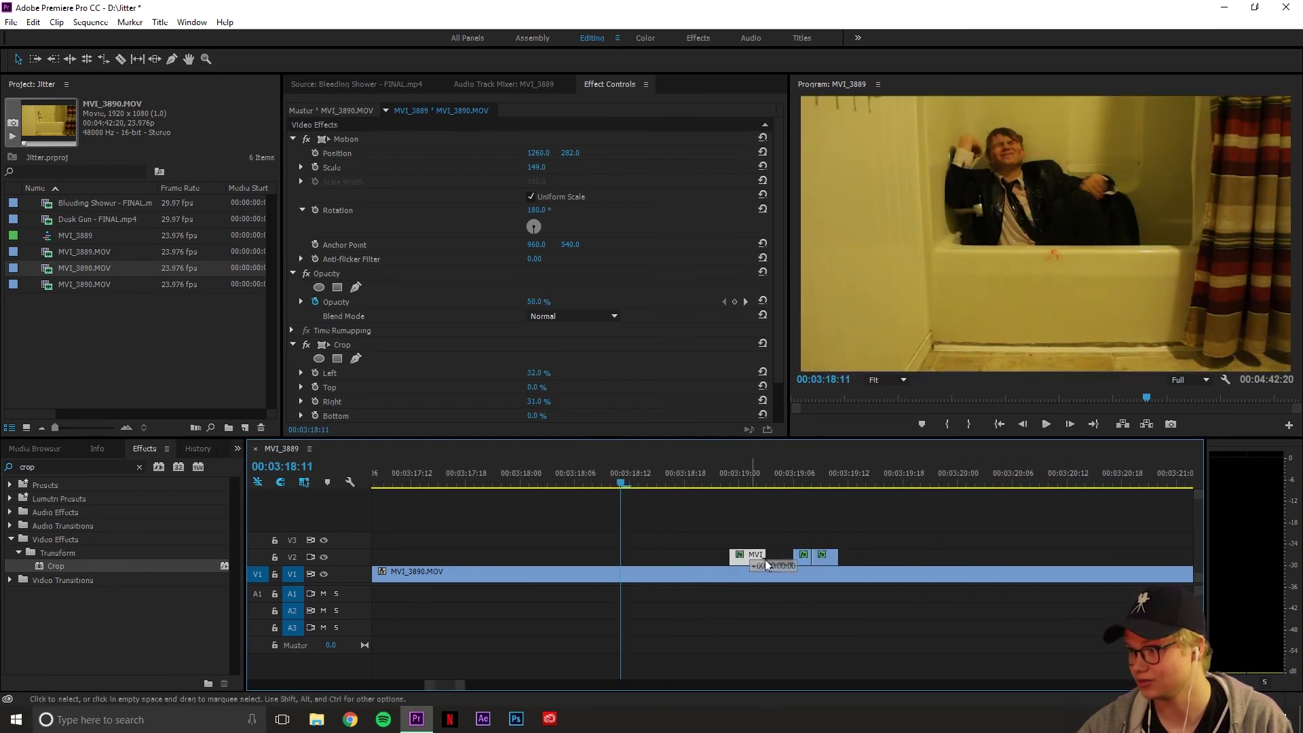
pyautogui.click(769, 557)
pyautogui.click(803, 562)
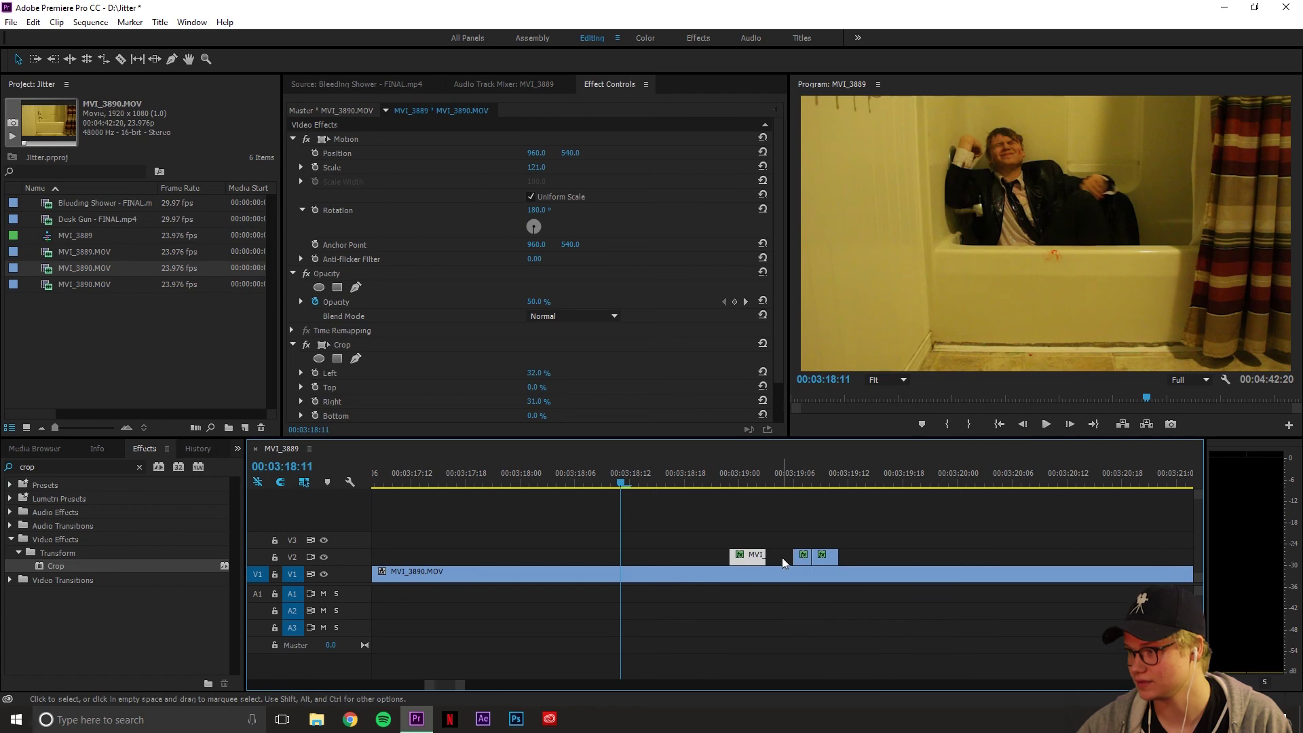
pyautogui.click(782, 557)
pyautogui.press('Delete')
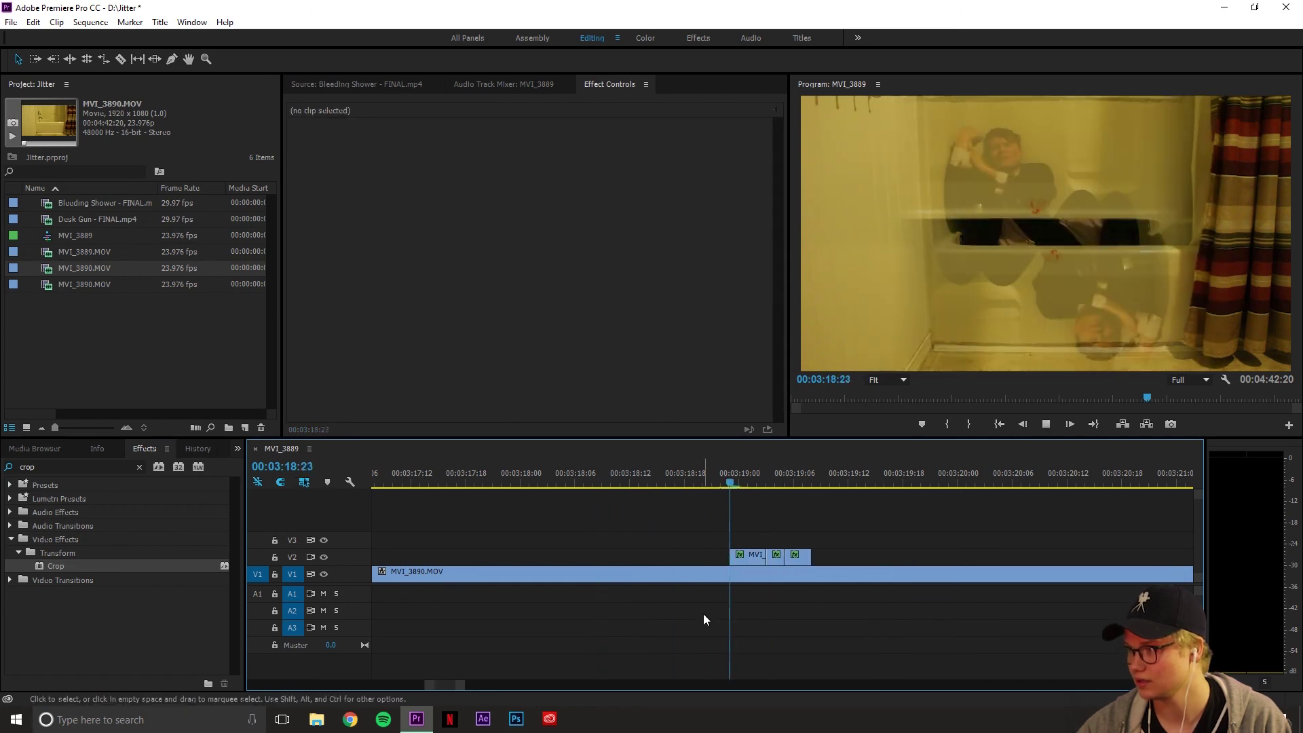
pyautogui.click(732, 483)
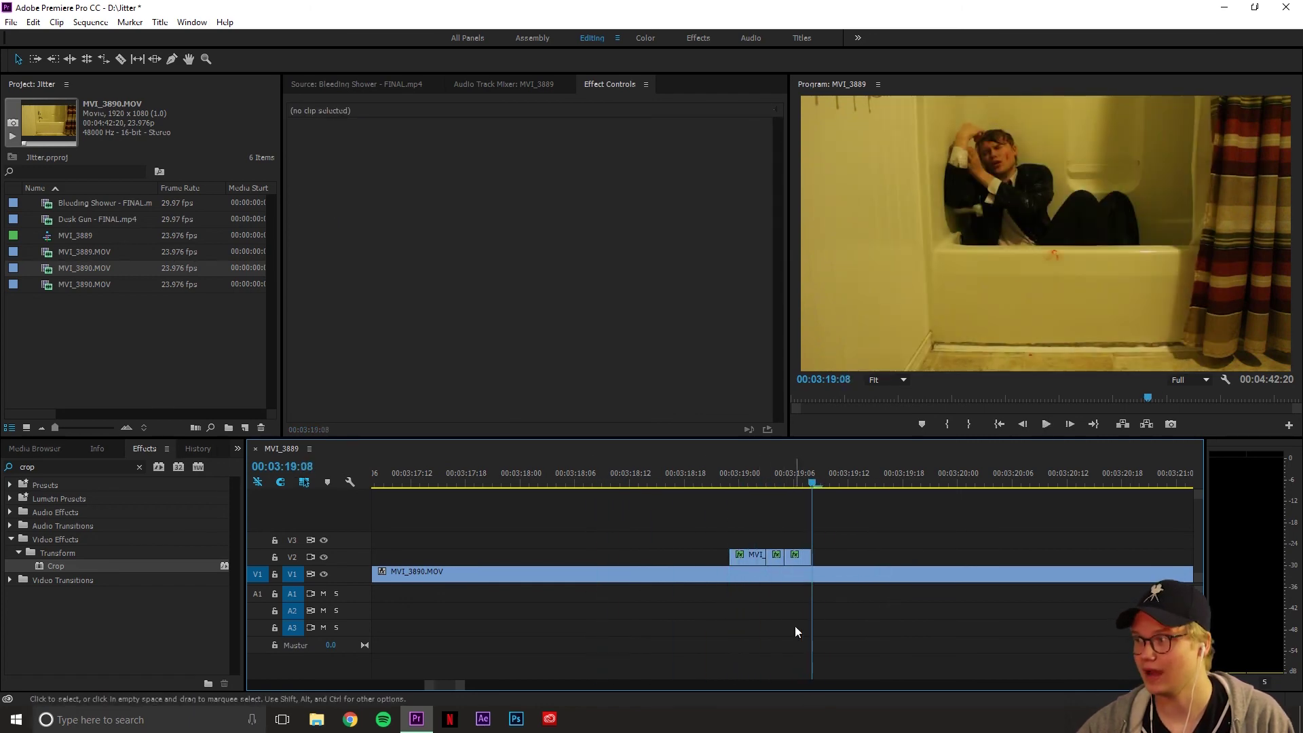